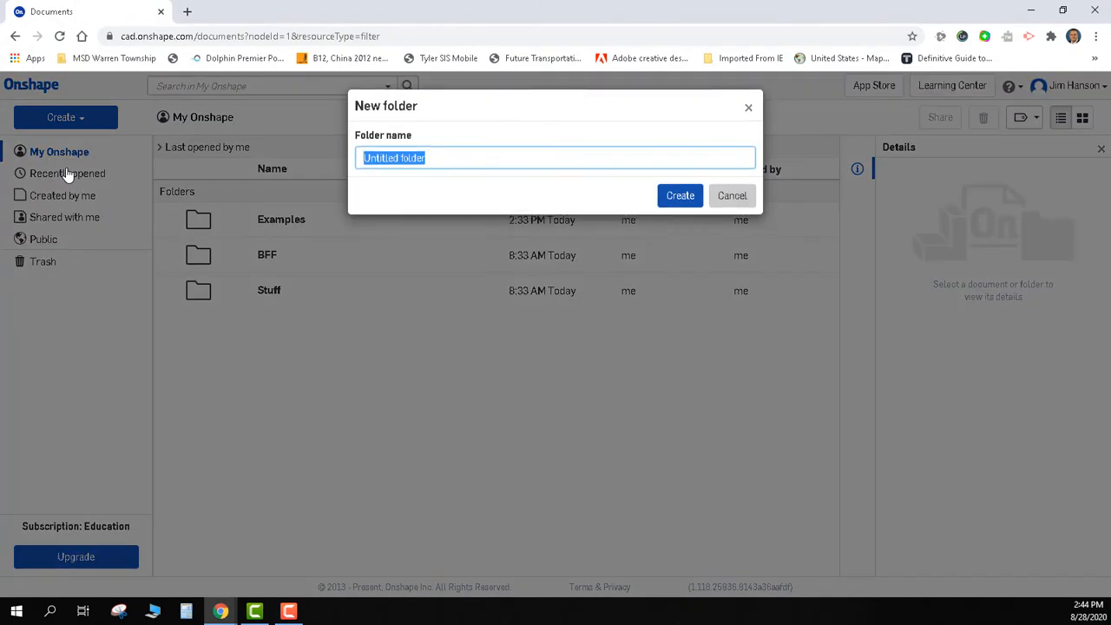
Step: Create a folder named Tetris and open it
type("Tetris")
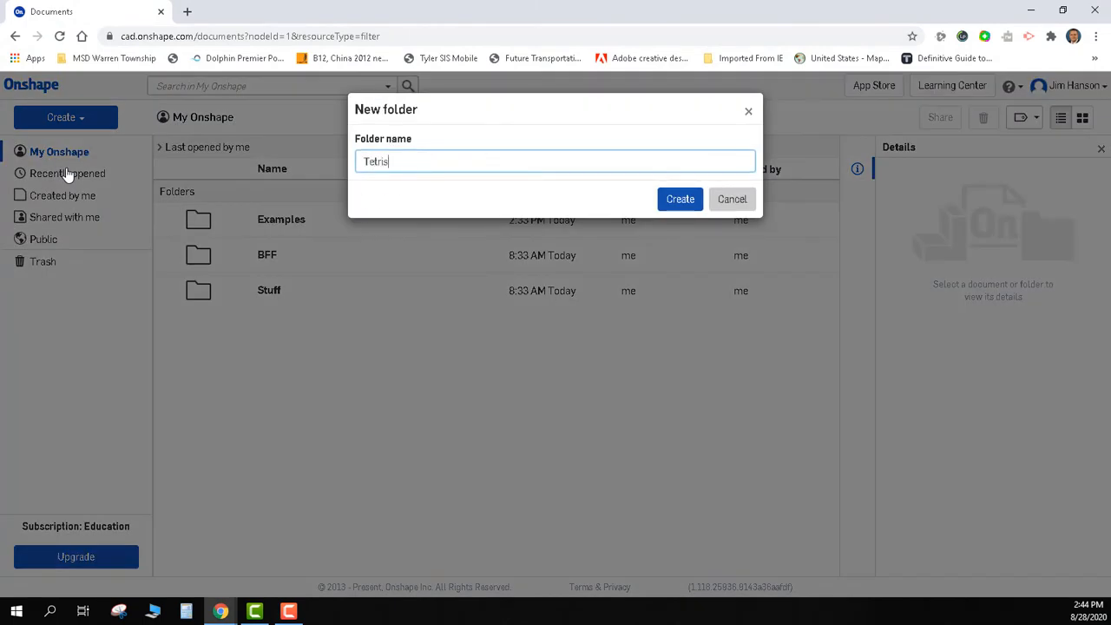
key("Return")
left_click(270, 220)
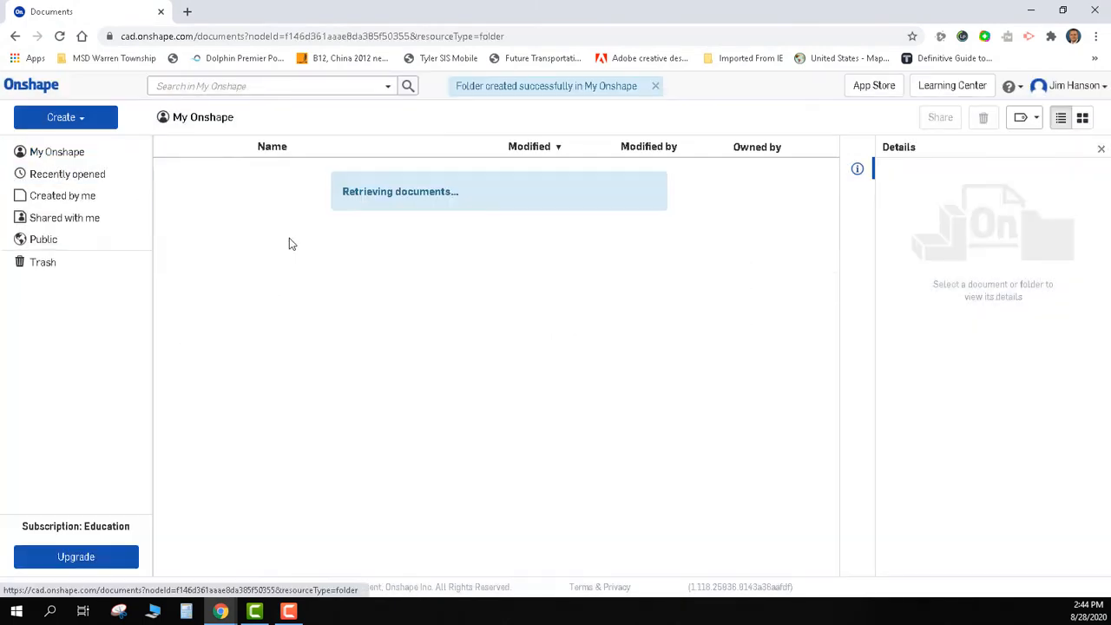
Step: Create a new document named Tetris 1 inside the Tetris folder
left_click(88, 121)
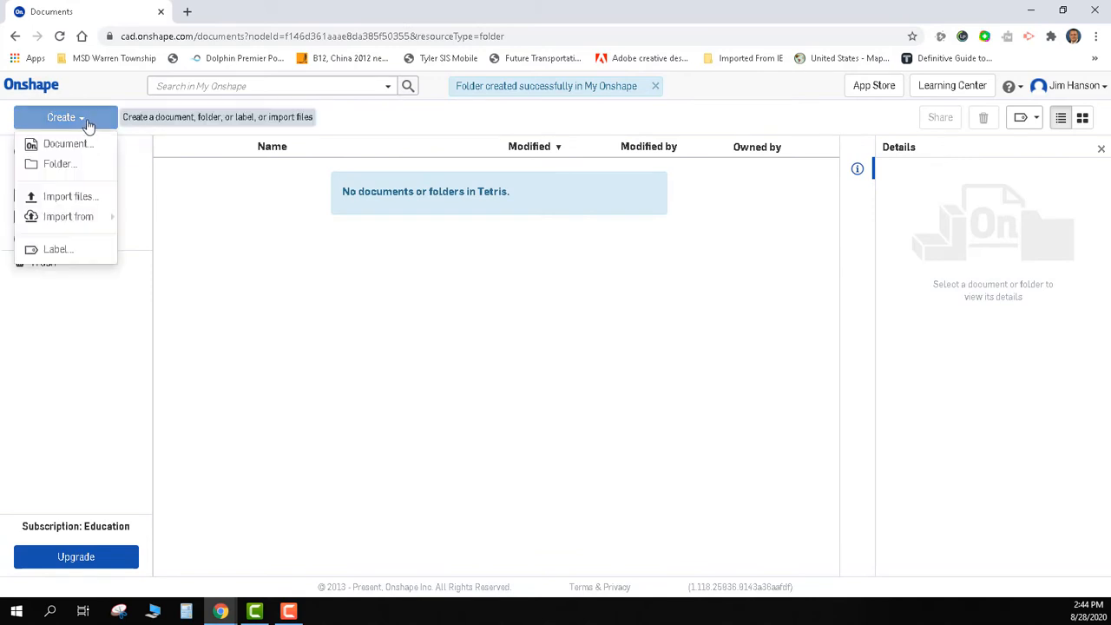
left_click(82, 144)
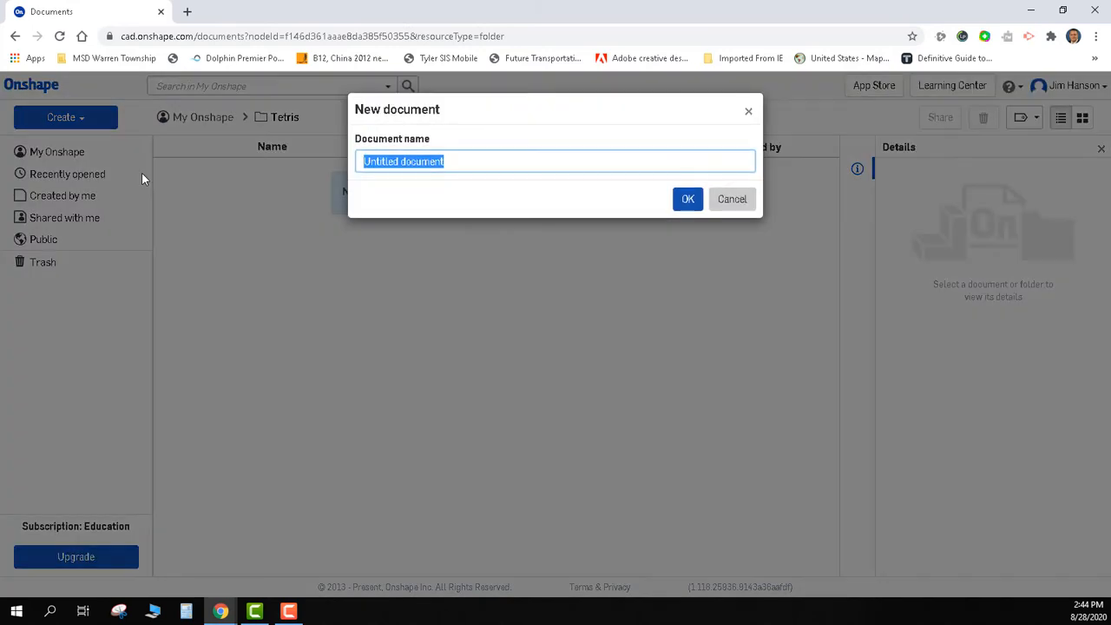
type("Tetris 1")
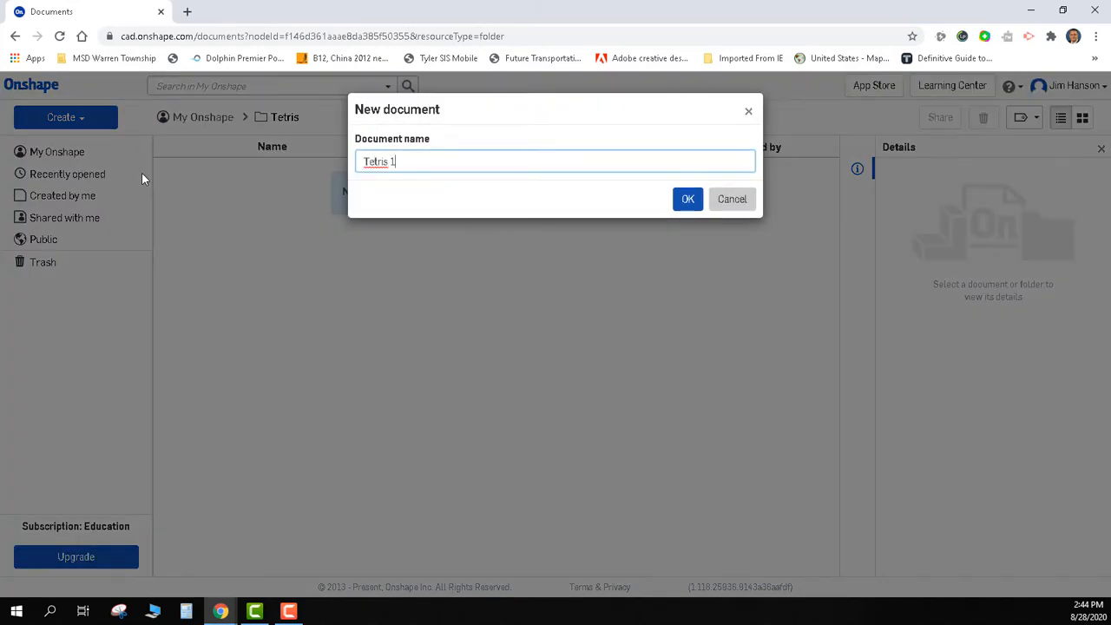
key("Return")
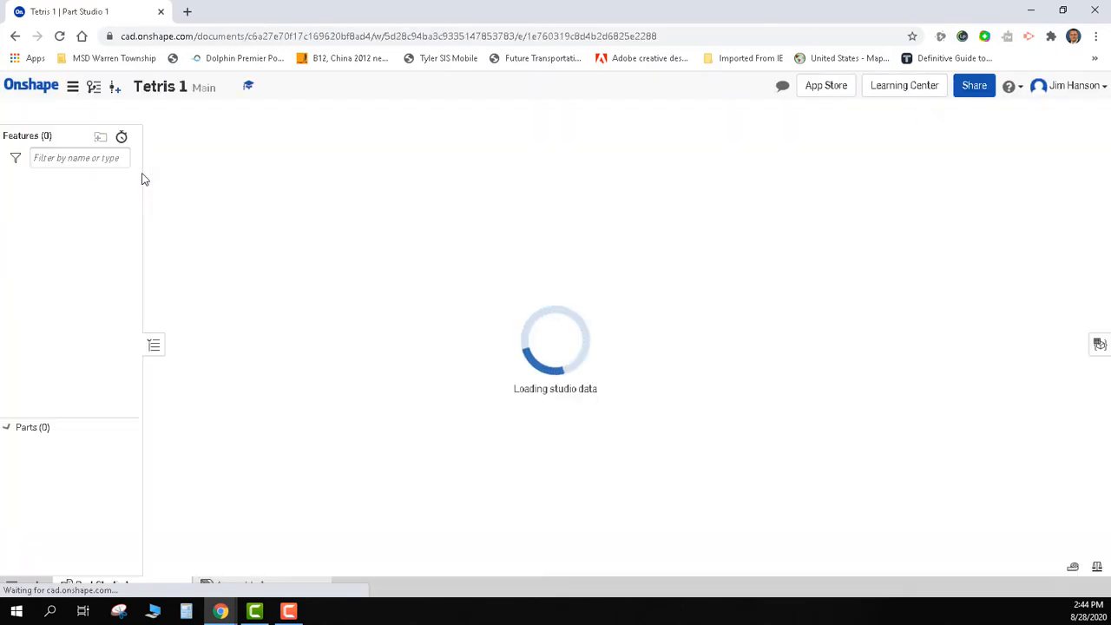
Step: Start a sketch on the Front plane and view that plane face-on
left_click(84, 112)
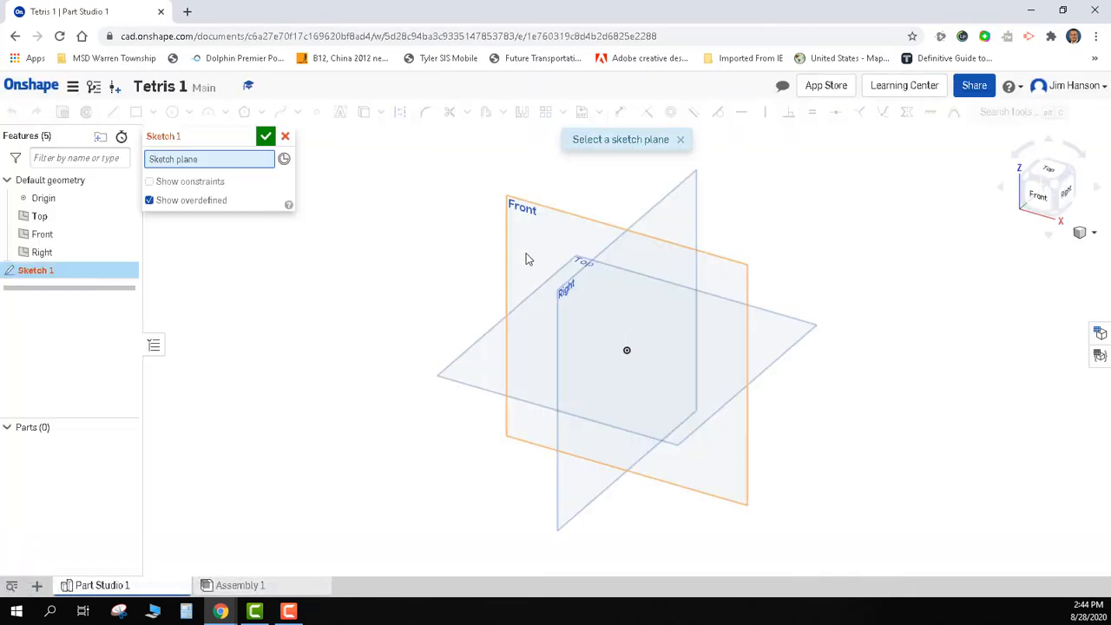
left_click(534, 230)
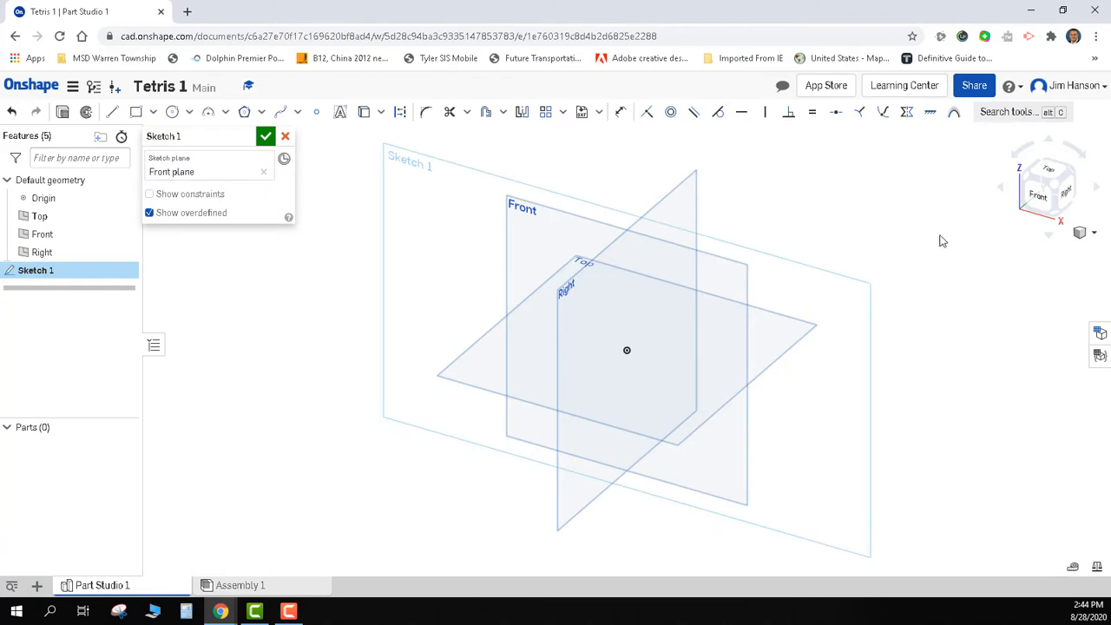
left_click(1038, 203)
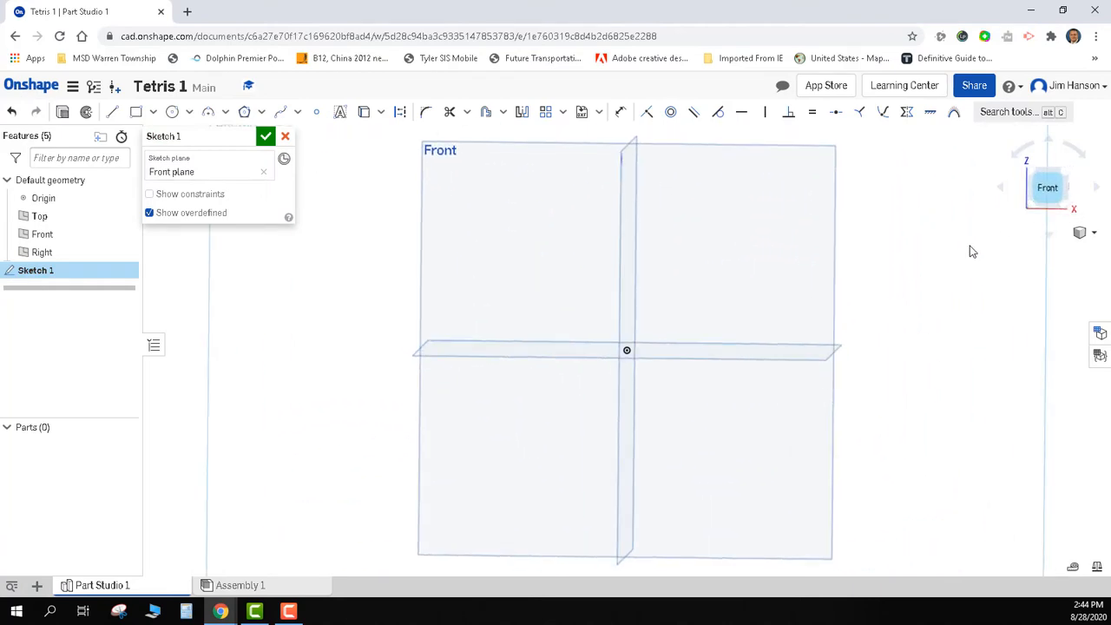
middle_click_drag(840, 248, 747, 303)
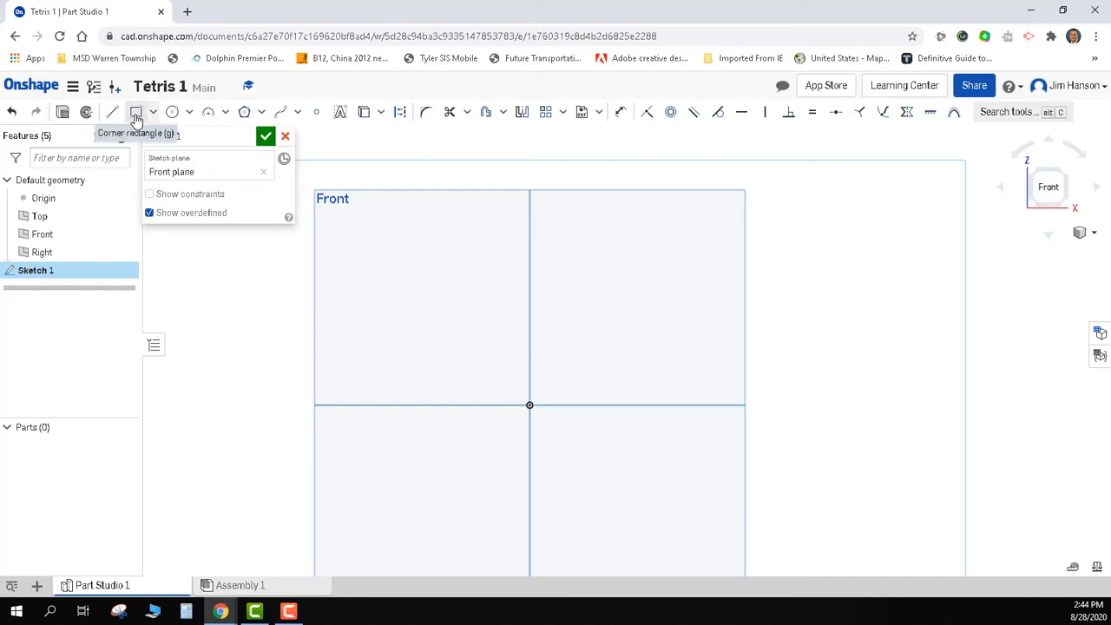
Step: Sketch a corner rectangle from the origin, about 5.3 in wide and 1.7 in high, as the base of the U-shaped piece
left_click(136, 115)
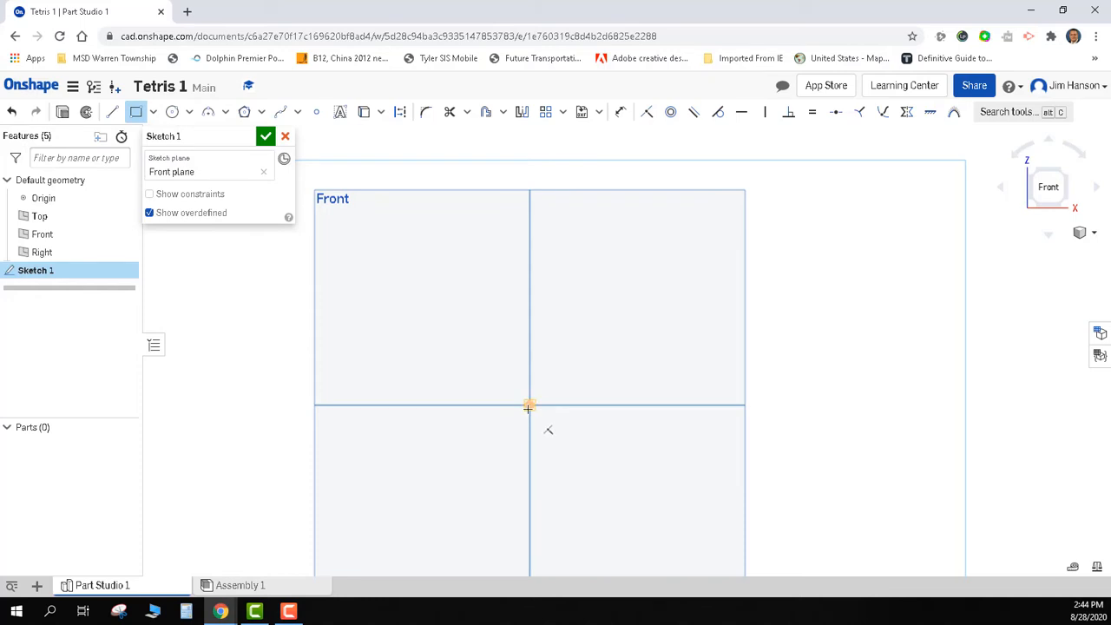
left_click(529, 406)
left_click(529, 406)
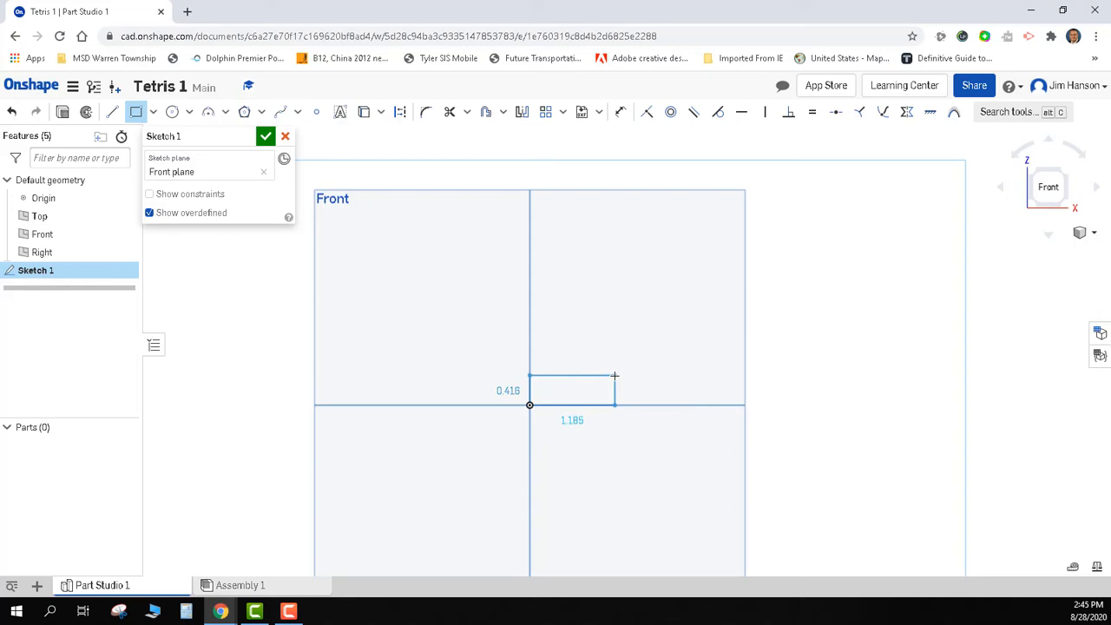
middle_click_drag(615, 376, 395, 424)
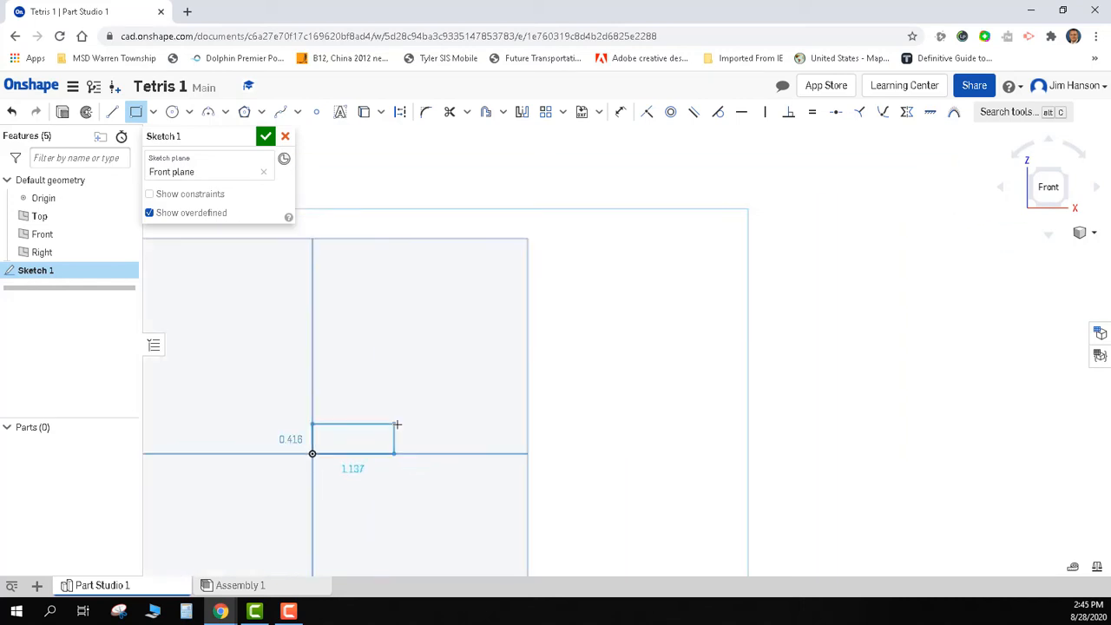
left_click(695, 331)
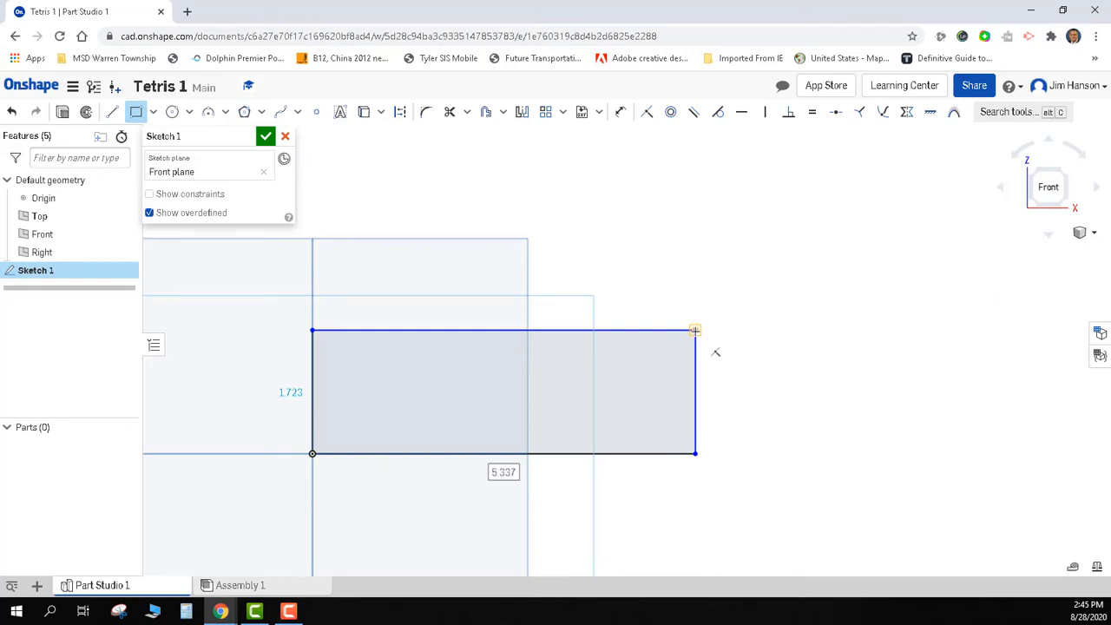
Step: Sketch rectangles on both upper corners of the base, about 1.8 by 1.6 in on the right and 1.7 by 1.6 in on the left
left_click(695, 331)
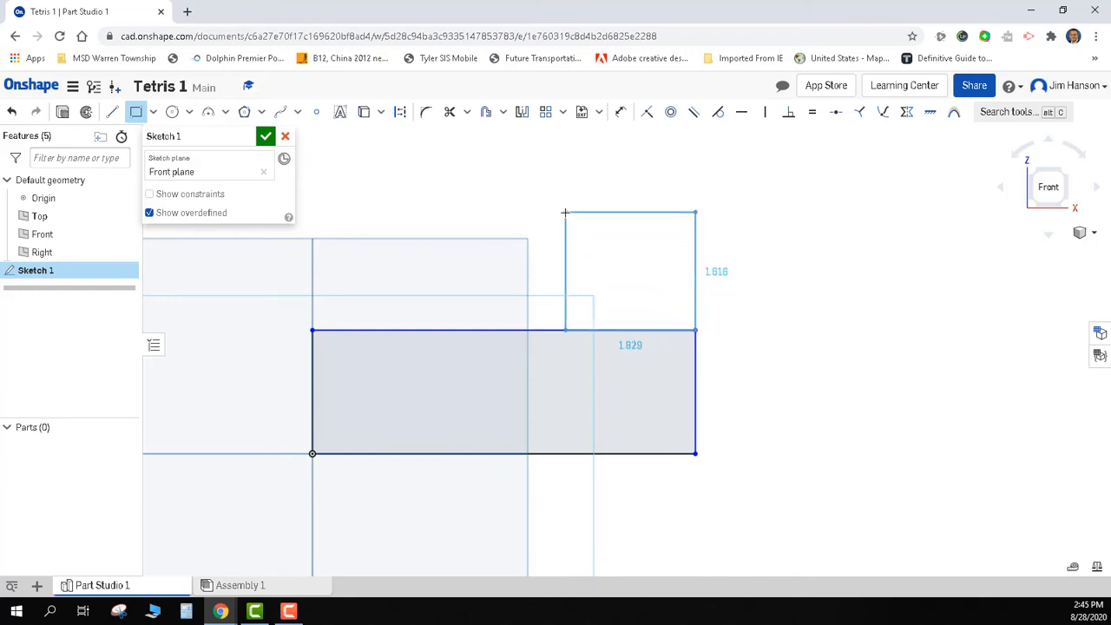
left_click(566, 212)
left_click(312, 330)
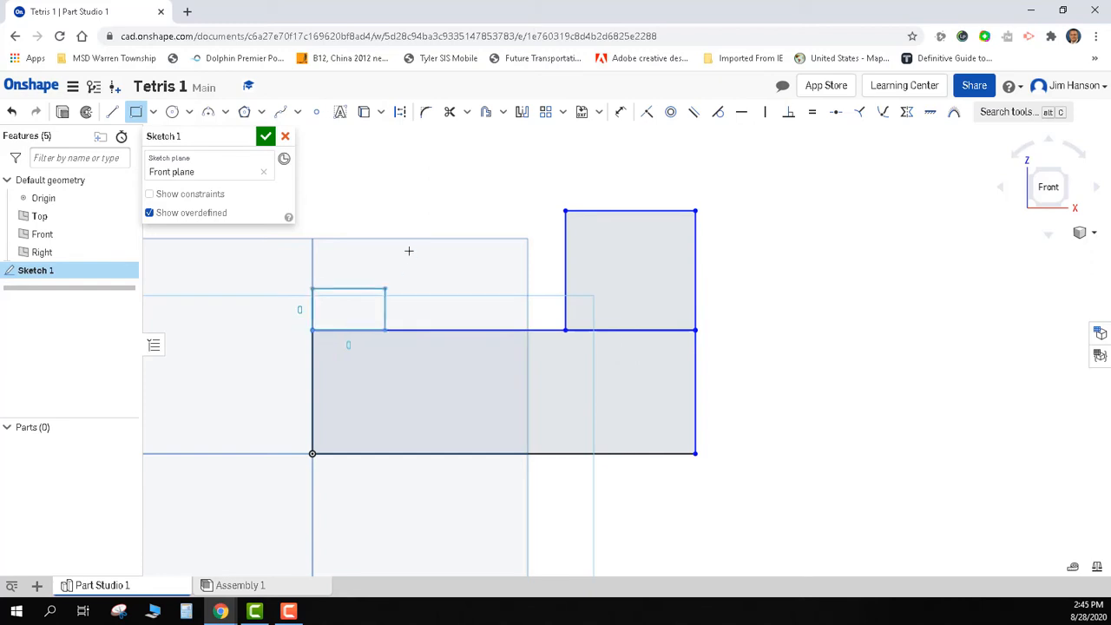
left_click(436, 213)
right_click(717, 269)
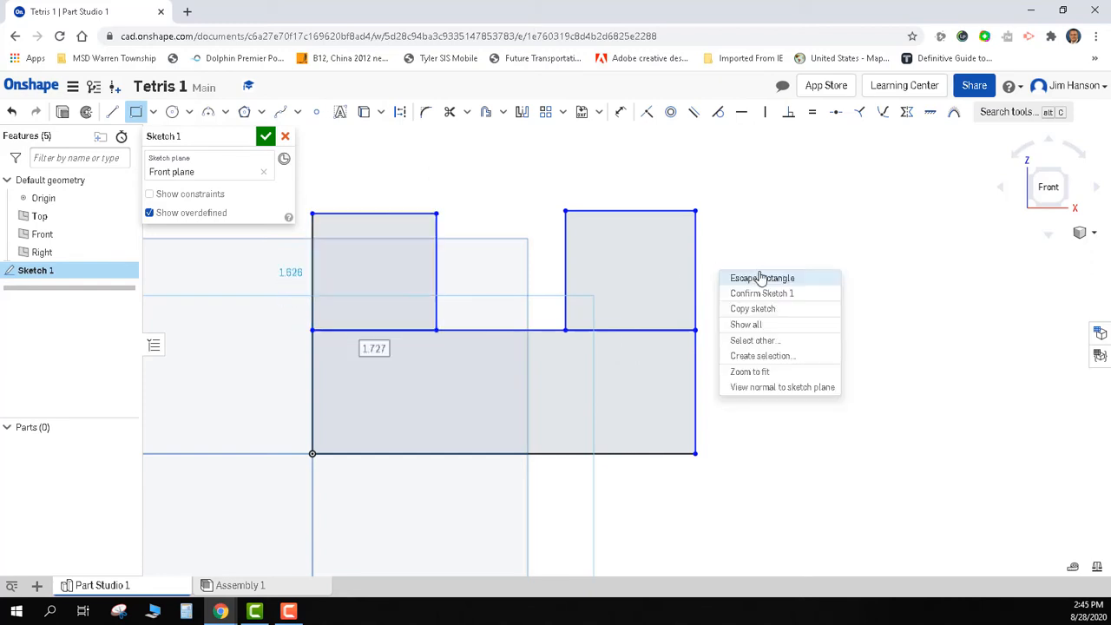
left_click(760, 278)
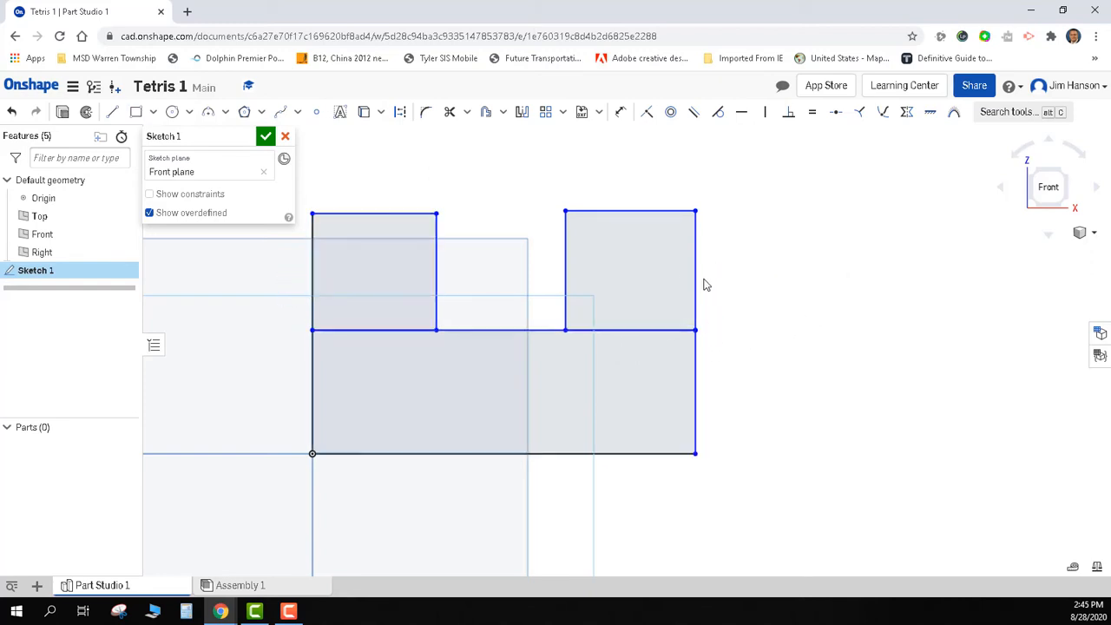
Step: Move the shape's right edge inward, lower the right block's top edge slightly, and shift the left block's inner edge slightly outward
left_click_drag(694, 285, 681, 286)
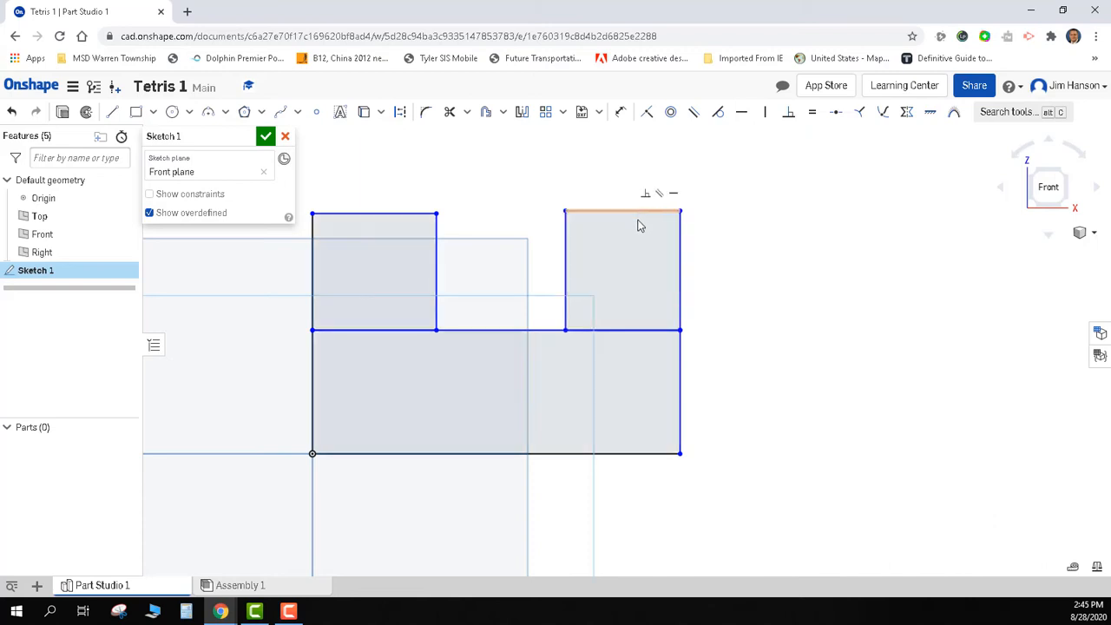
left_click_drag(638, 224, 641, 230)
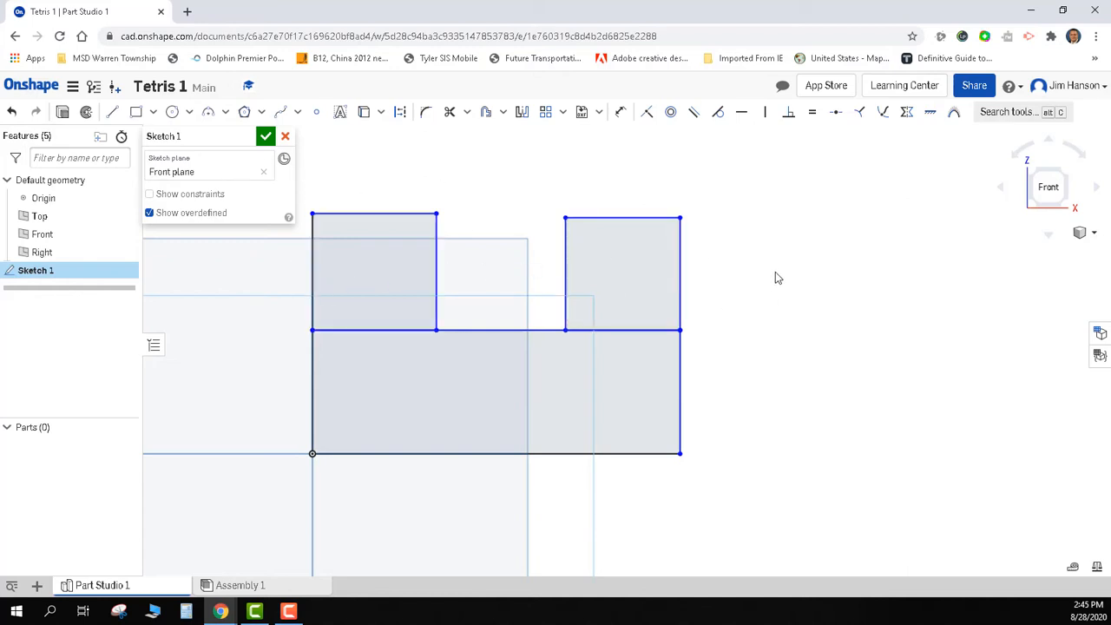
left_click_drag(439, 299, 441, 298)
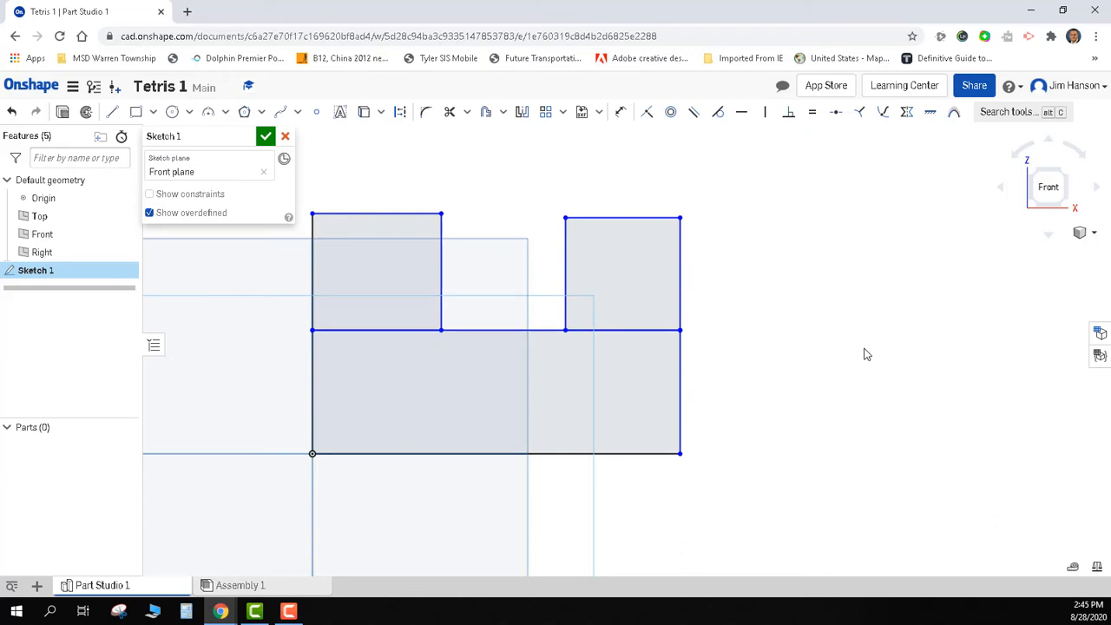
Step: Dimension the bottom edge of the base rectangle to 1.5 in
middle_click_drag(865, 354, 895, 343)
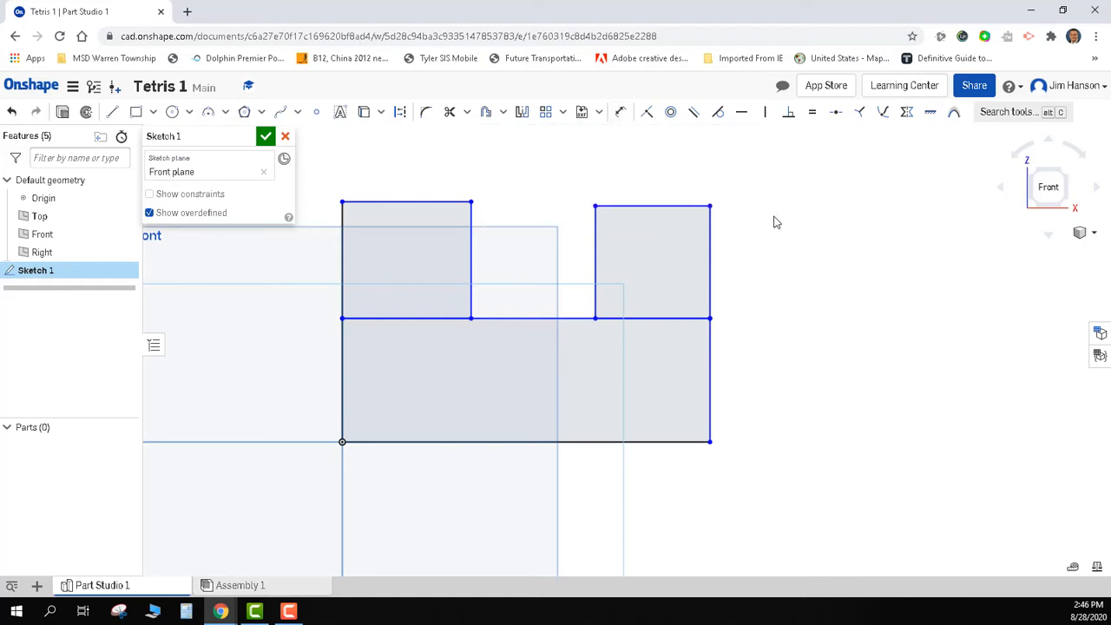
left_click(618, 113)
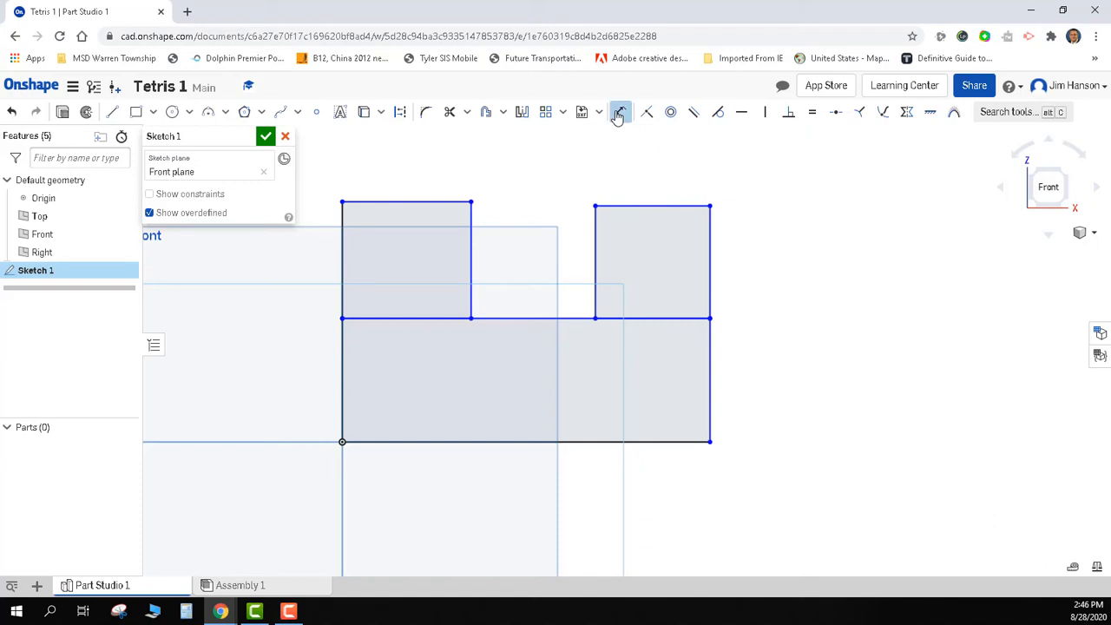
left_click(526, 443)
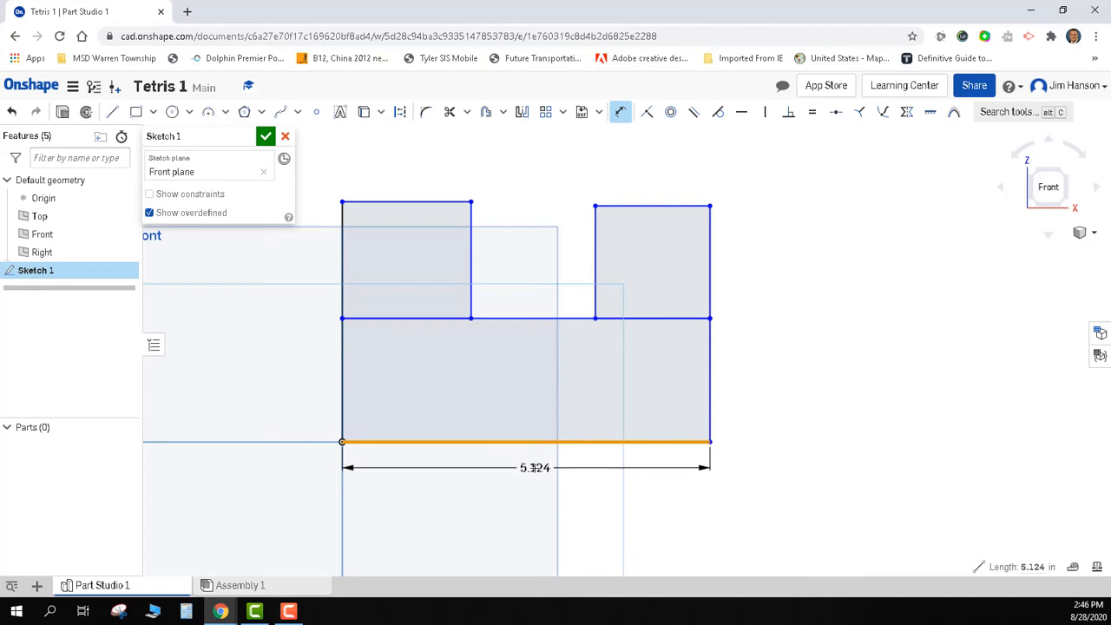
left_click(535, 467)
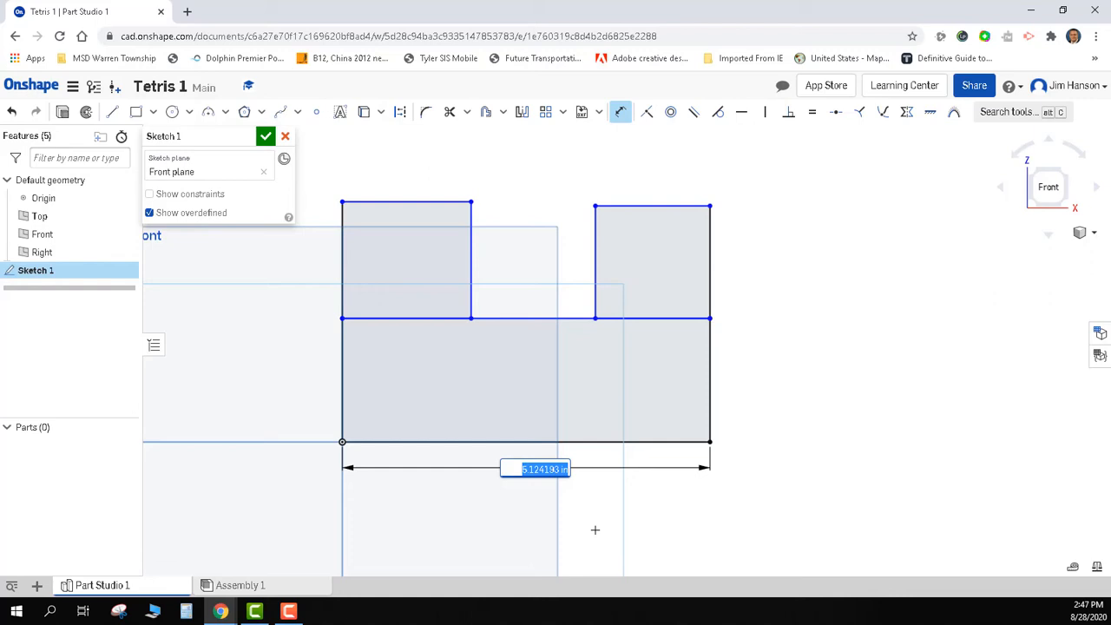
type("1.5")
key("Return")
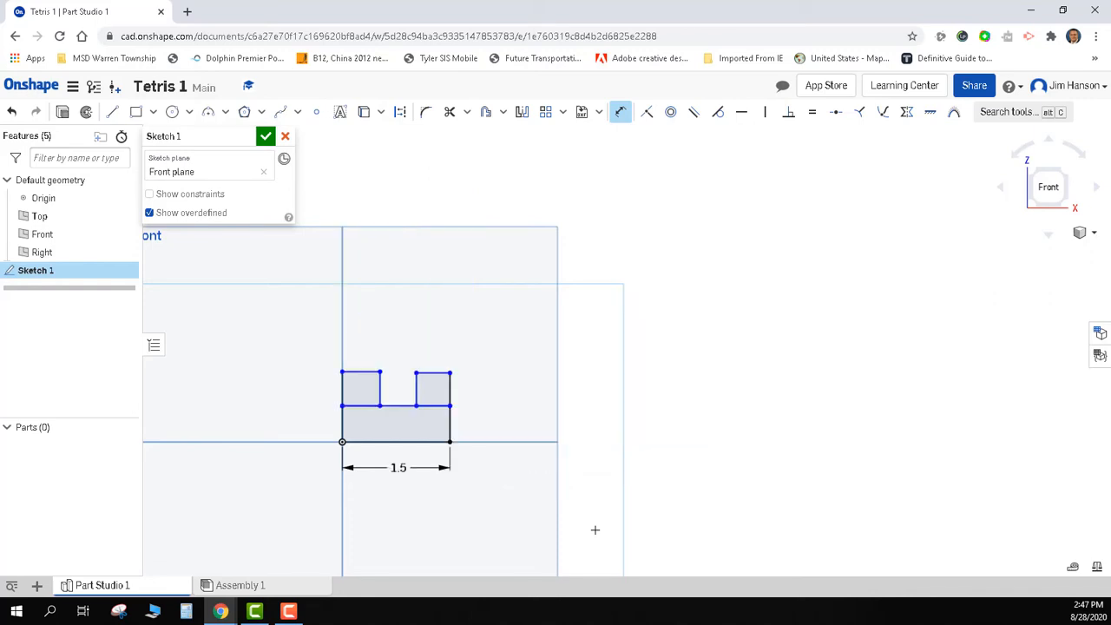
Step: Dimension the base rectangle's height to 0.5 in along its right edge
scroll(382, 449, "up", 3)
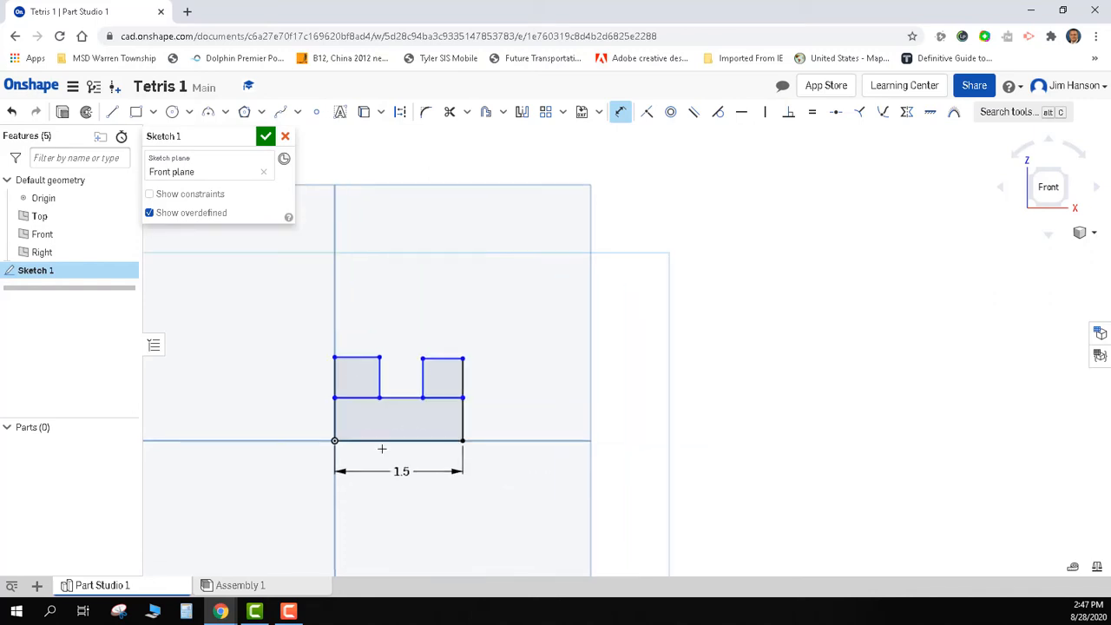
scroll(382, 449, "up", 2)
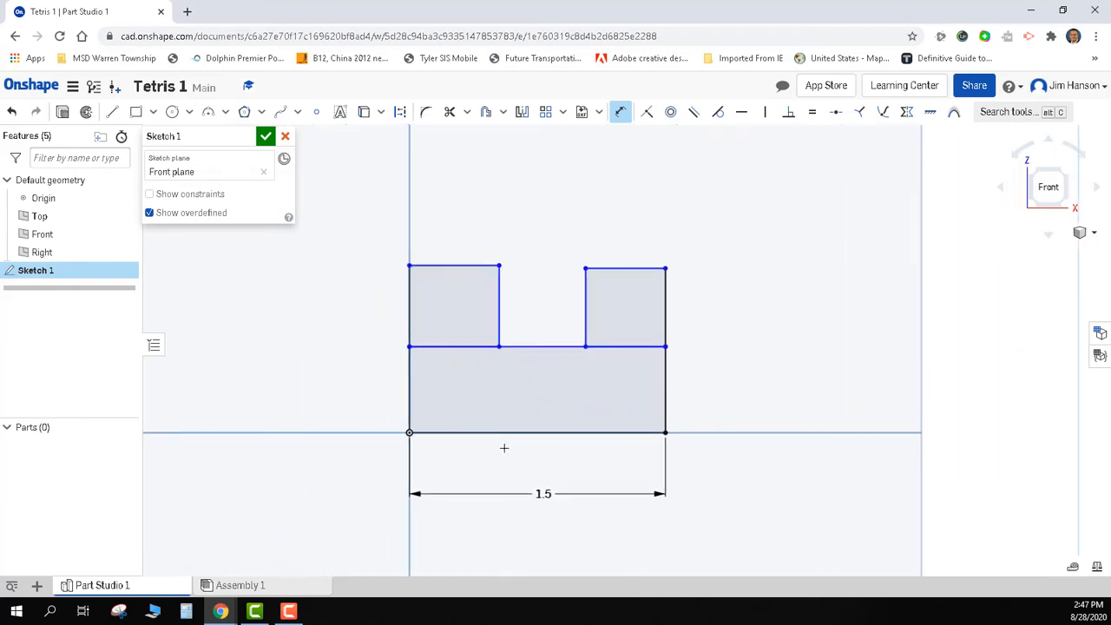
left_click(666, 388)
left_click(709, 394)
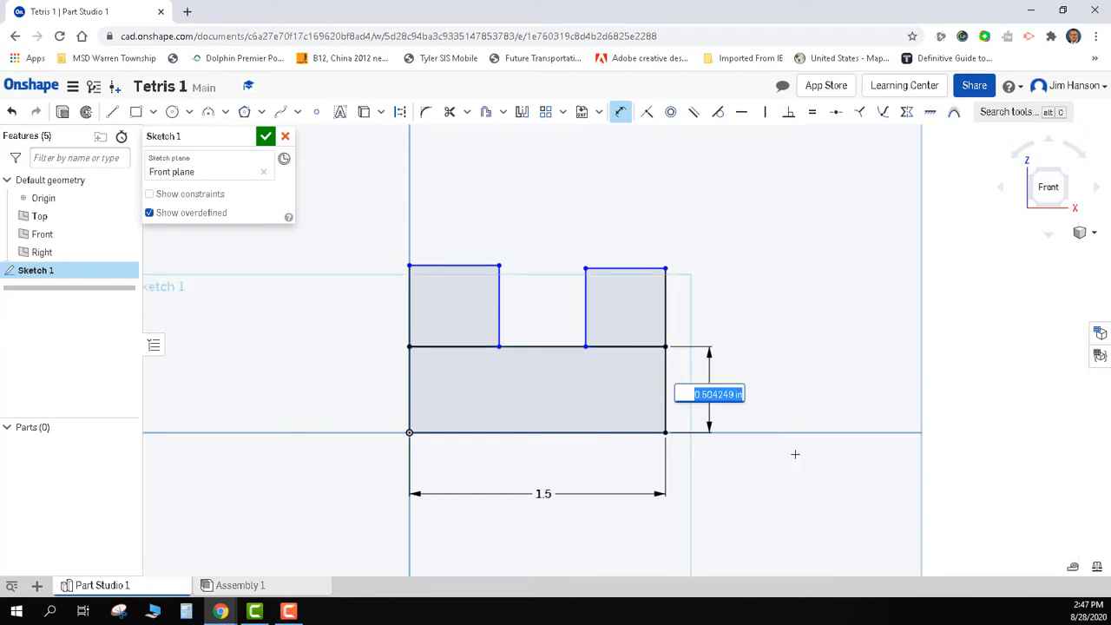
type("0.5")
key("Return")
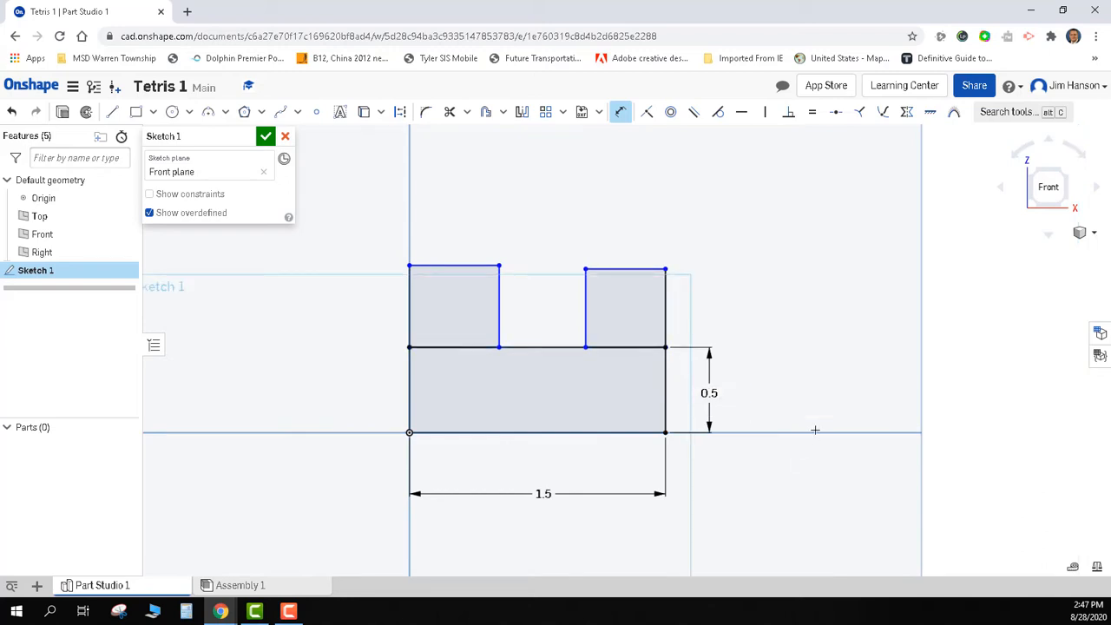
Step: Dimension the upper right block to 0.5 in high and 0.5 in wide
left_click(666, 303)
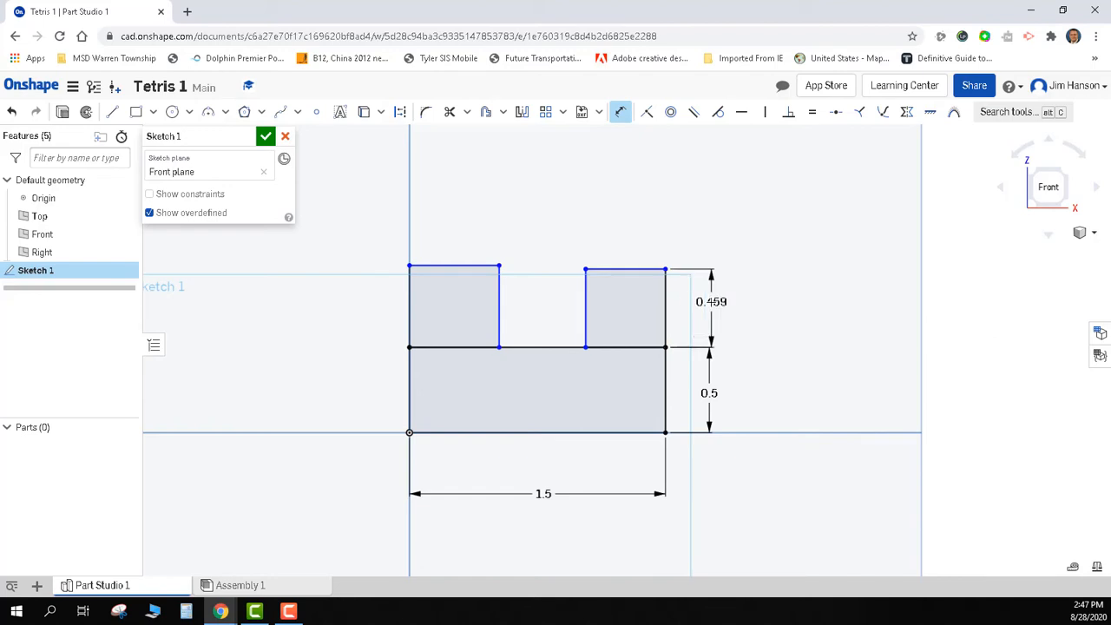
left_click(710, 303)
key("Return")
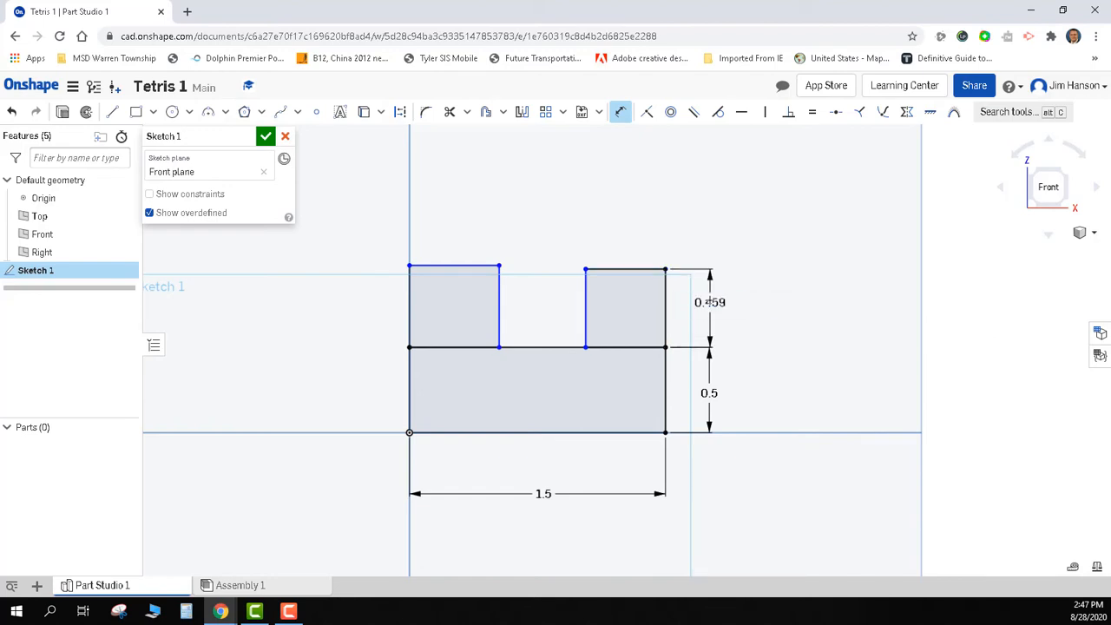
left_click(625, 261)
left_click(624, 241)
type("0.5")
key("Return")
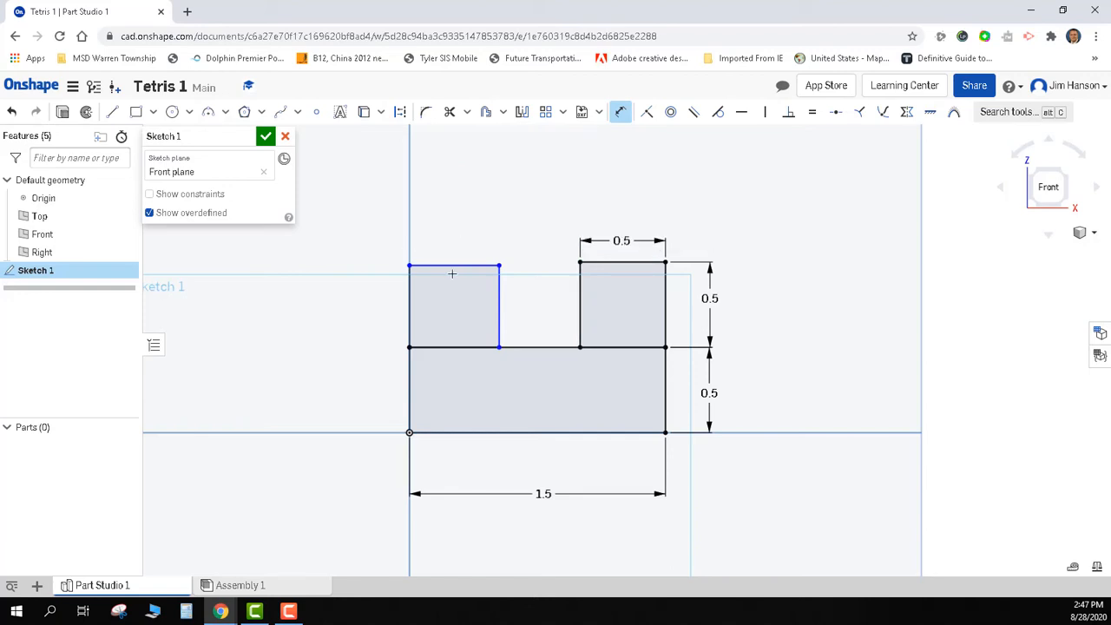
Step: Dimension the upper left block to 0.5 in wide and 0.5 in high
left_click(451, 265)
left_click(449, 235)
type("0.5")
key("Return")
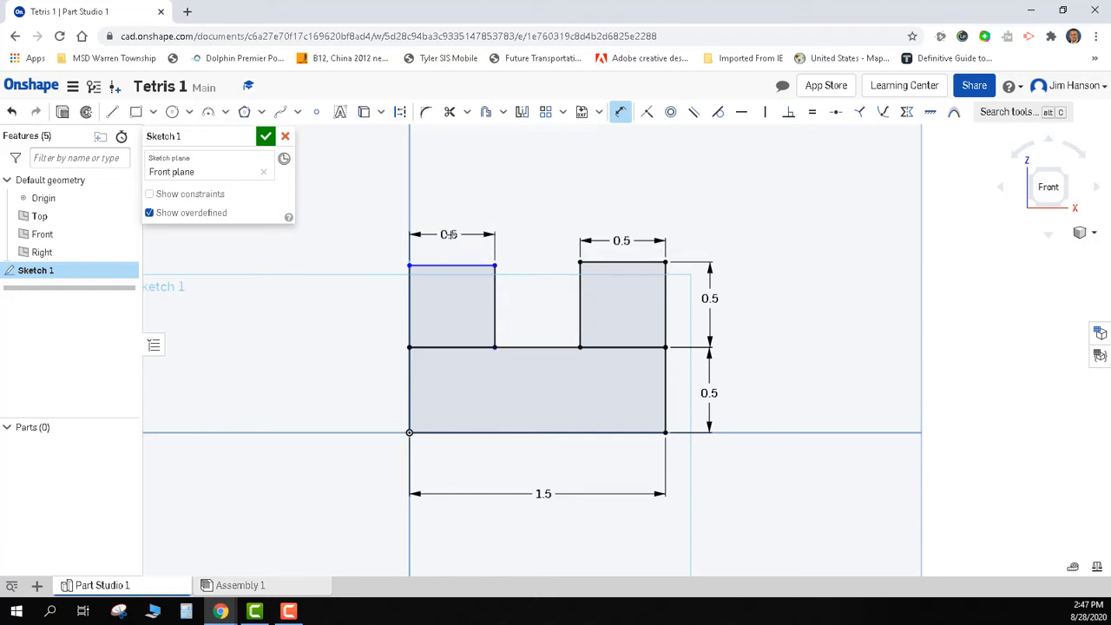
left_click(410, 295)
left_click(387, 303)
key("Return")
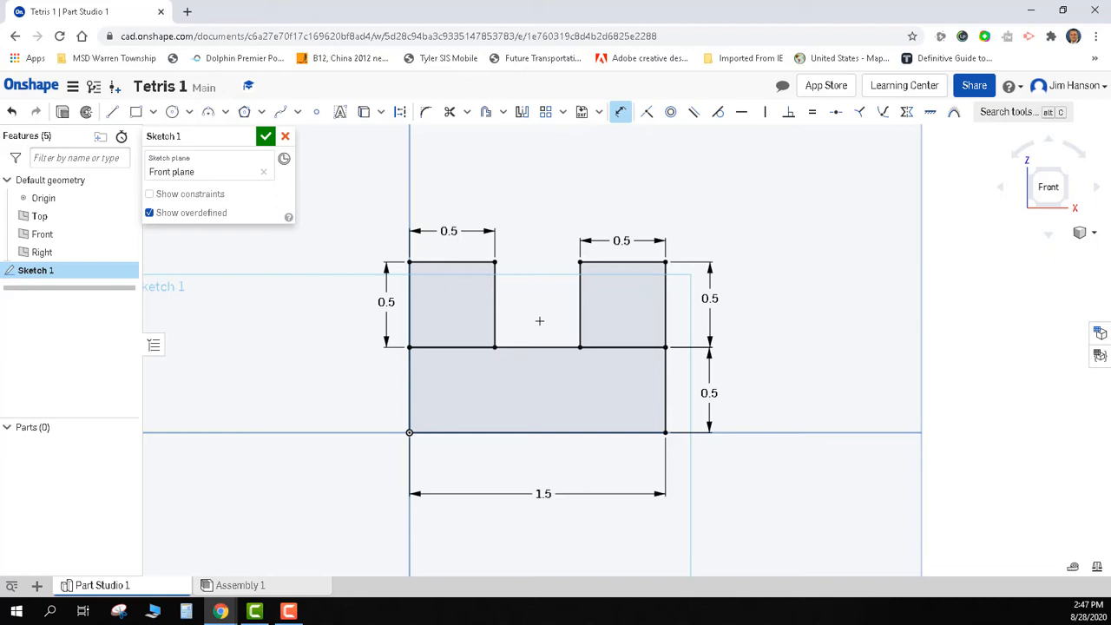
Step: Undo the width and height dimensions on the two upper blocks, keeping the base rectangle's dimensions
key("Escape")
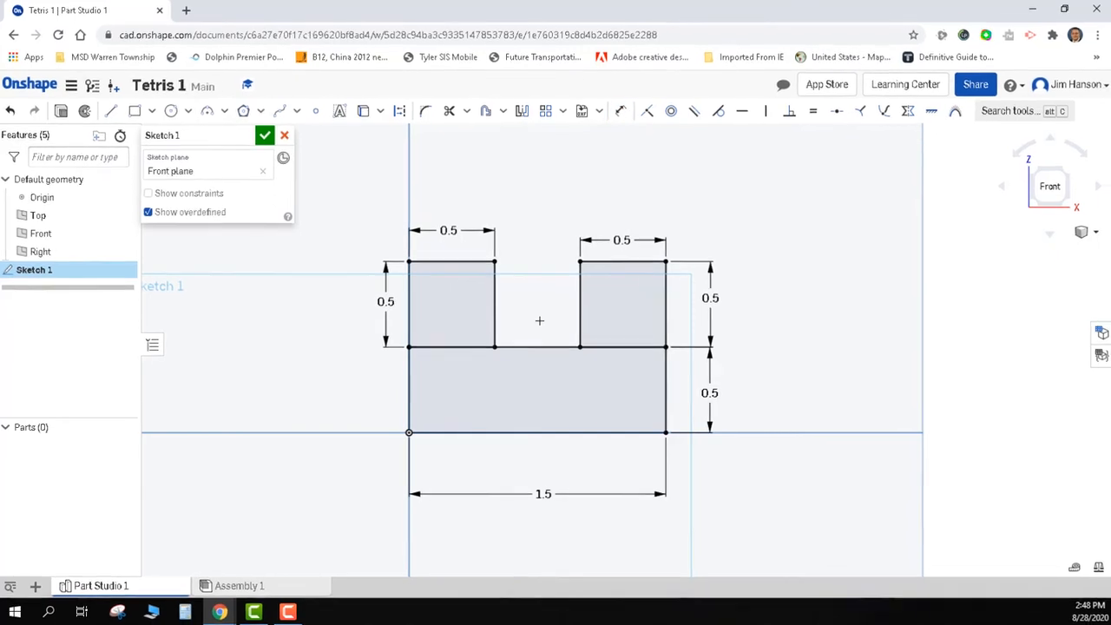
key("ctrl+z")
key("ctrl+z")
key("ctrl+z")
key("ctrl+z")
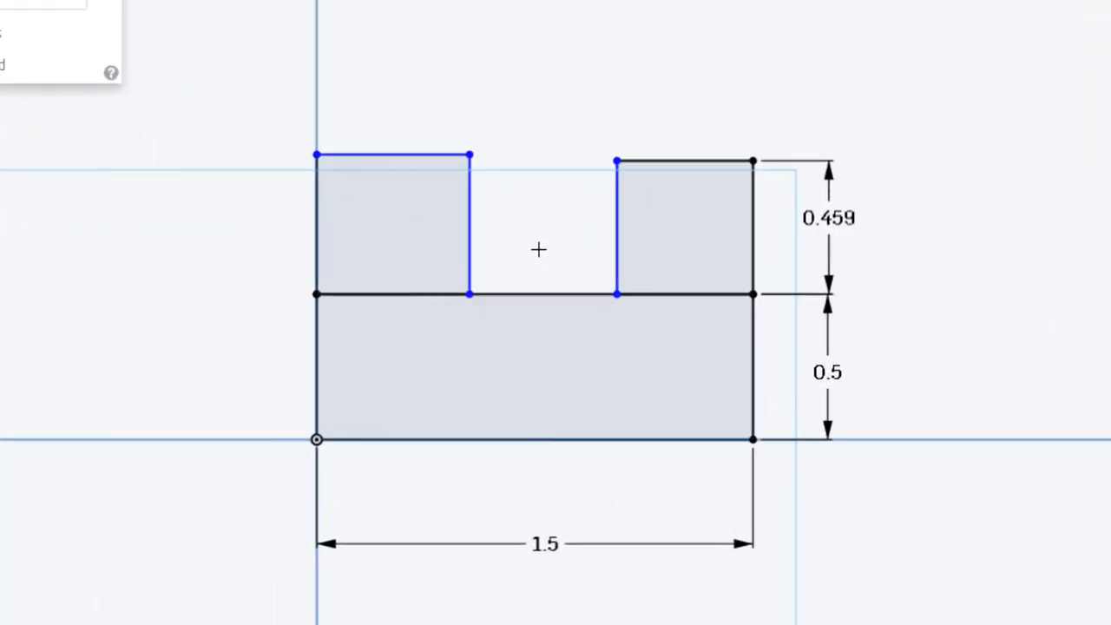
key("ctrl+z")
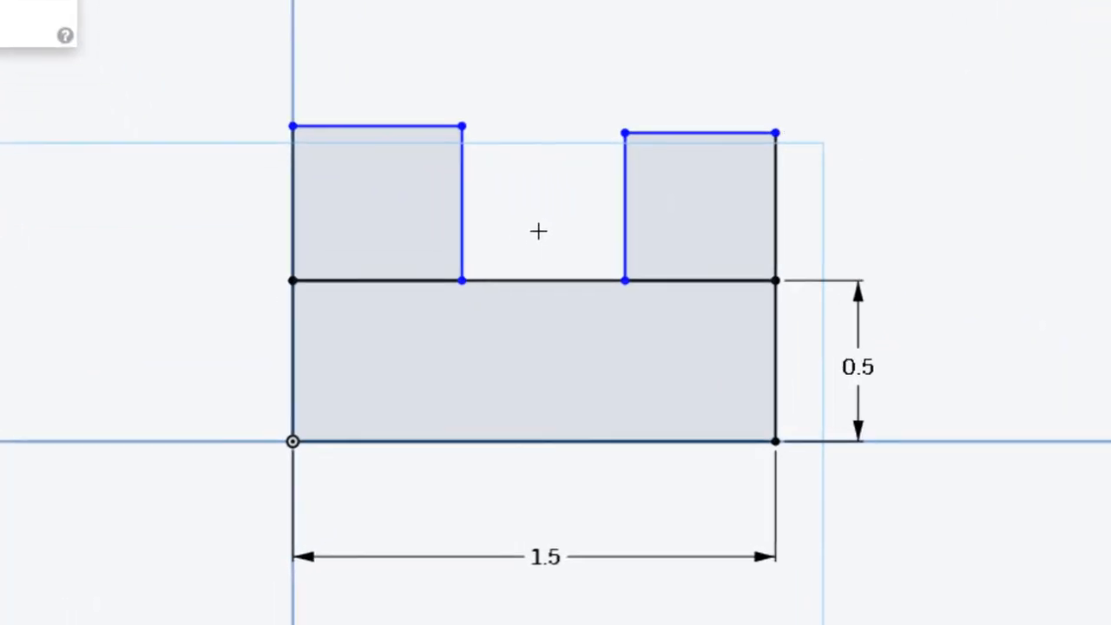
Step: Dimension the upper right block's height to 0.5 in along its outer edge
left_click(687, 178)
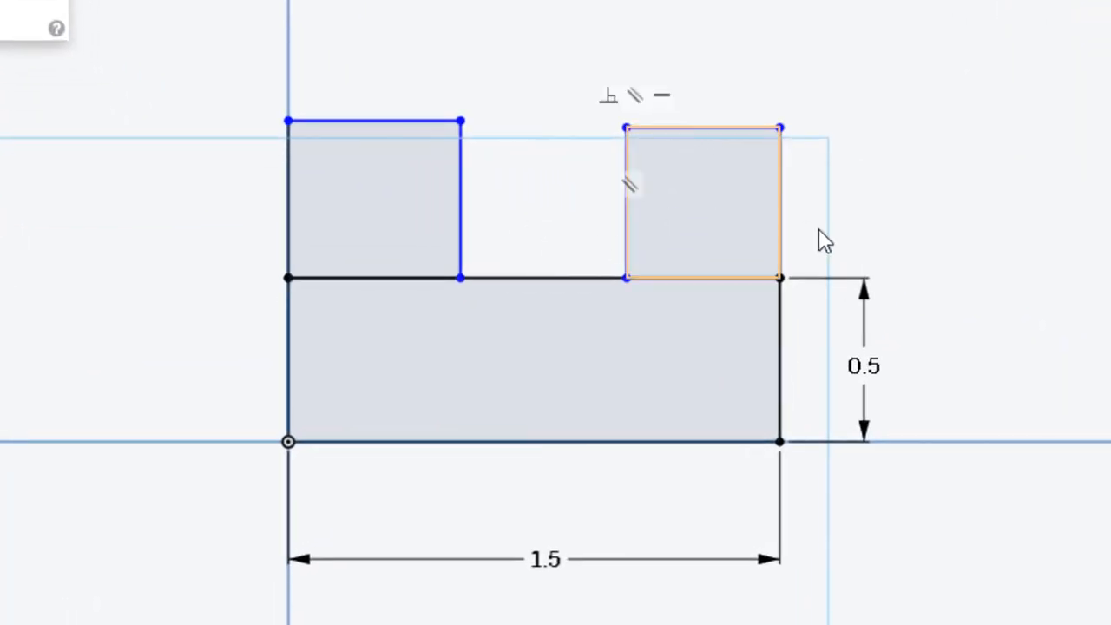
left_click(898, 249)
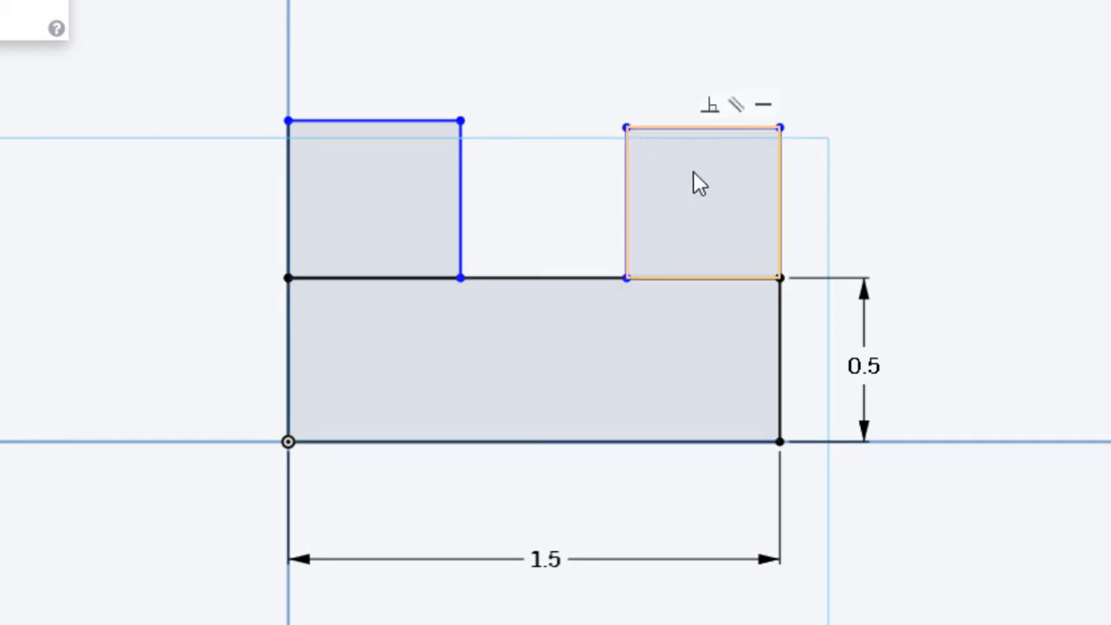
left_click(781, 224)
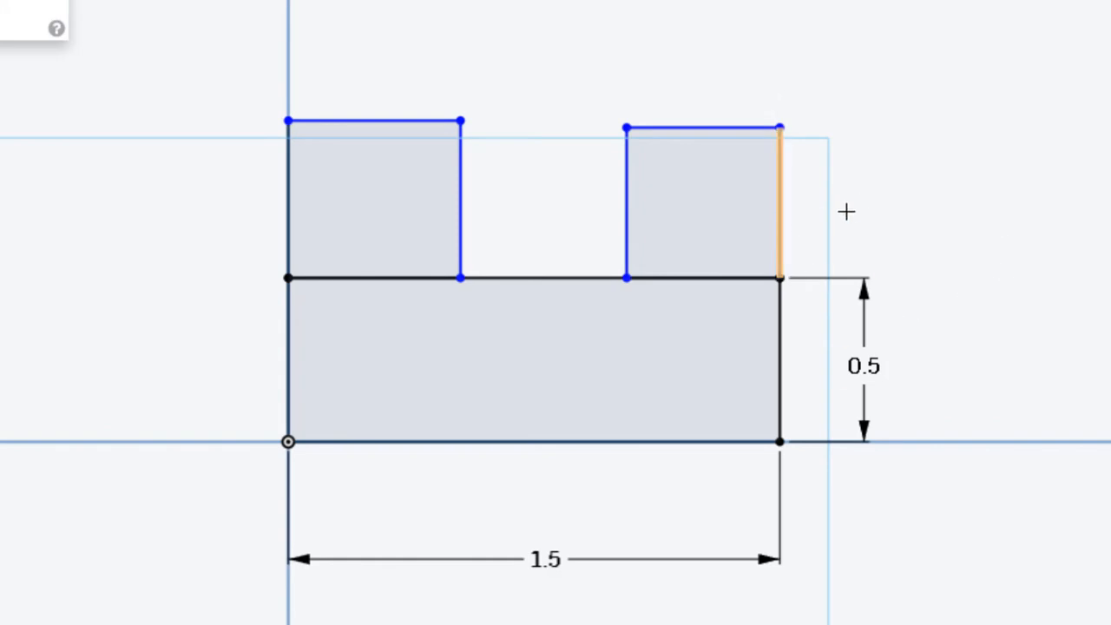
left_click(854, 211)
type("0.5")
key("Return")
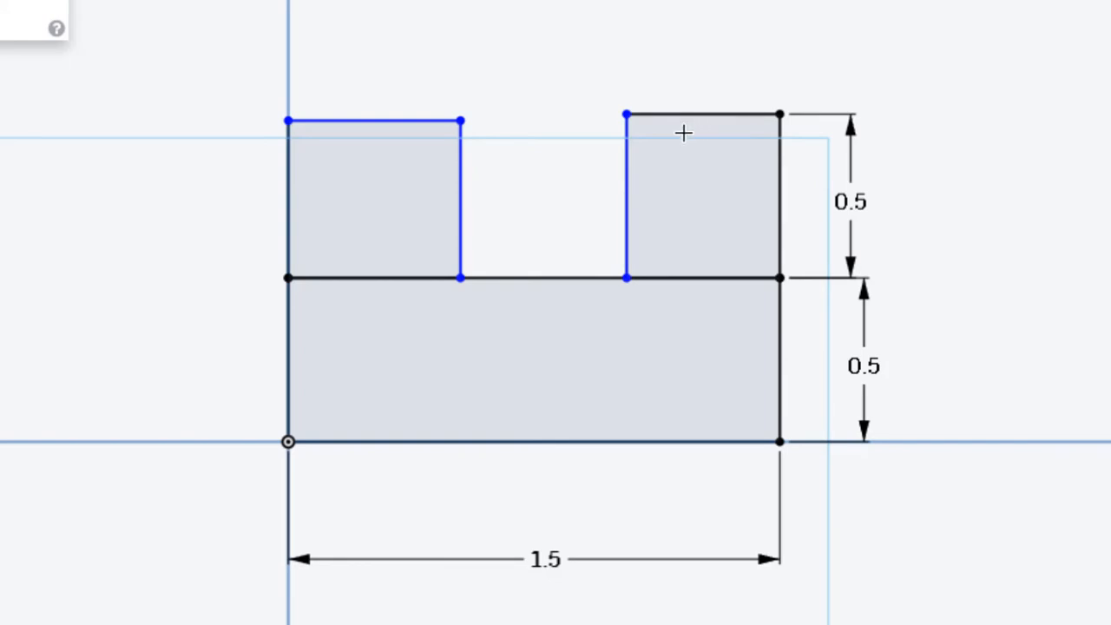
Step: Dimension the upper right block's width to 0.5 in along its top edge
left_click(626, 156)
left_click(722, 114)
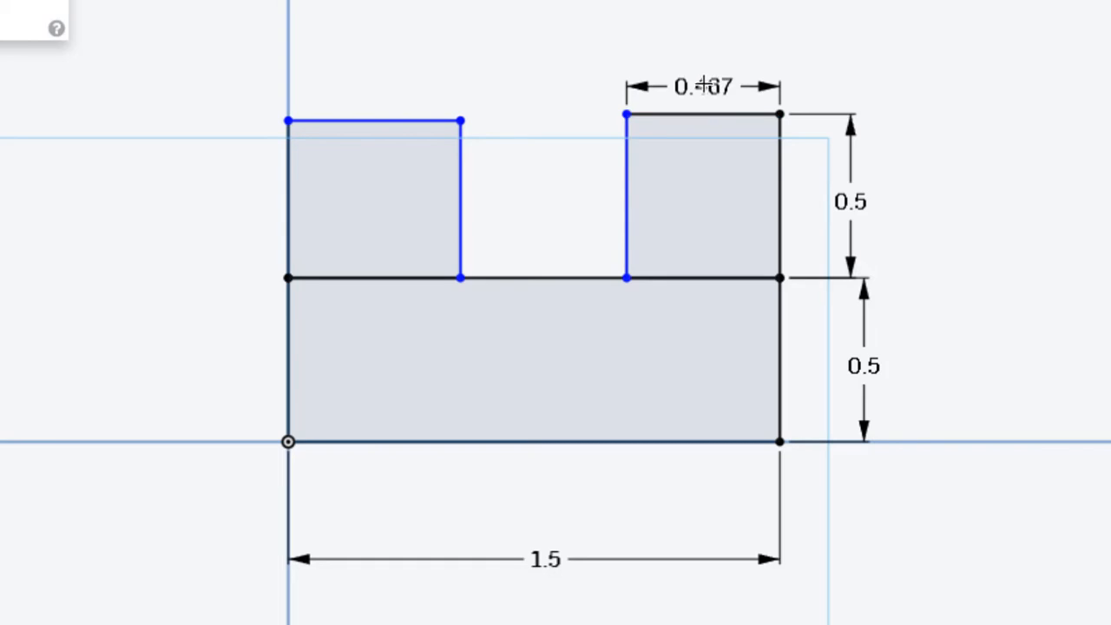
left_click(704, 84)
type("0.5")
key("Return")
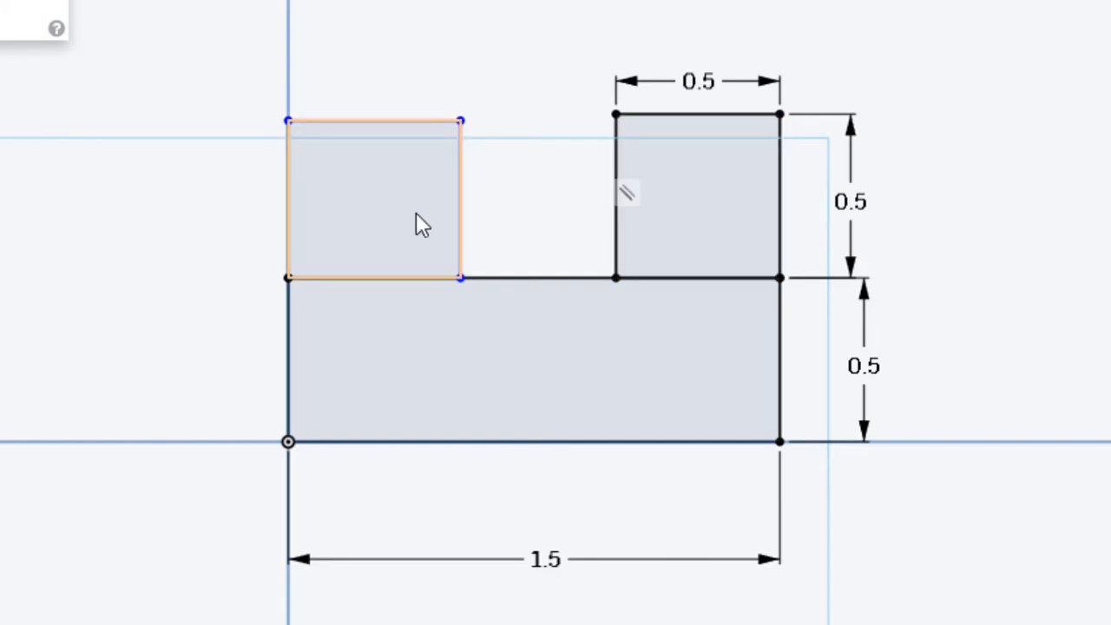
Step: Stretch the undimensioned upper left block by its inner edge, top edge and free corner to test its freedom of movement
mouse_move(466, 213)
left_mouse_down()
mouse_move(449, 220)
mouse_move(471, 226)
mouse_move(442, 221)
mouse_move(474, 215)
left_mouse_up()
mouse_move(385, 120)
left_mouse_down()
mouse_move(391, 74)
mouse_move(437, 121)
left_mouse_up()
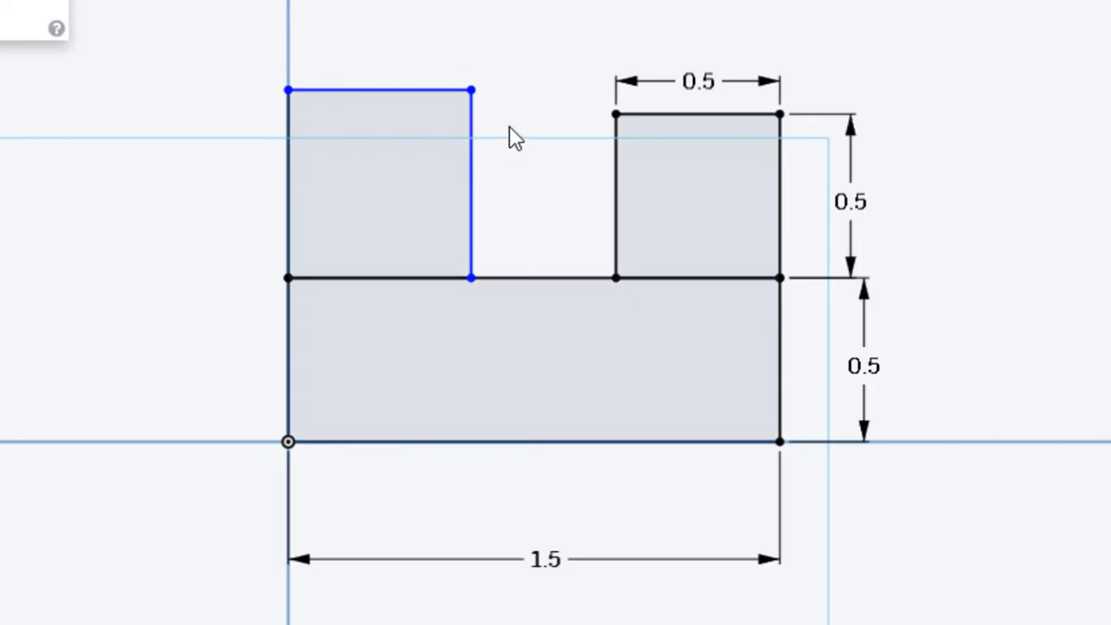
mouse_move(487, 87)
left_mouse_down()
mouse_move(484, 3)
mouse_move(553, 132)
mouse_move(425, 148)
mouse_move(443, 90)
mouse_move(521, 75)
mouse_move(450, 122)
left_mouse_up()
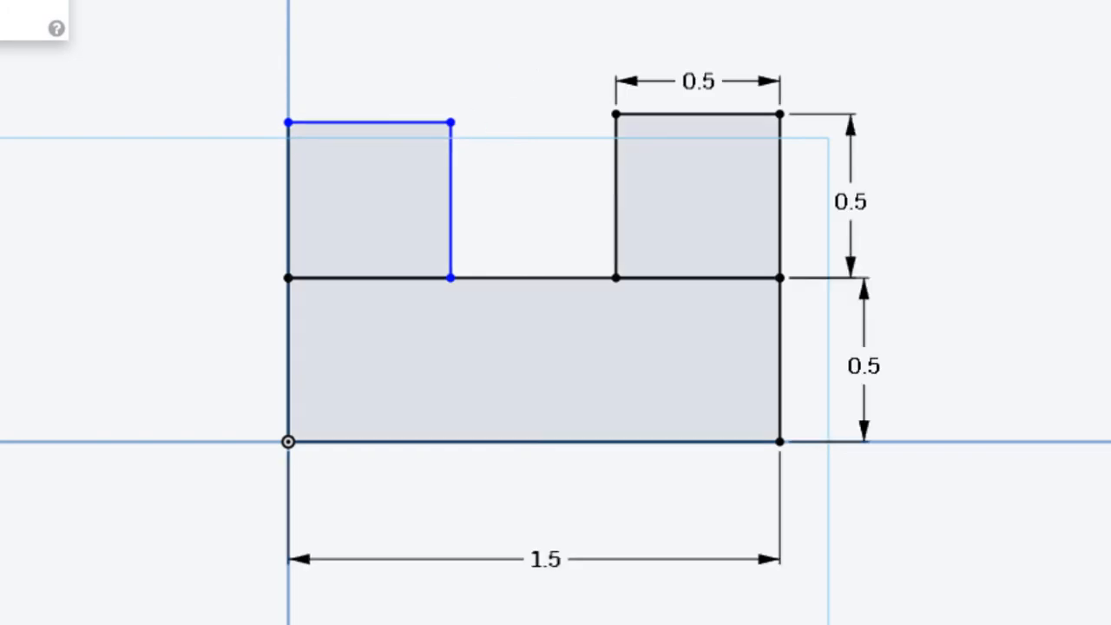
Step: Dimension the upper left block to 0.5 in wide and 0.5 in high
key("d")
left_click(391, 117)
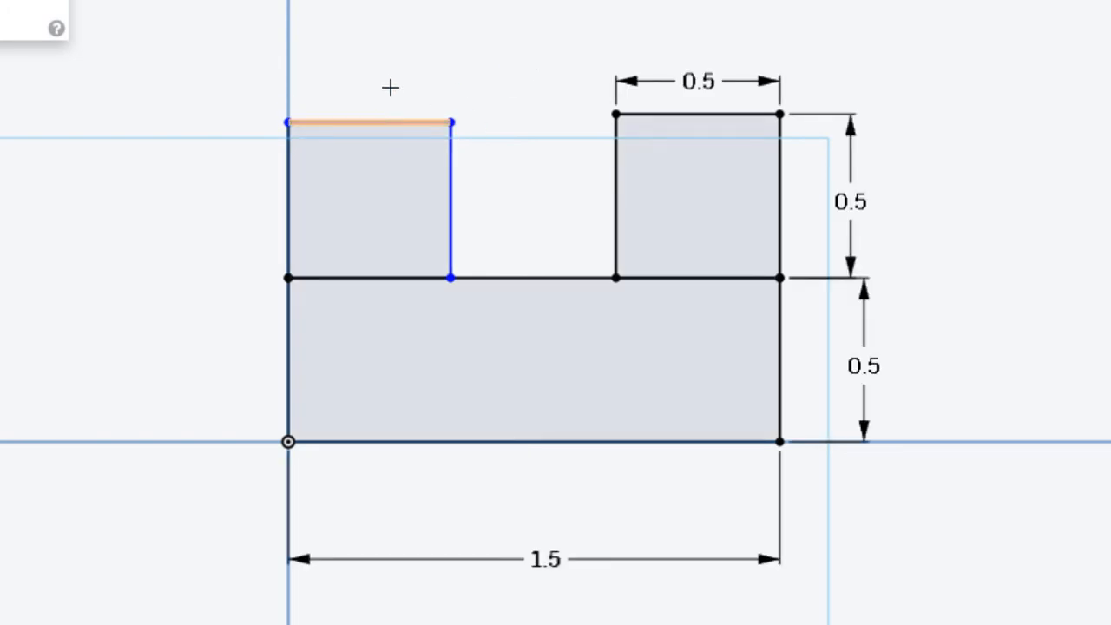
left_click(391, 86)
type("0.5")
key("Return")
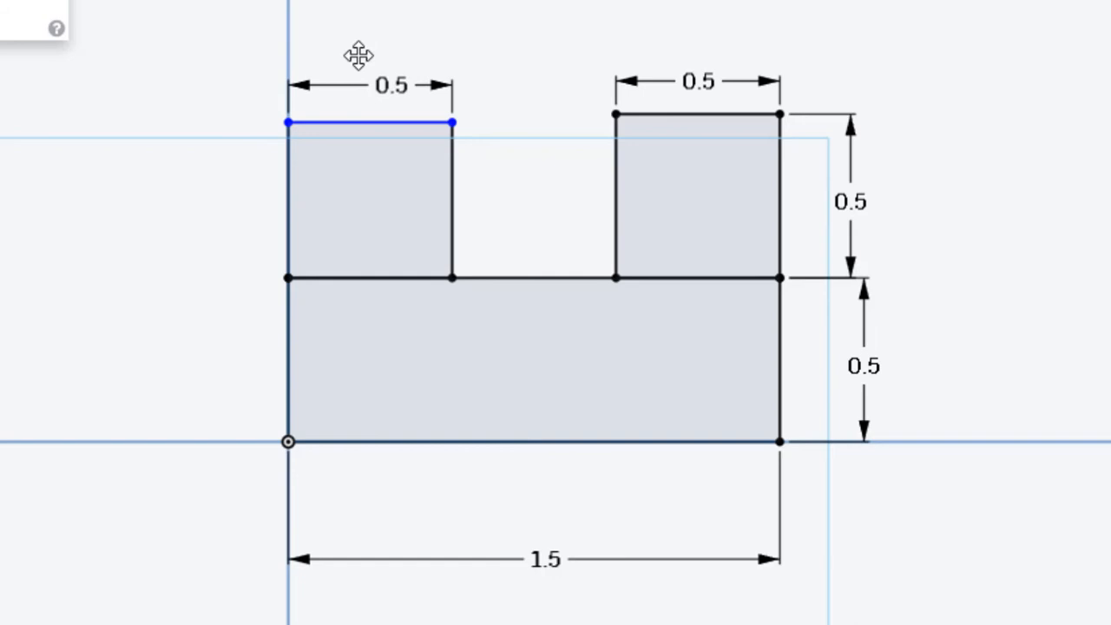
left_click(287, 179)
left_click(248, 176)
type("0.5")
key("Return")
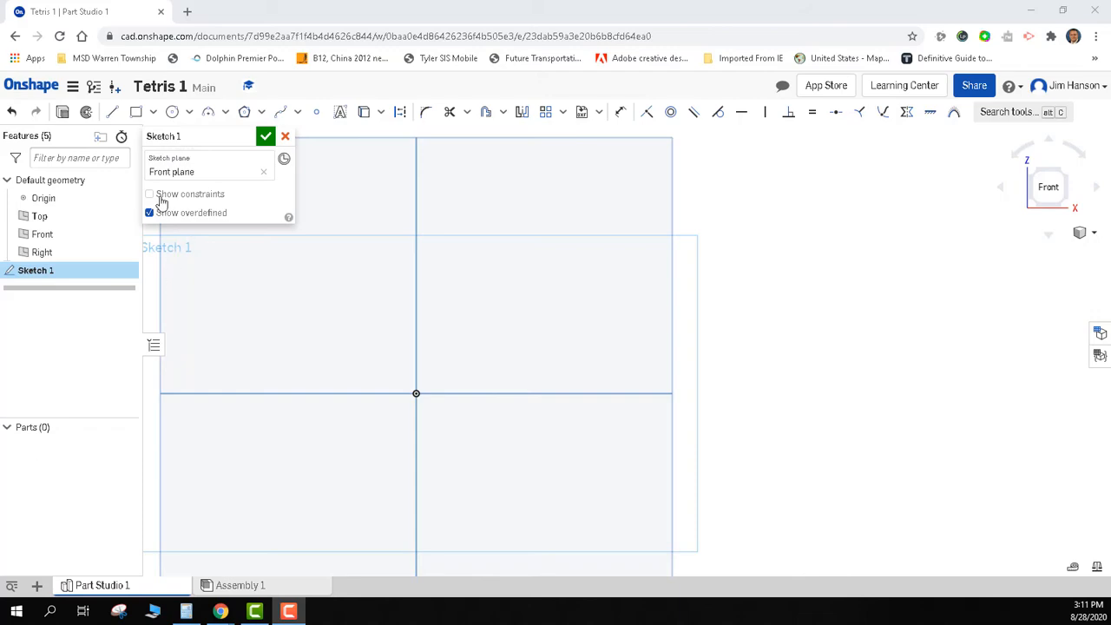
Step: Draw a base rectangle about 2.8 in wide and 0.89 in high, above and to the right of the origin
left_click(136, 111)
left_click(416, 393)
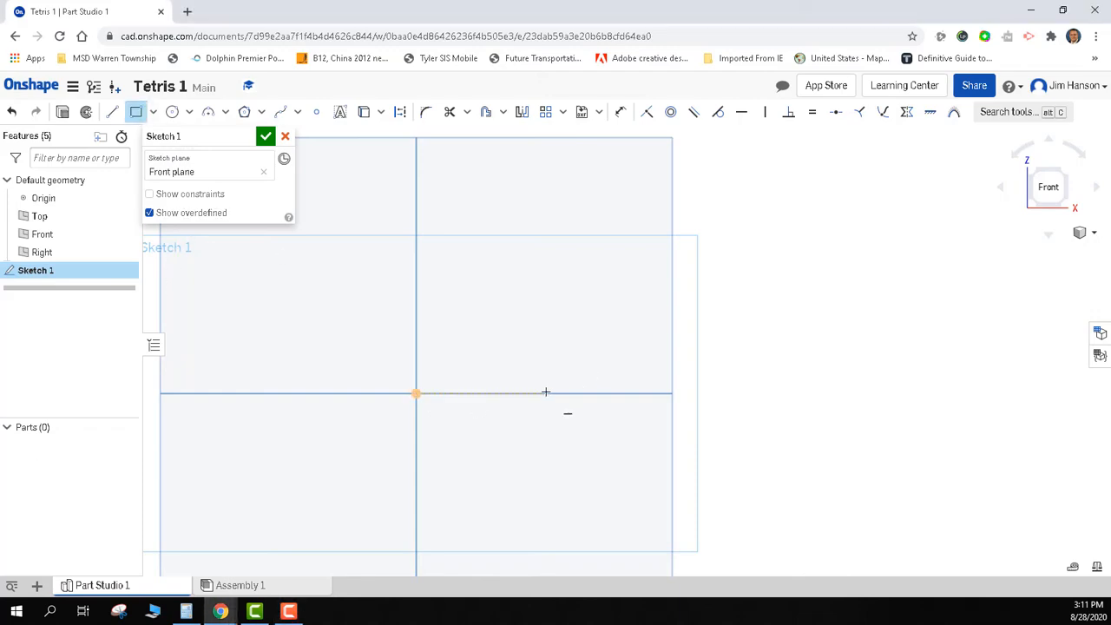
left_click(512, 345)
left_click(752, 271)
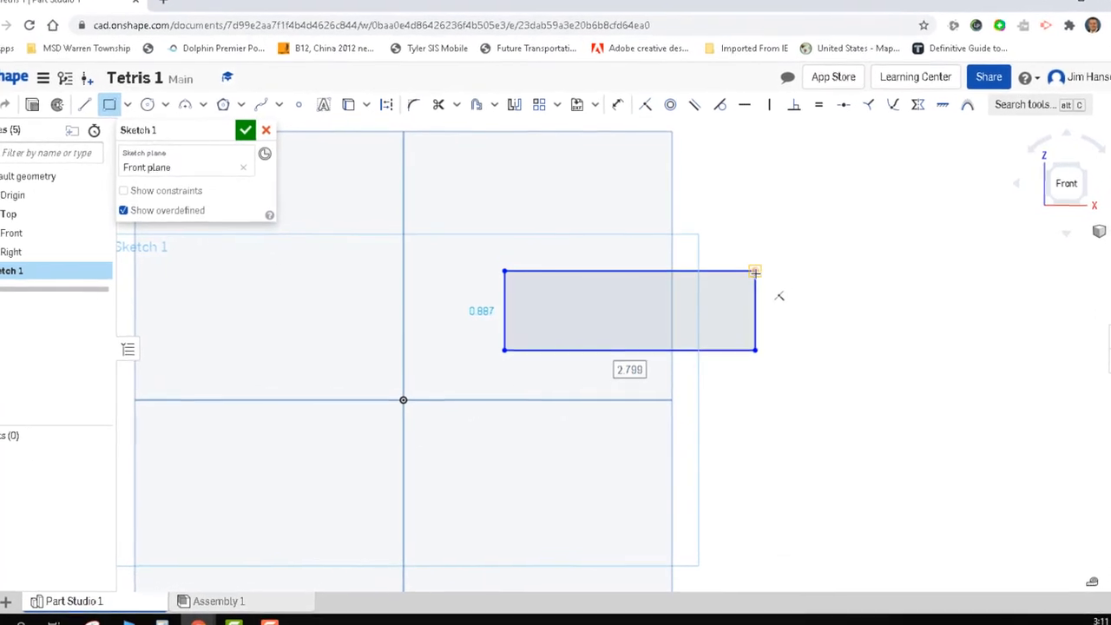
Step: Draw two smaller rectangles on top of the base, one flush with its right end and one with its left end
left_click(755, 272)
left_click(691, 192)
left_click(503, 271)
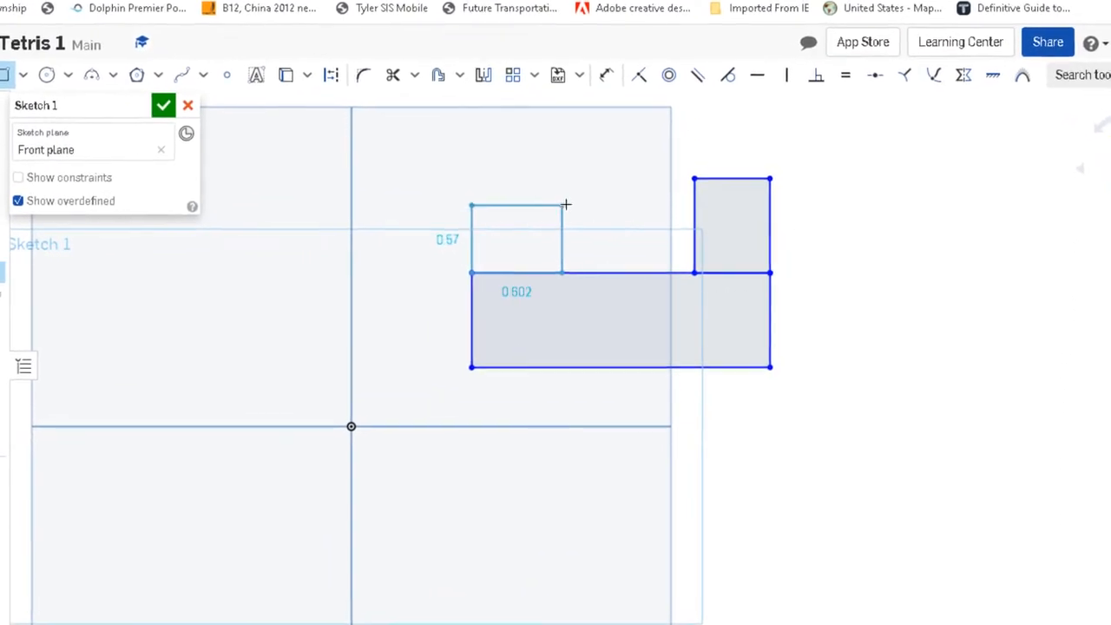
left_click(563, 205)
Step: Dimension the base rectangle to 1.5 in wide and 0.5 in high
left_click(607, 74)
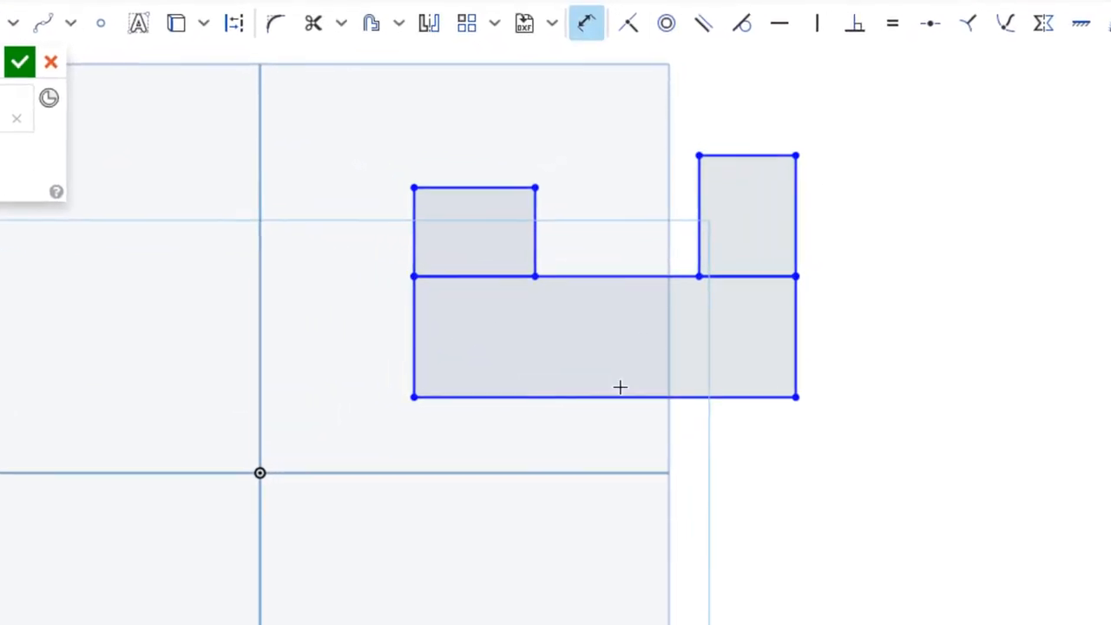
left_click(614, 397)
left_click(599, 440)
type("1")
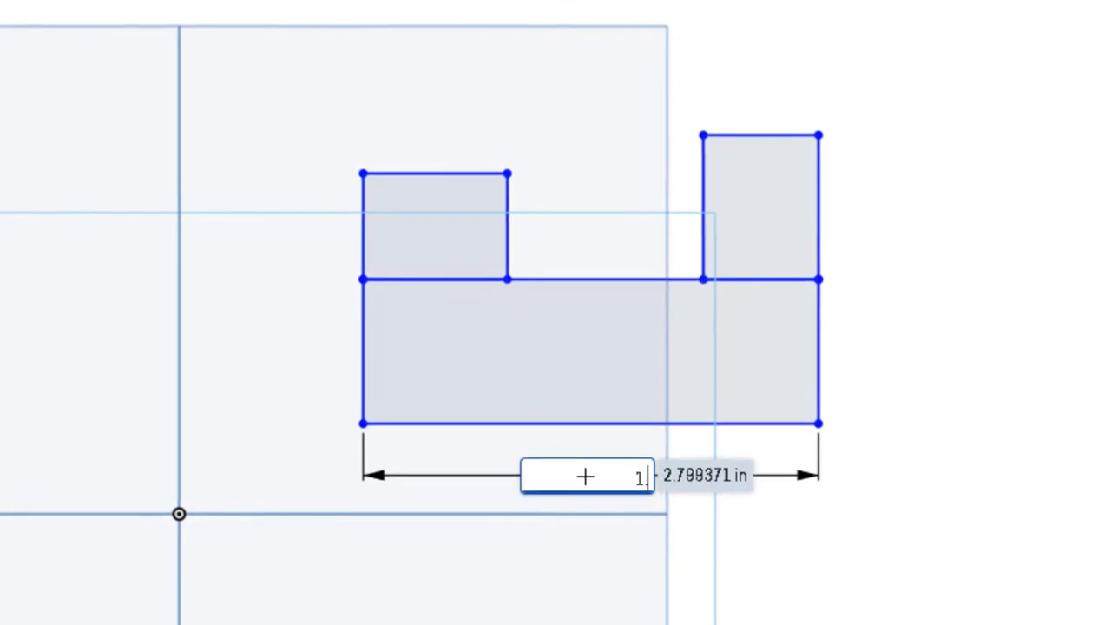
type(".5")
key("Return")
left_click(727, 335)
left_click(792, 337)
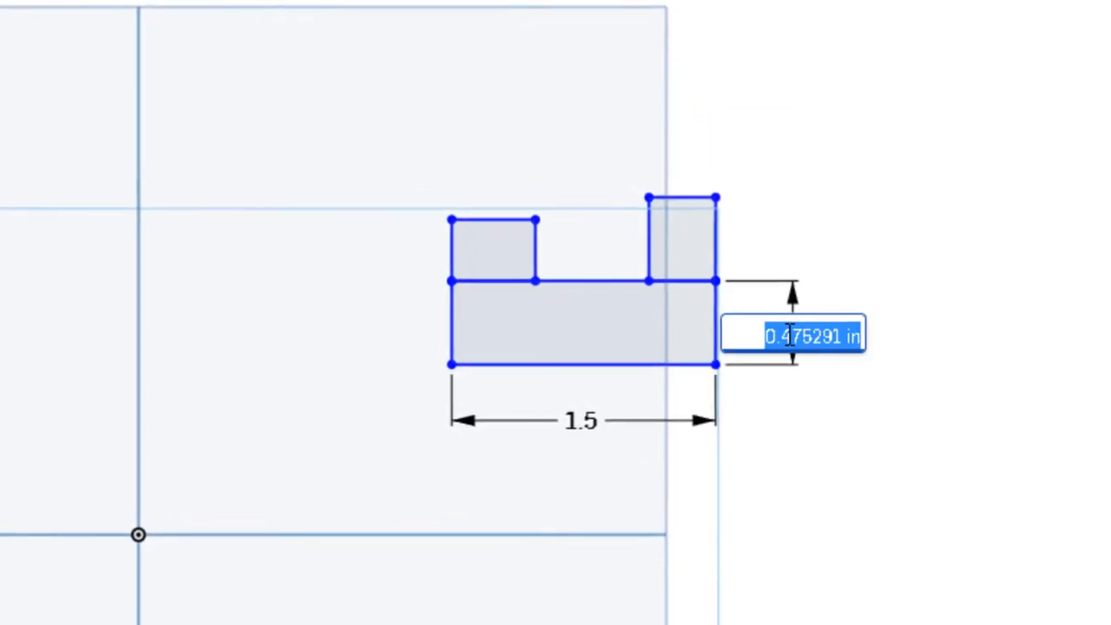
type(".5")
key("Return")
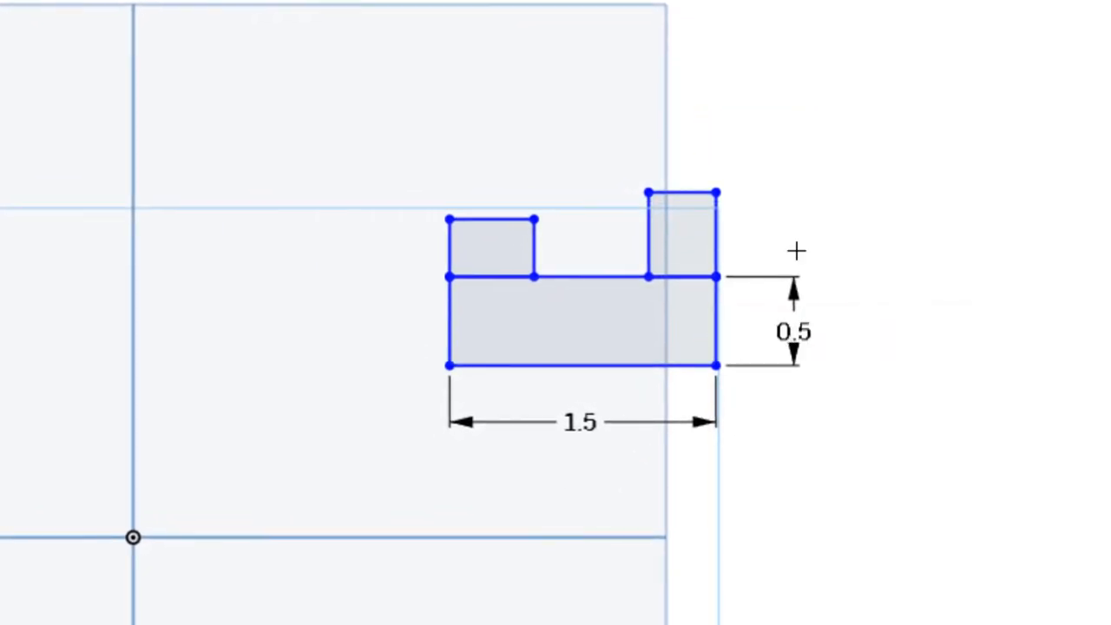
Step: Dimension the upper right block to 0.5 in high and 0.5 in wide
left_click(717, 232)
left_click(764, 229)
type(".5")
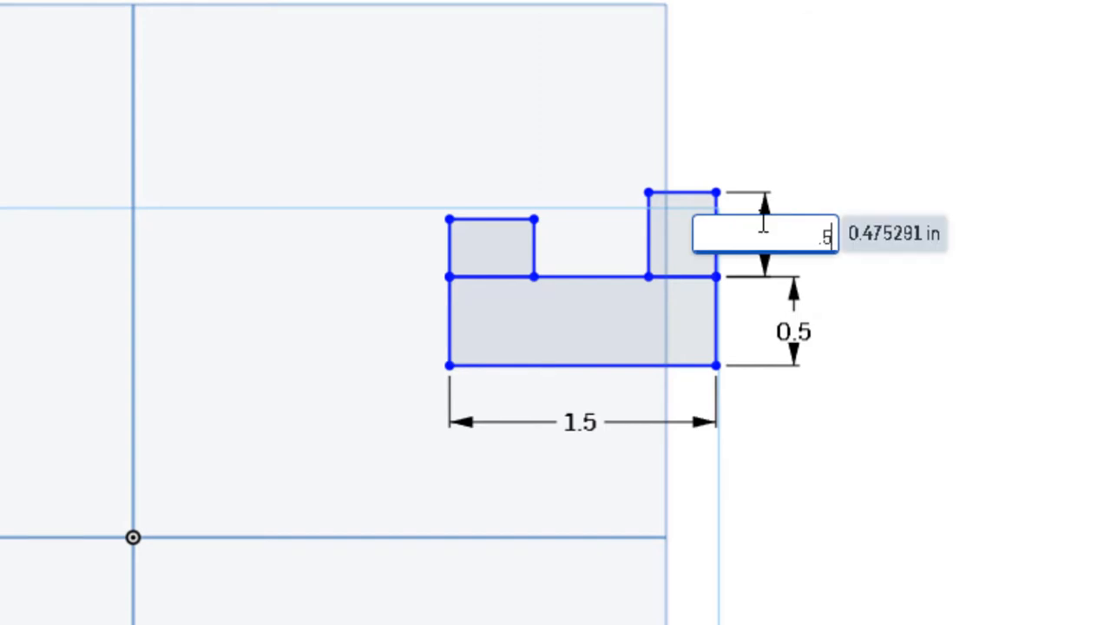
key("Return")
left_click(689, 188)
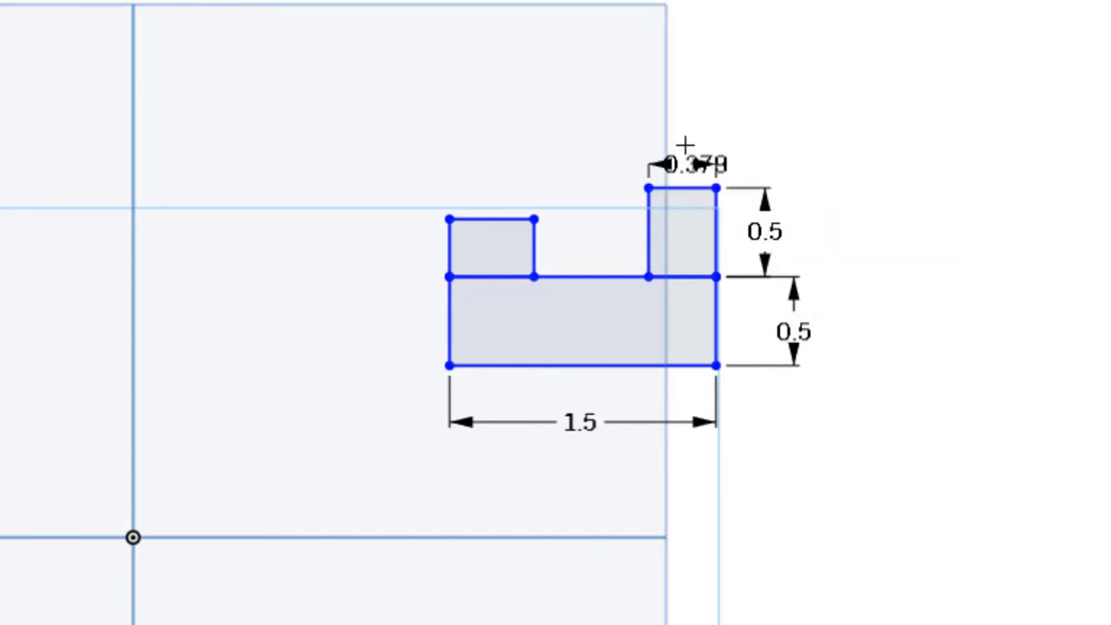
left_click(685, 145)
type(".5")
key("Return")
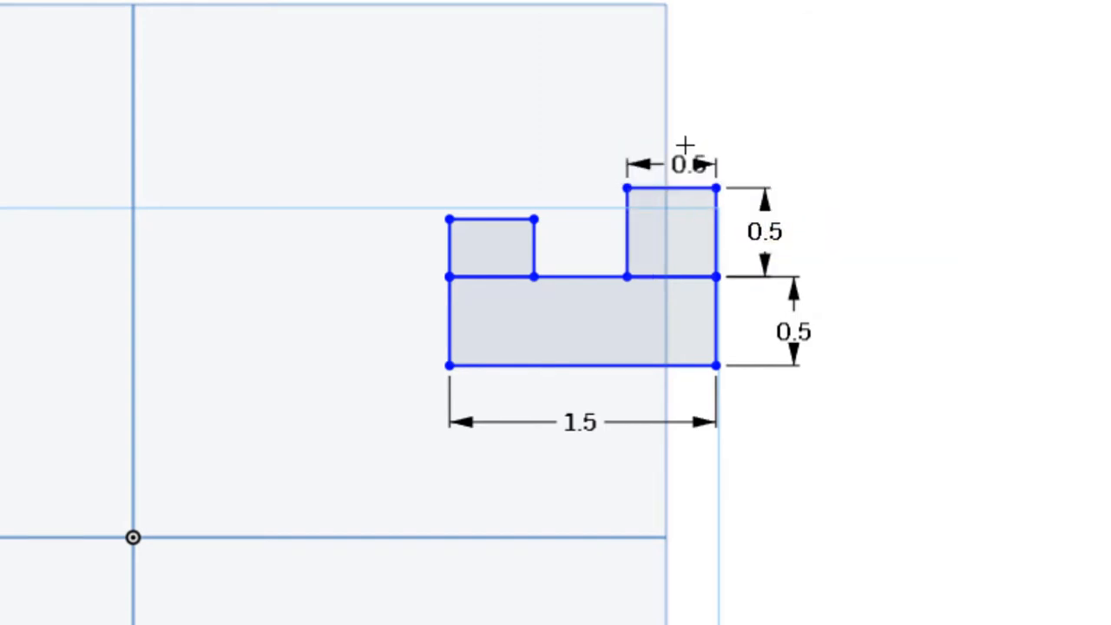
Step: Dimension the upper left block to 0.5 in wide and 0.5 in high
left_click(499, 218)
left_click(497, 165)
type(".5")
key("Return")
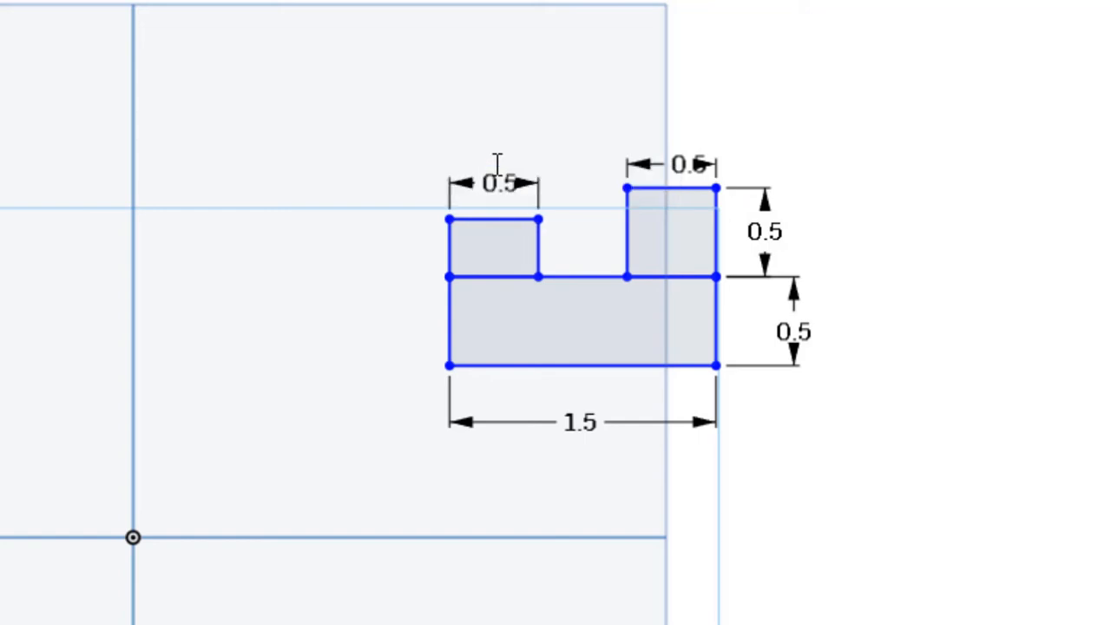
left_click(449, 248)
left_click(409, 229)
key("Return")
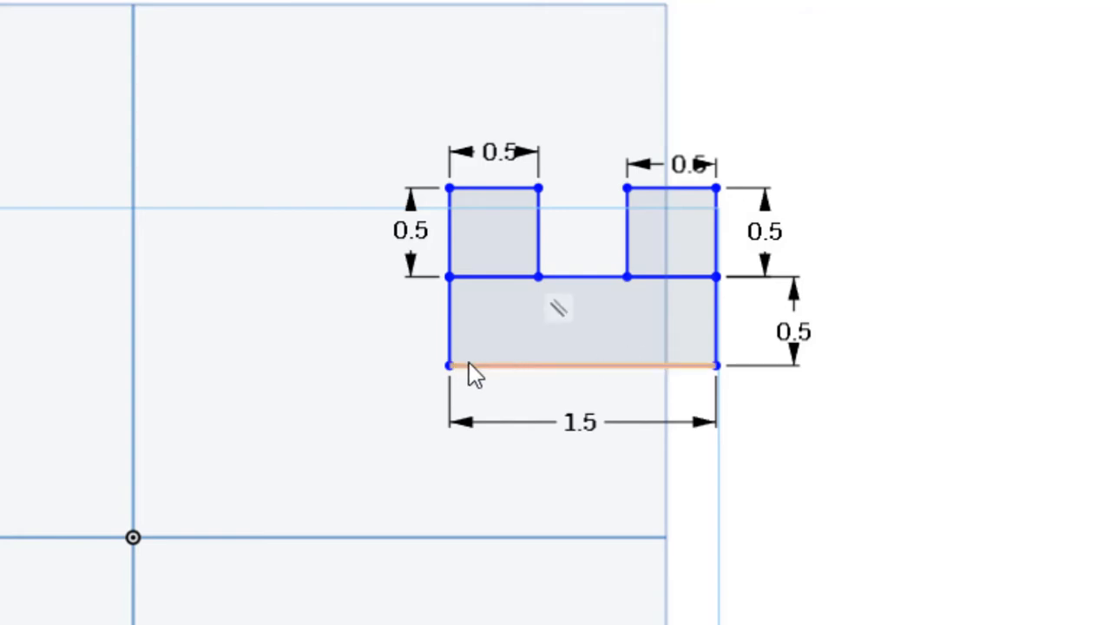
Step: Move the whole U-shaped sketch by its lower left corner and snap that corner onto the origin
key("Return")
mouse_move(420, 462)
left_mouse_down()
mouse_move(421, 441)
mouse_move(235, 491)
mouse_move(235, 371)
mouse_move(365, 390)
mouse_move(324, 393)
left_mouse_up()
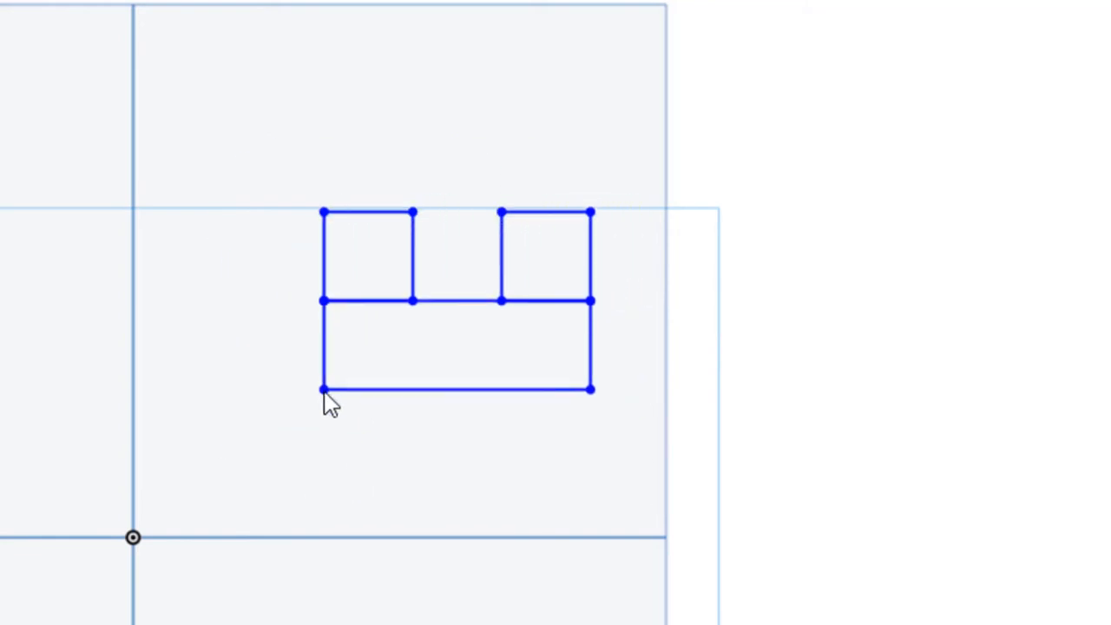
left_click(324, 393)
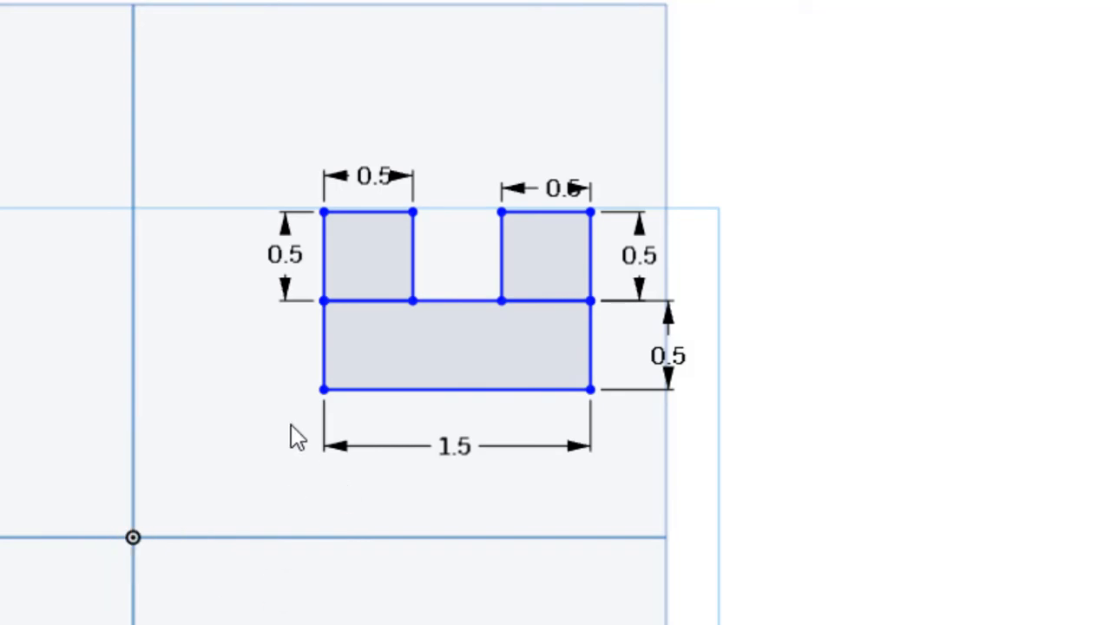
mouse_move(324, 391)
left_mouse_down()
mouse_move(213, 496)
mouse_move(132, 537)
mouse_move(162, 531)
left_mouse_up()
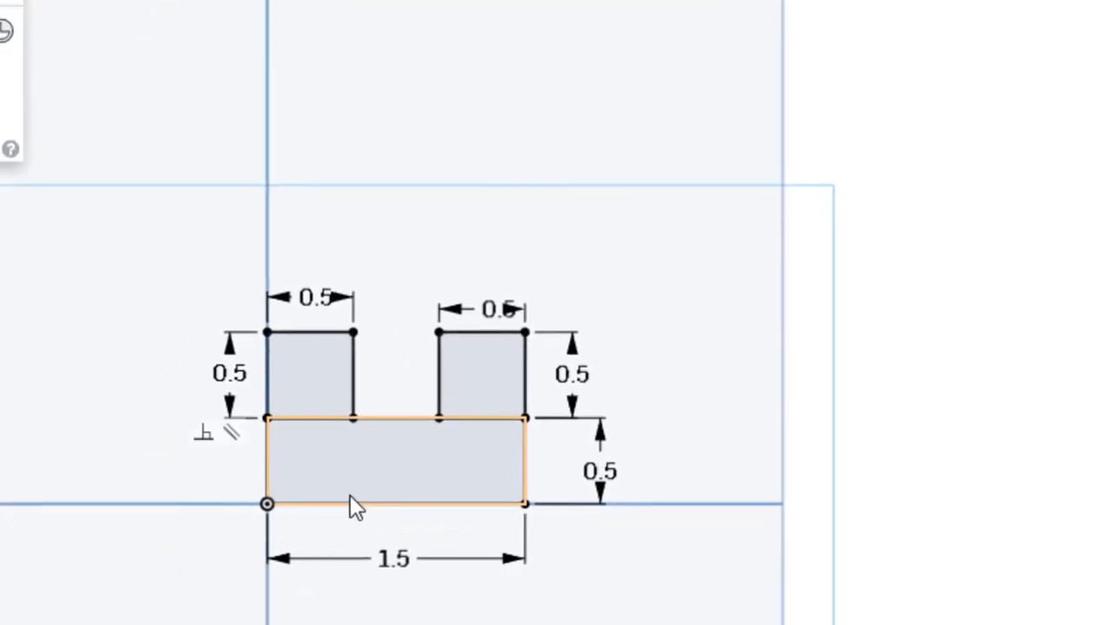
scroll(174, 581, "up", 3)
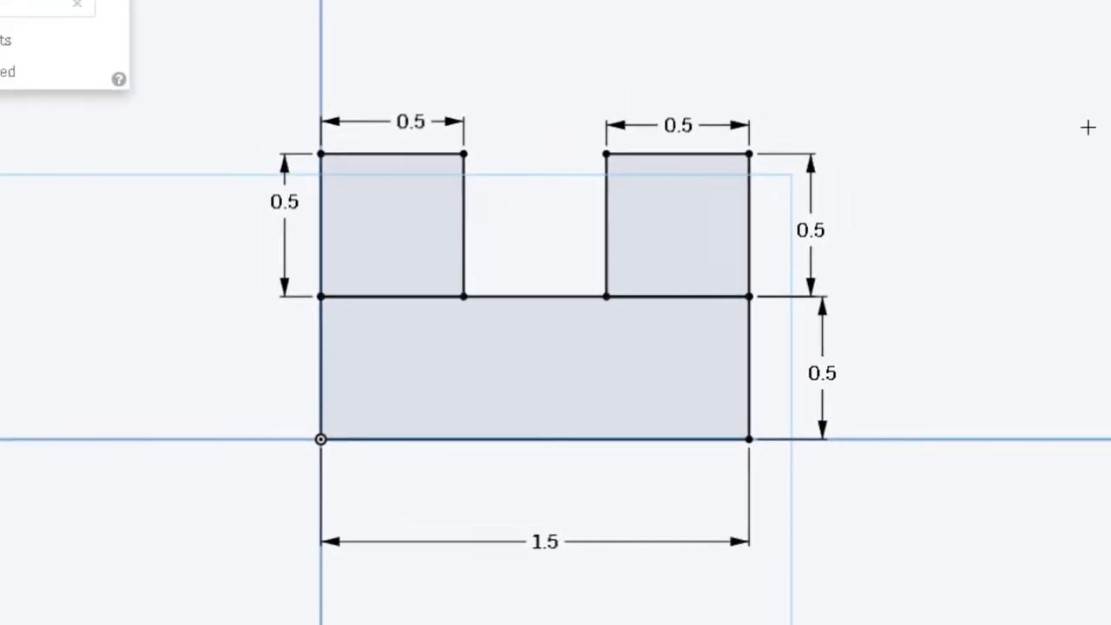
Step: Switch to the isometric view and accept the finished sketch
left_click(1093, 235)
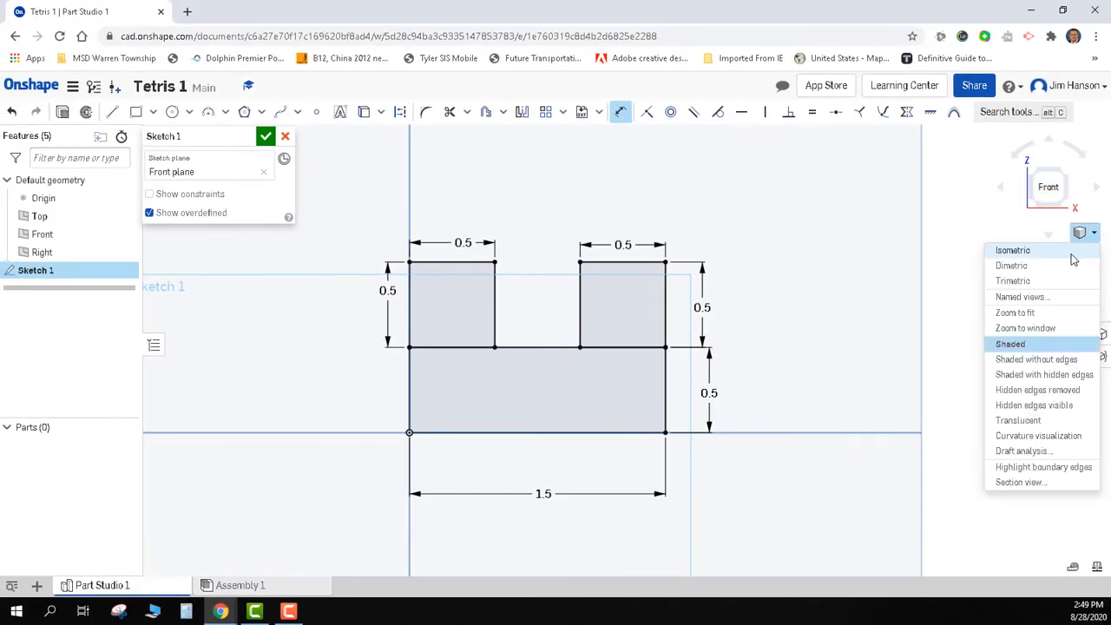
left_click(1069, 251)
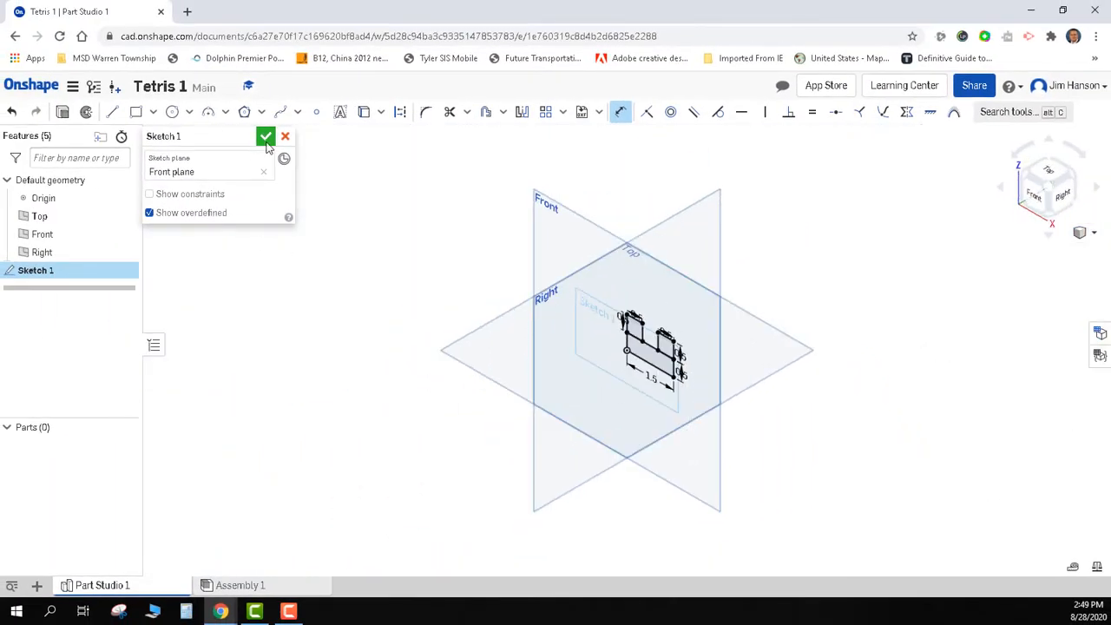
left_click(264, 136)
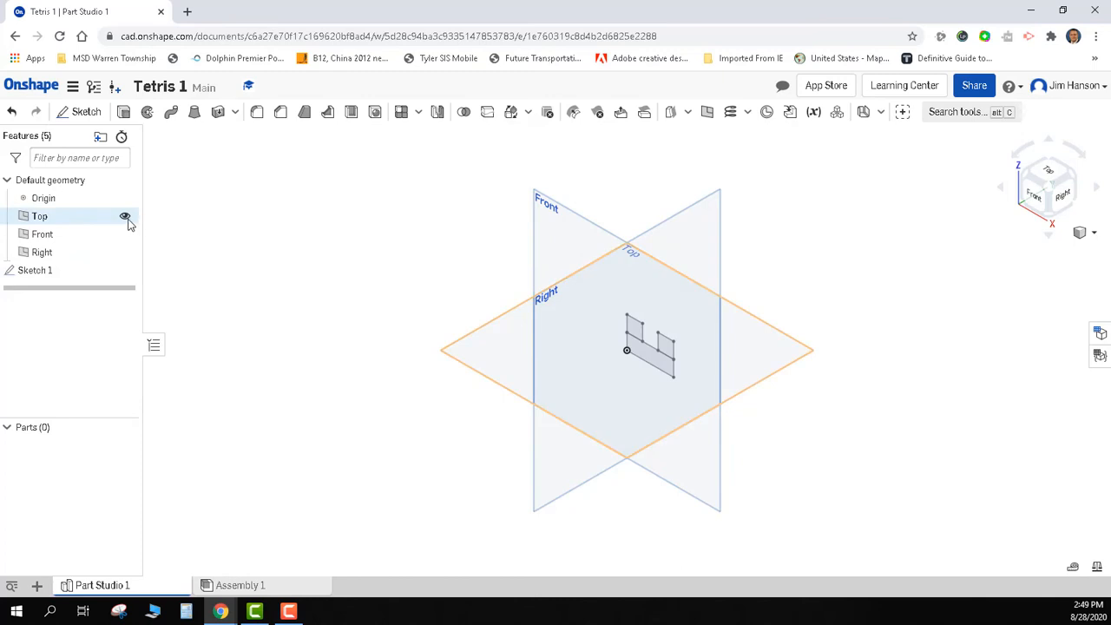
Step: Hide the Top, Front and Right planes so only the sketch and origin are shown
left_click(125, 216)
left_click(125, 234)
left_click(125, 252)
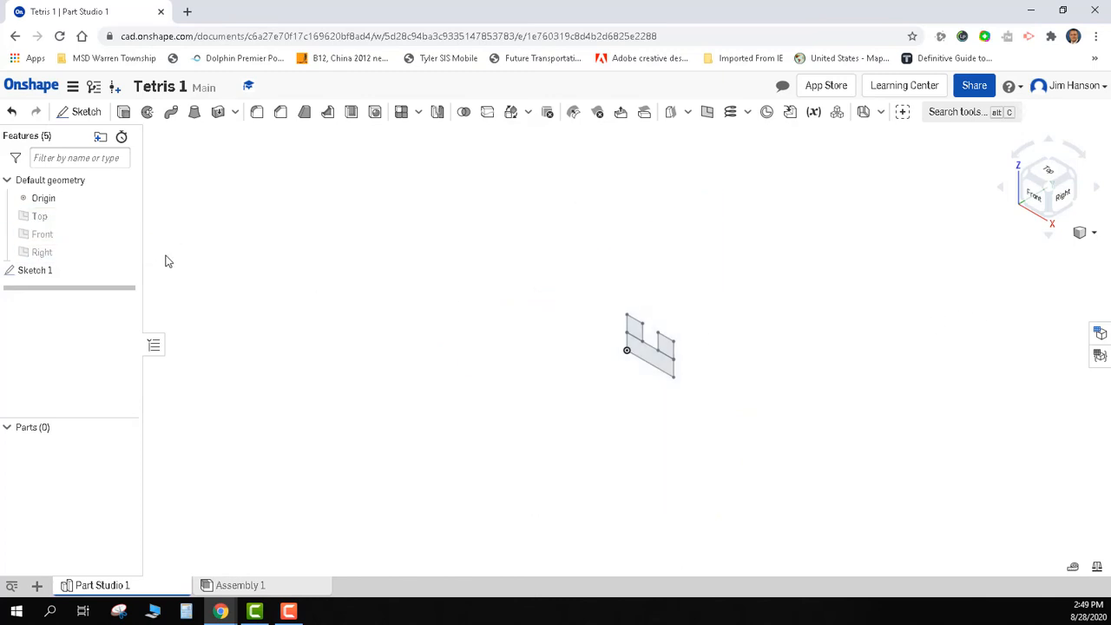
scroll(686, 324, "up", 3)
scroll(686, 324, "up", 3)
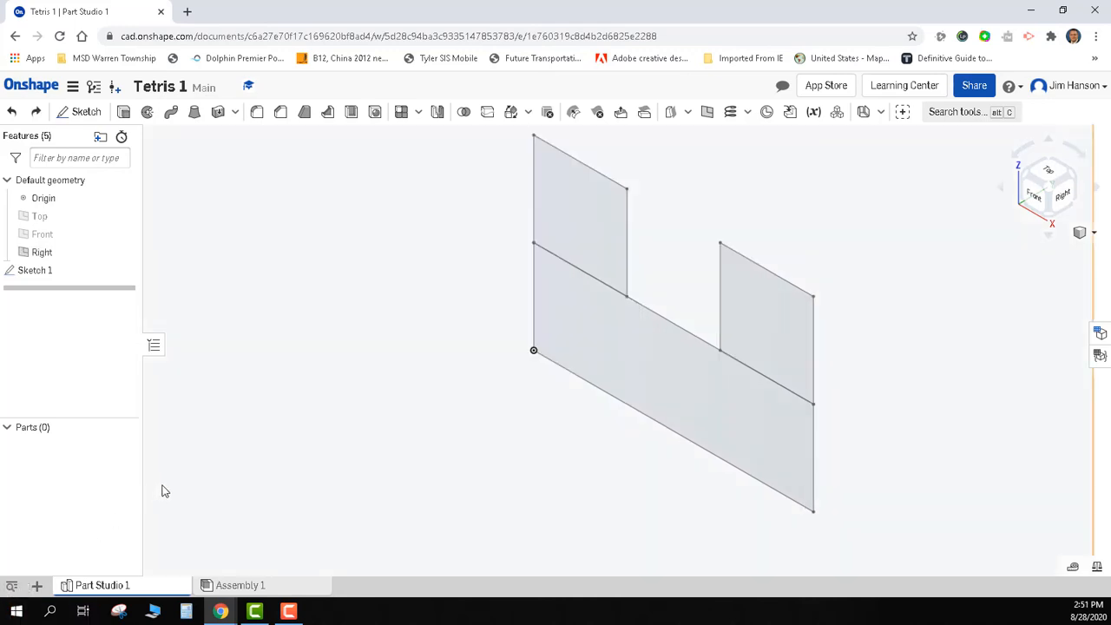
Step: Extrude all regions of the U-shaped sketch as a new solid with a blind depth of 0.5 in
left_click(124, 119)
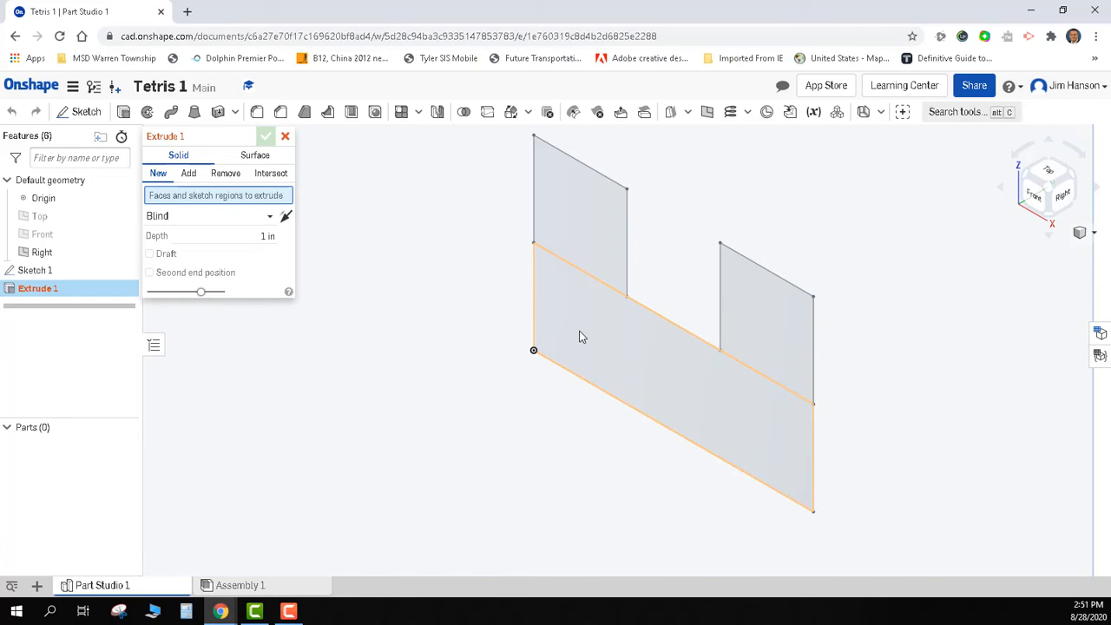
left_click(35, 271)
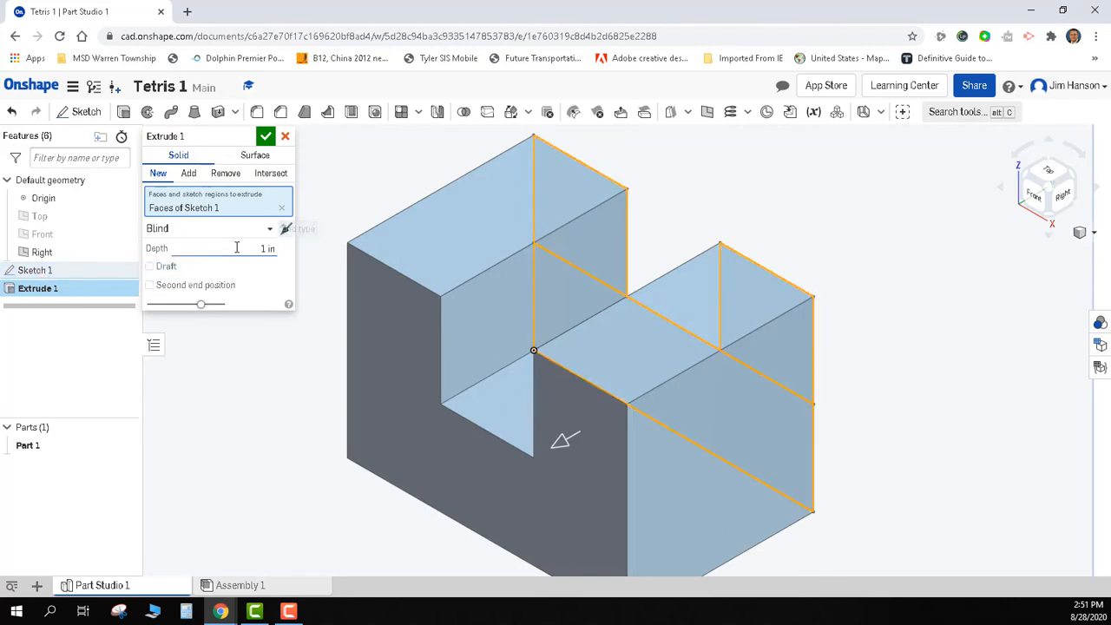
left_click(269, 249)
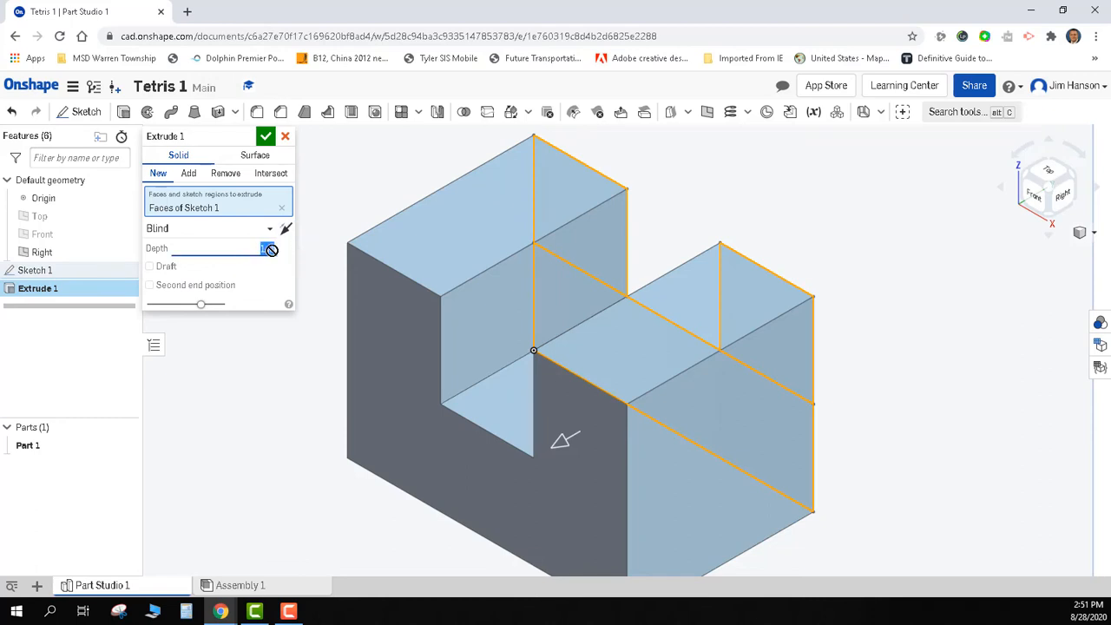
key("BackSpace")
type("5")
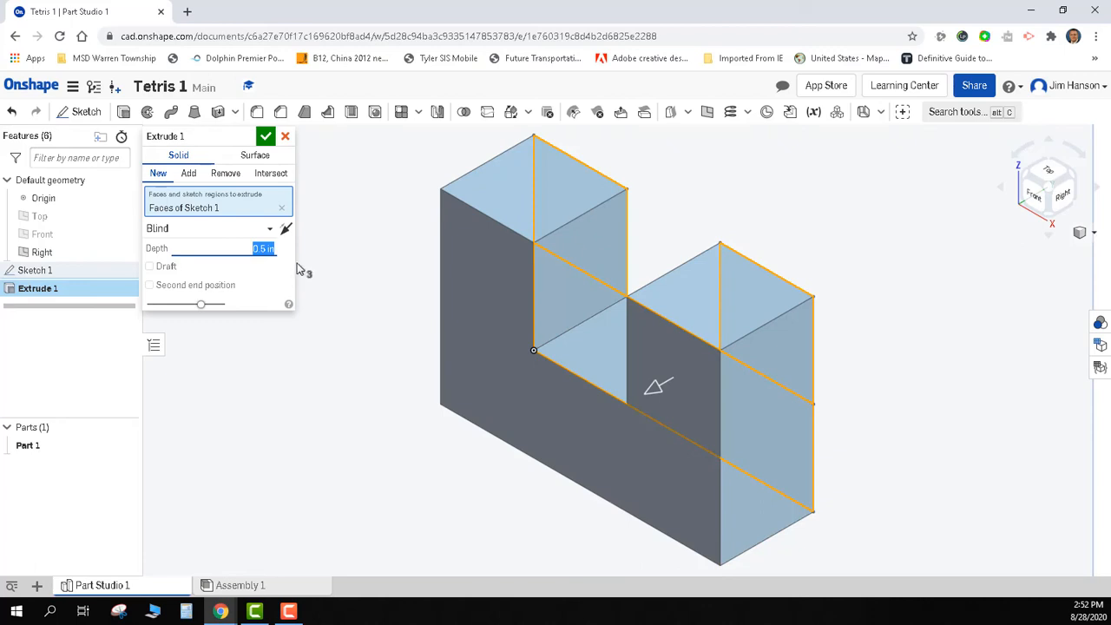
left_click(266, 139)
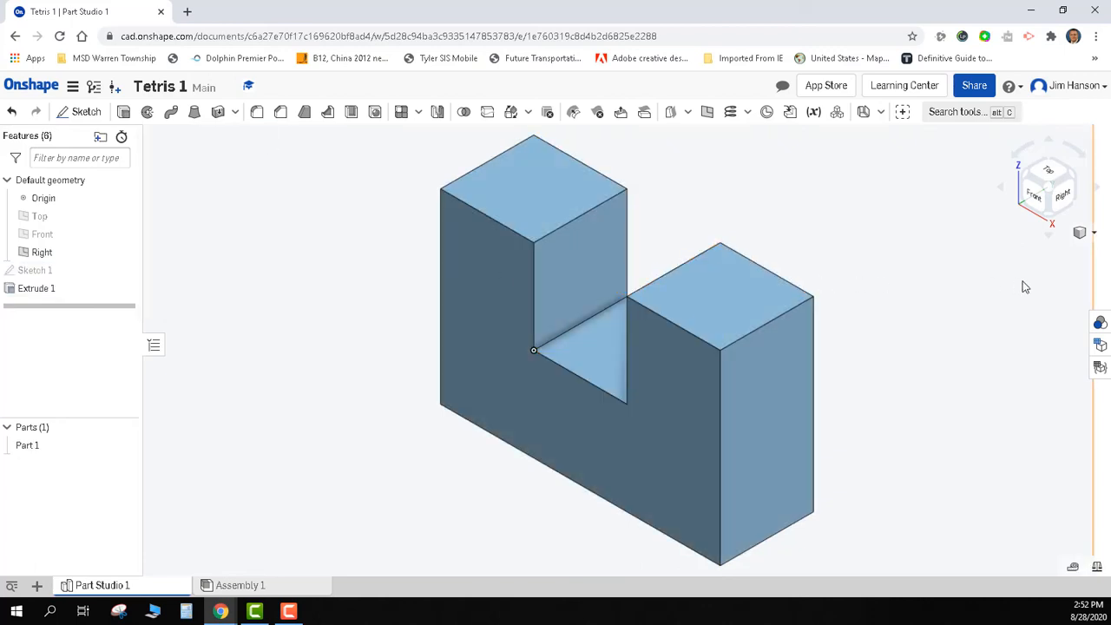
Step: Change the appearance of the extruded U-shaped part to red from the color palette
left_click(1100, 323)
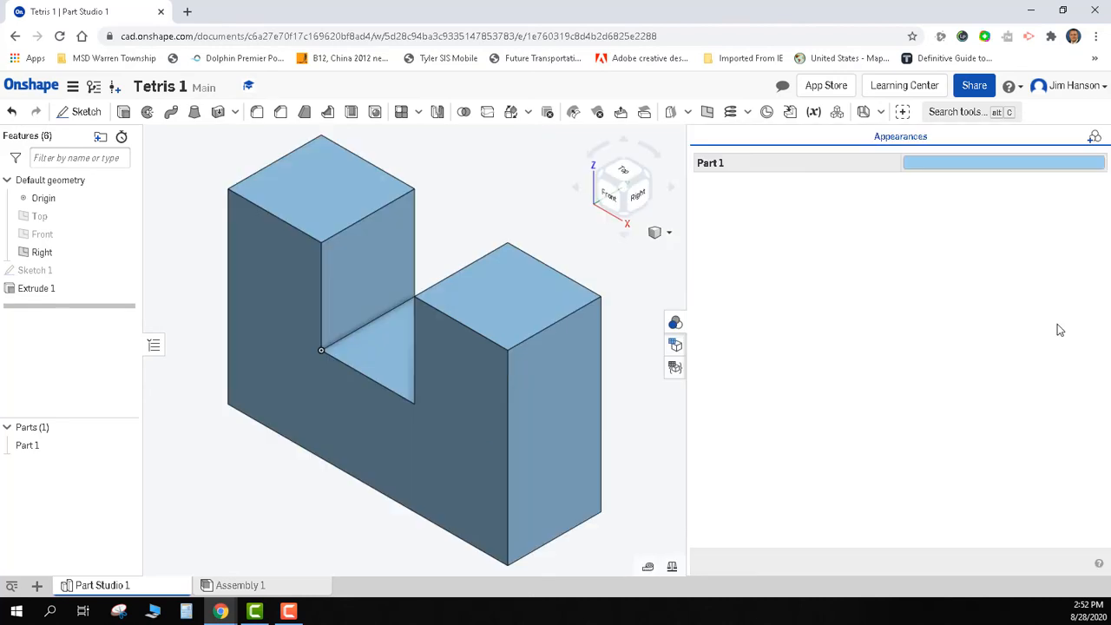
left_click(932, 164)
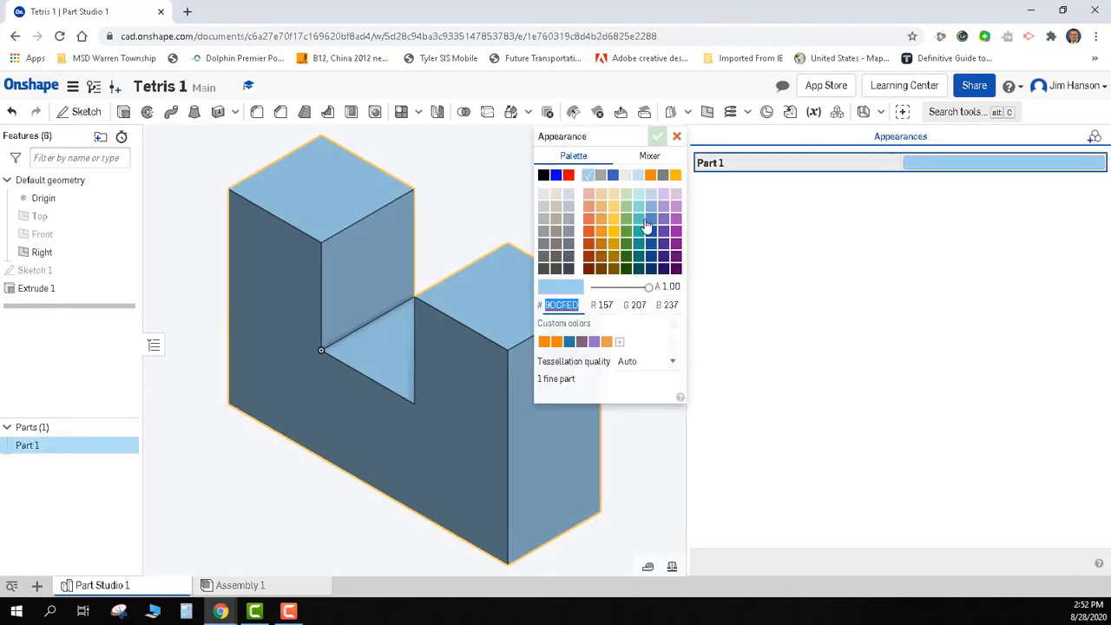
left_click(568, 175)
left_click(657, 139)
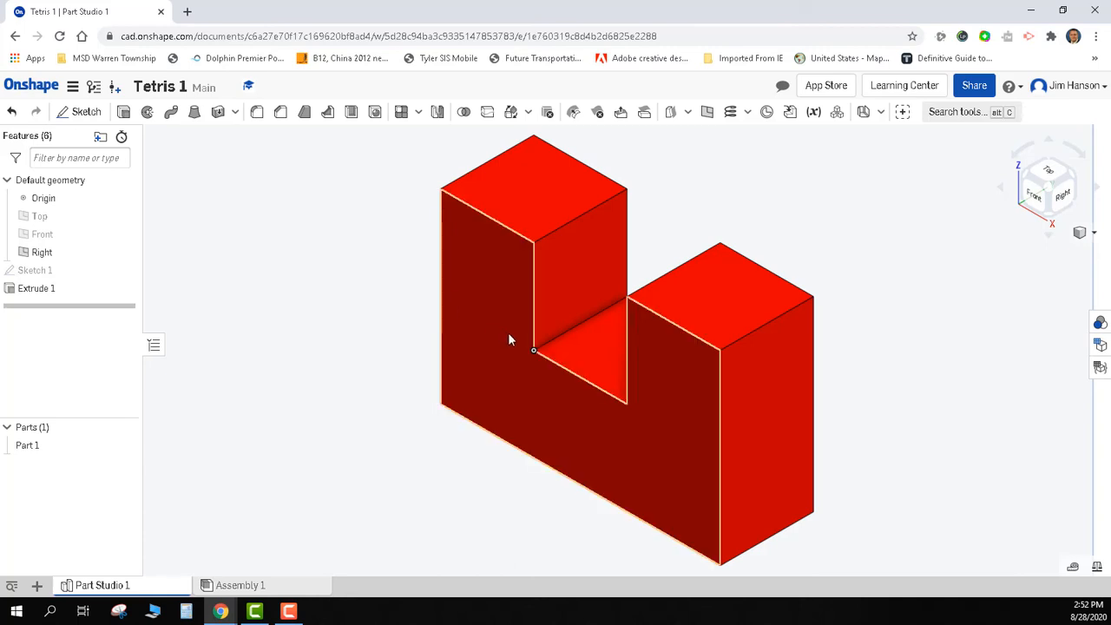
Step: Switch to Calculator, multiply 0.5 × 0.5 × 0.5 and add 0.5 to the product
left_click(186, 611)
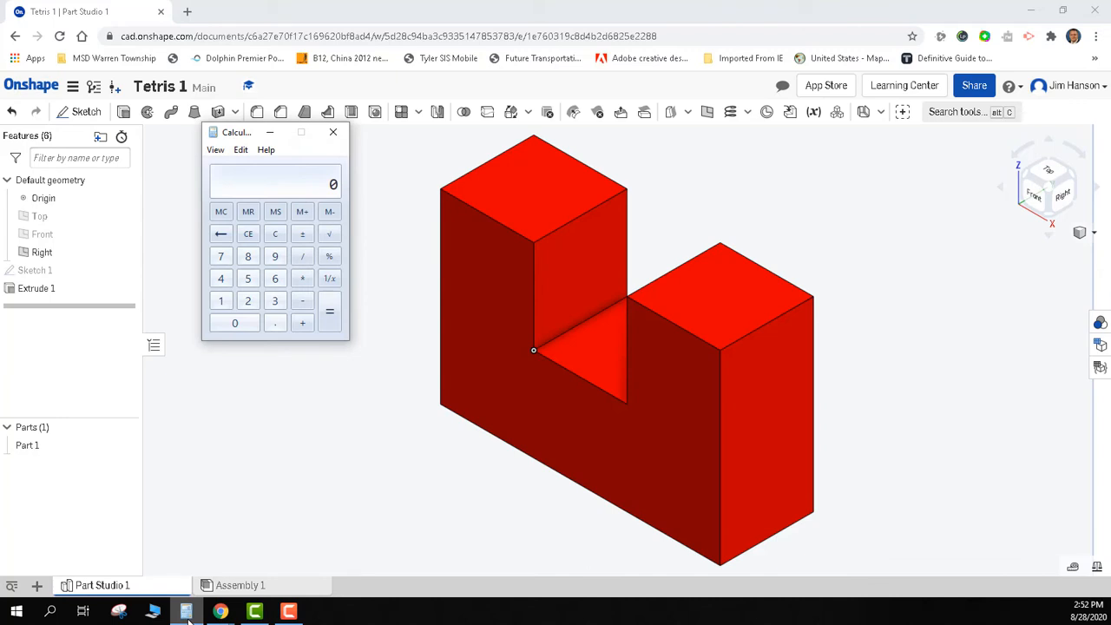
type(".5 * 0.5 * 0.5")
key("Return")
type("+.5")
key("Return")
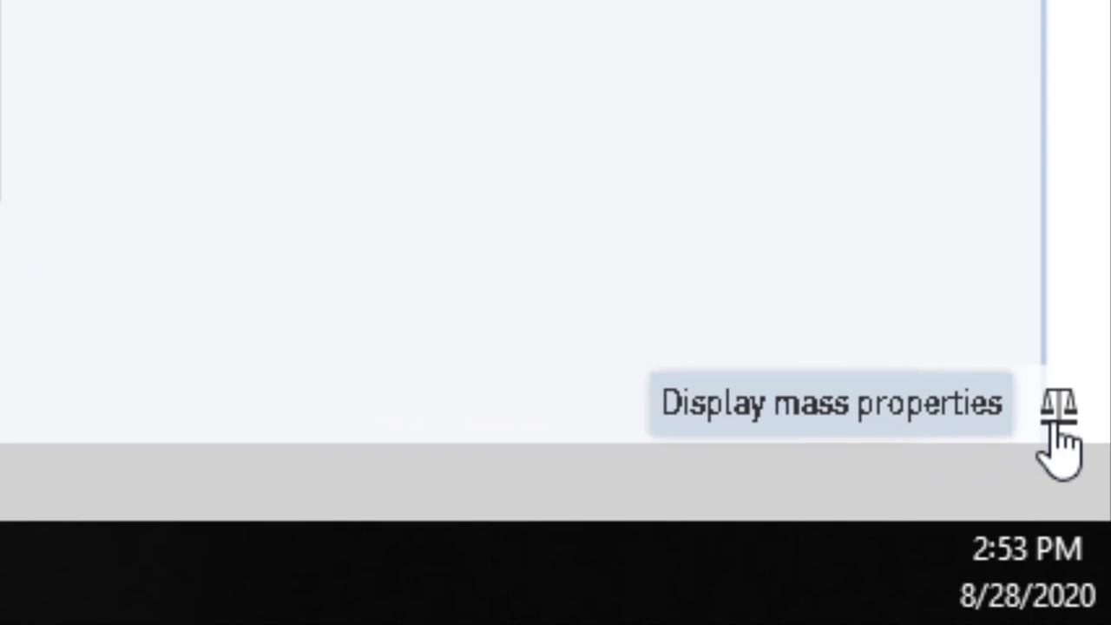
Step: Check the volume and surface area of the red U-shaped part in its mass properties
left_click(1054, 424)
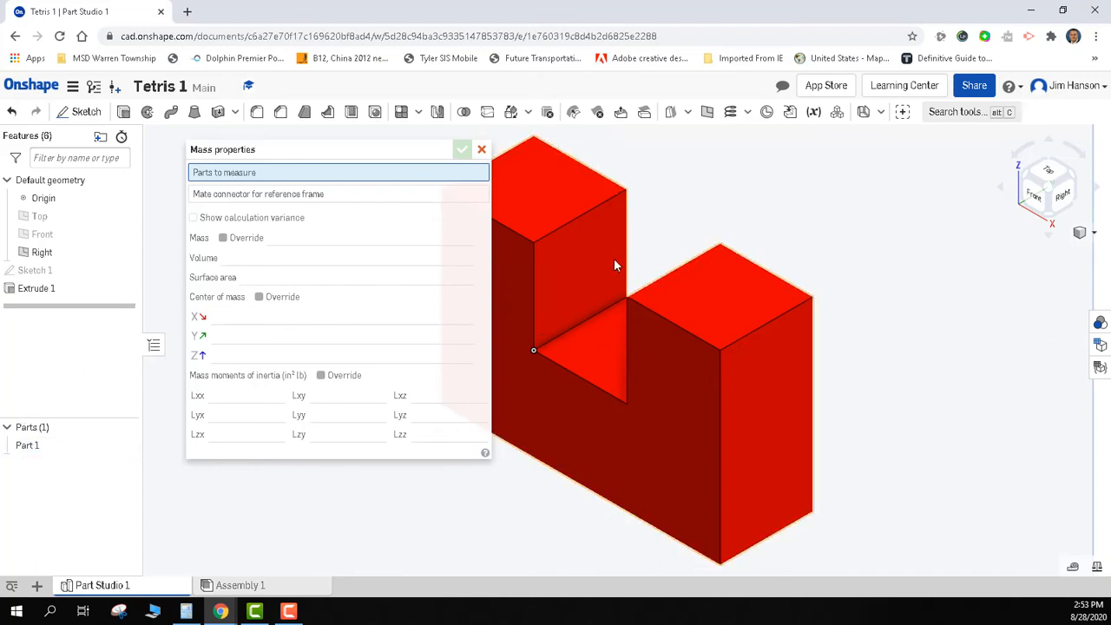
left_click(562, 262)
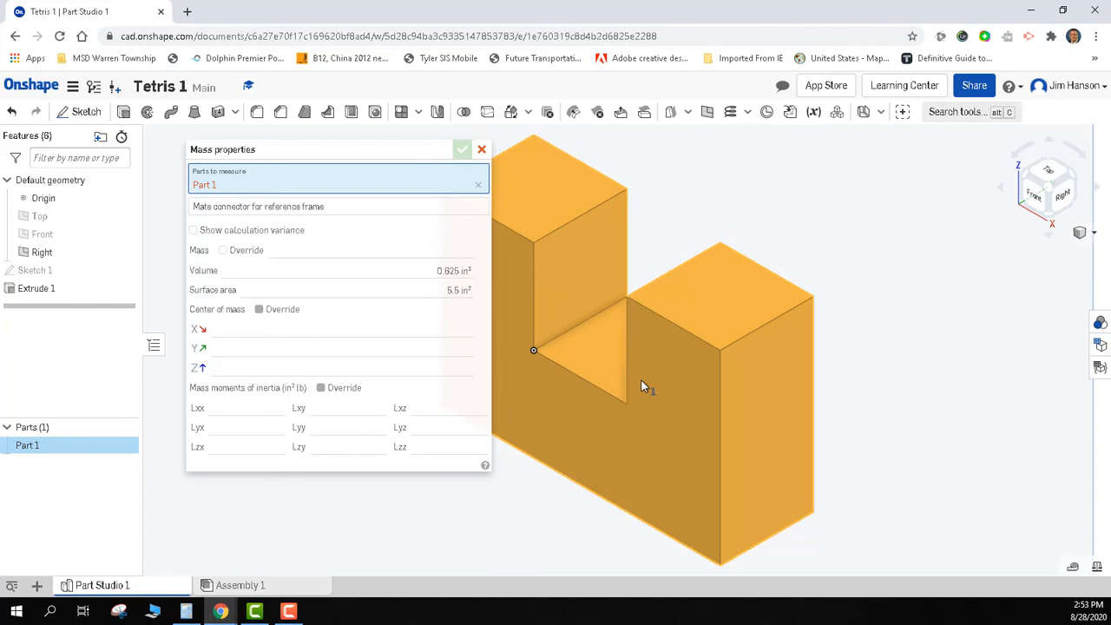
left_click(481, 151)
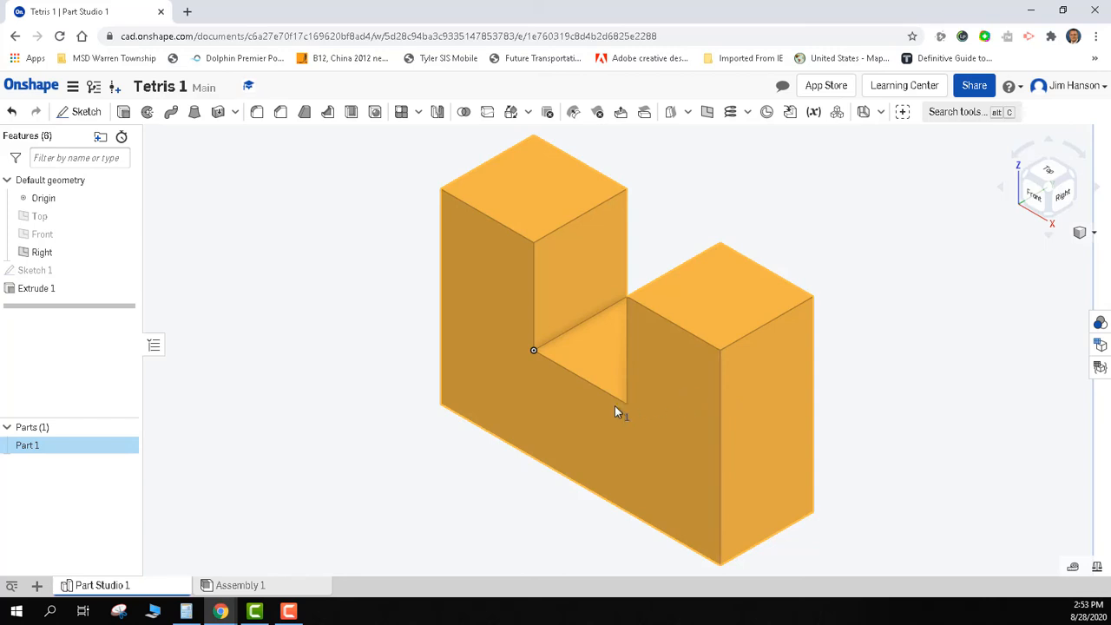
Step: Return to the Tetris folder and create a new document named Tetris 2
left_click(43, 87)
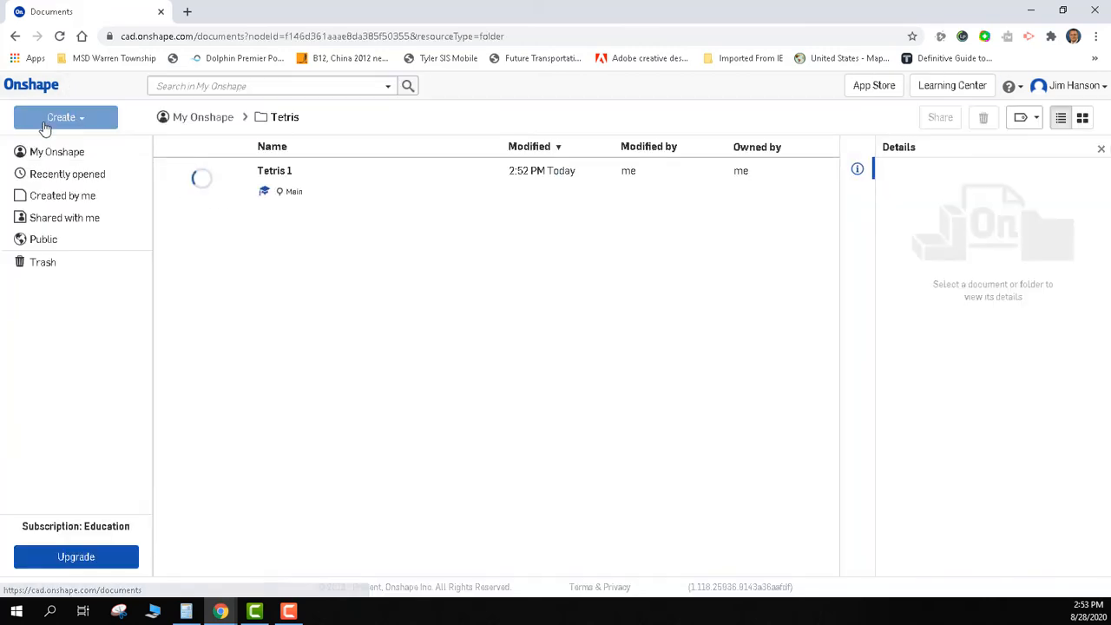
left_click(47, 126)
left_click(63, 148)
type("Tetris ")
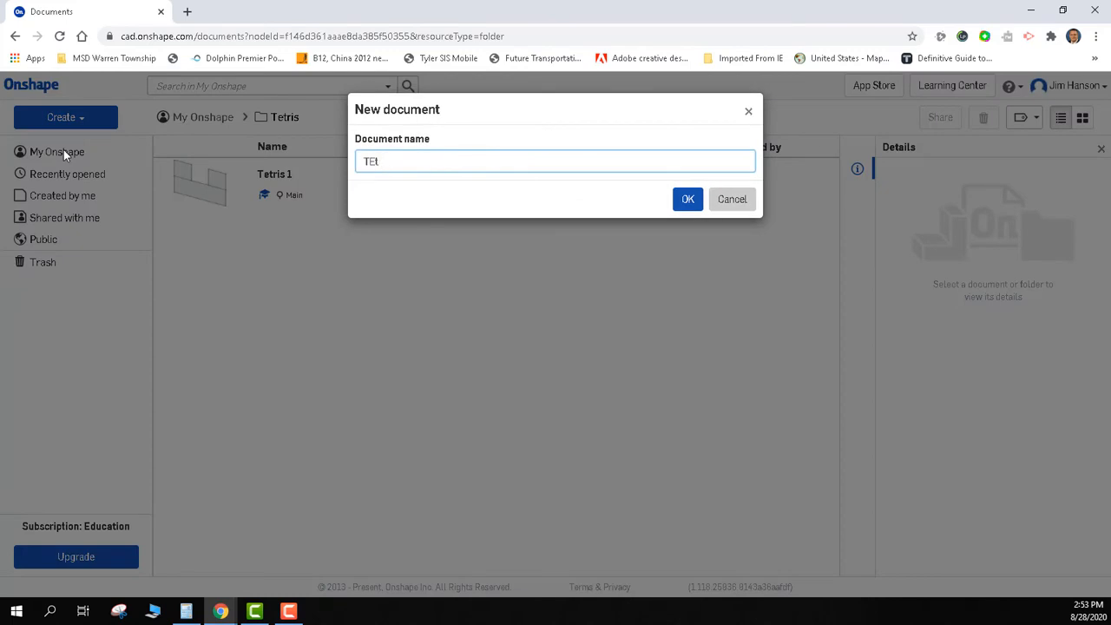
type("2")
key("Return")
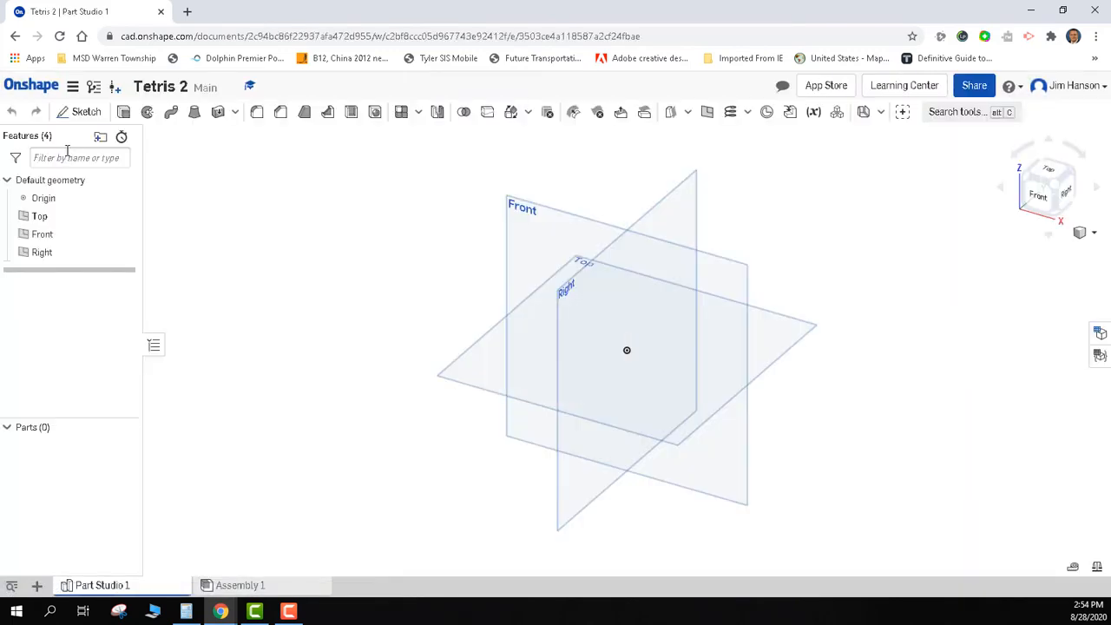
Step: Start a sketch on the Front plane and view it straight from the front
left_click(82, 111)
left_click(538, 228)
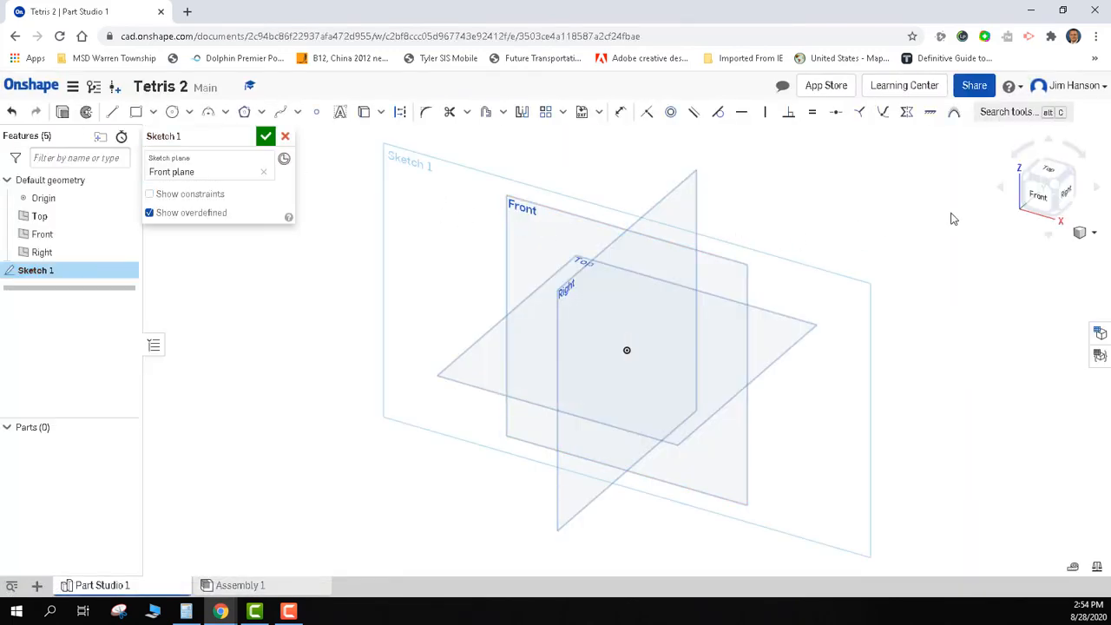
left_click(1034, 203)
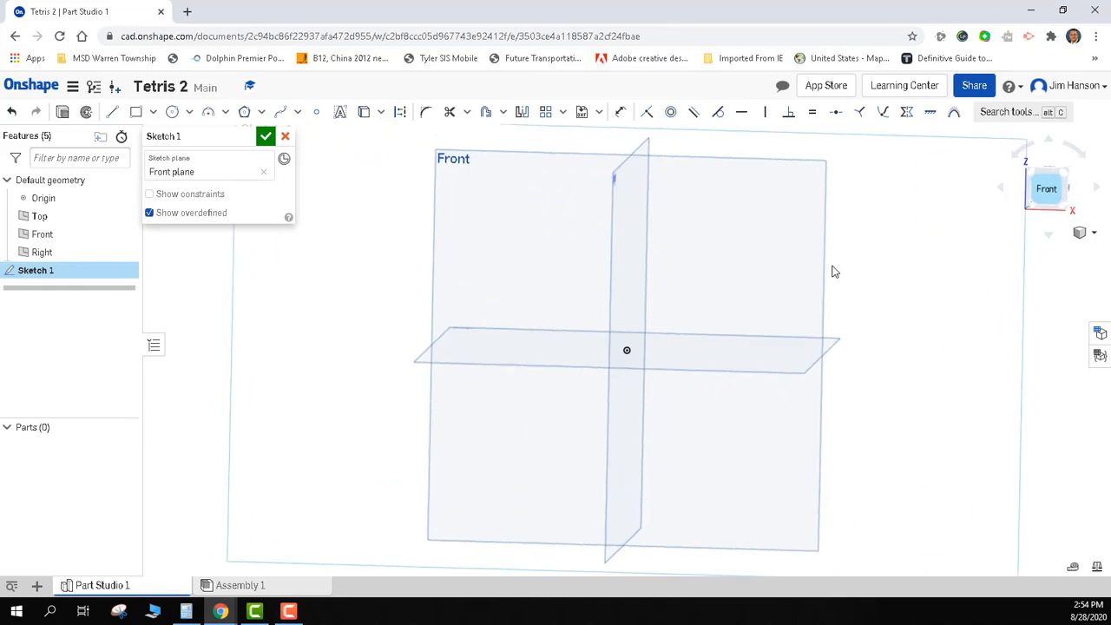
Step: Sketch a corner rectangle starting at the origin, 1.5 in wide and 0.5 in high, as the base block
left_click(136, 112)
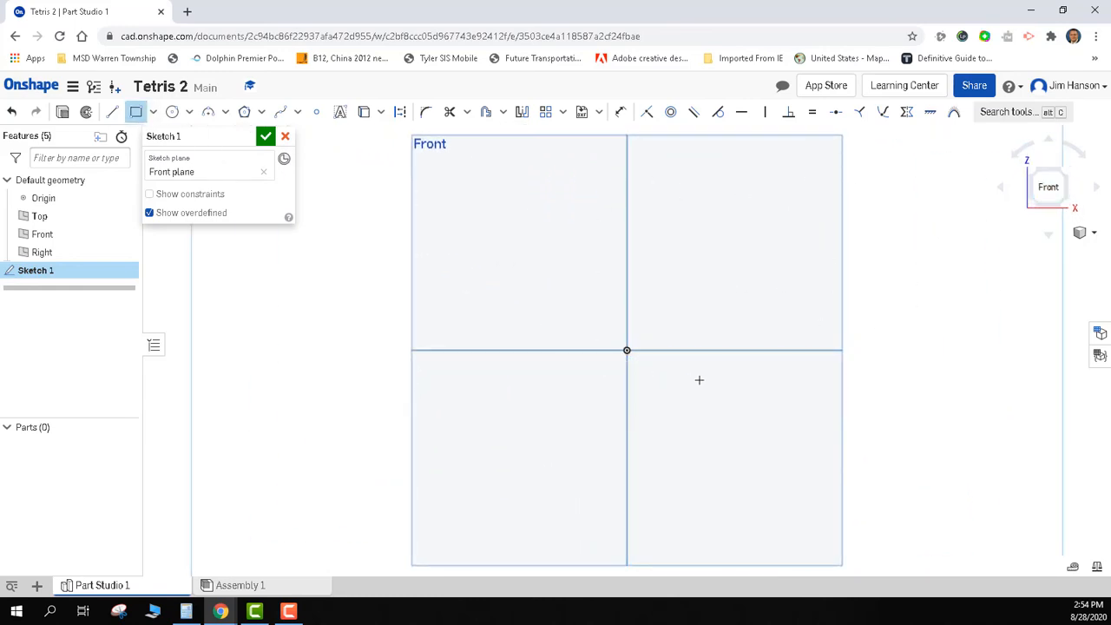
mouse_move(699, 381)
middle_mouse_down()
mouse_move(547, 424)
mouse_move(541, 437)
middle_mouse_up()
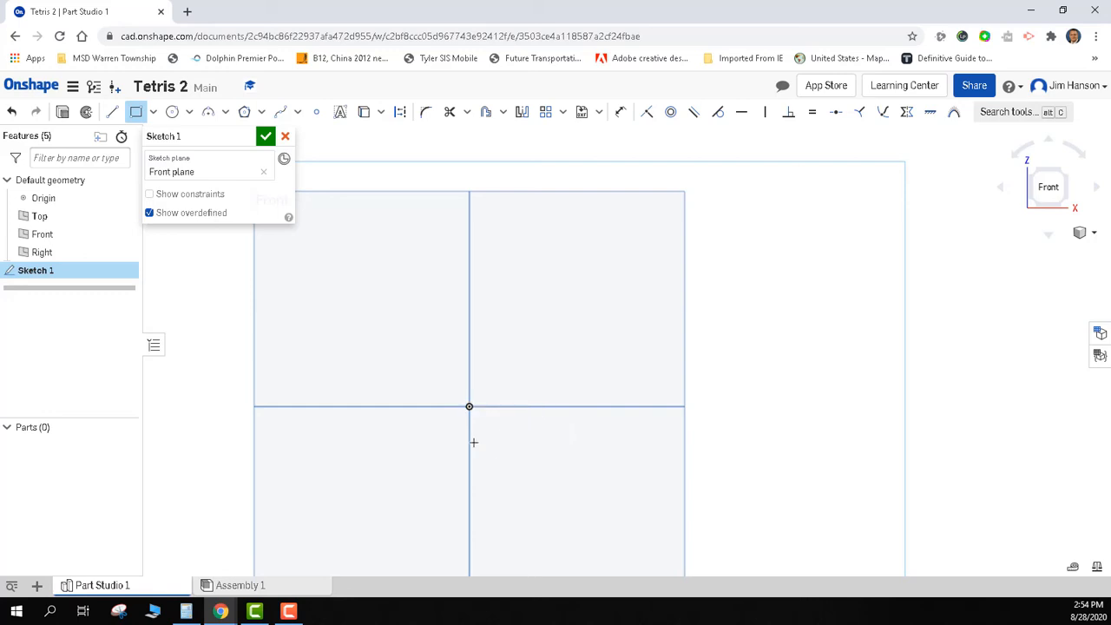
left_click(469, 406)
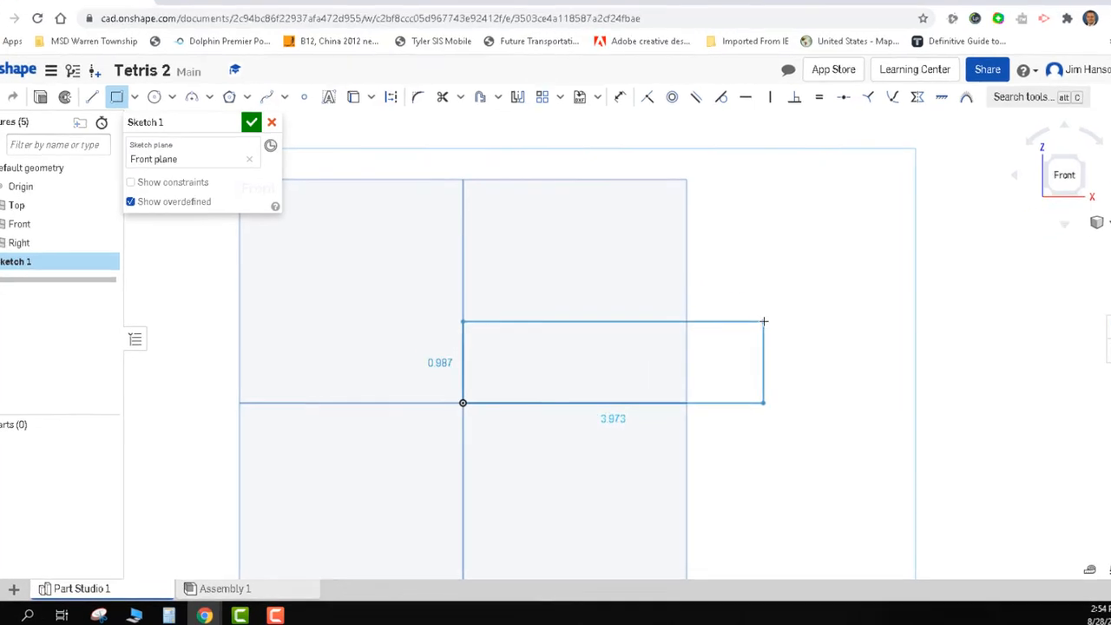
left_click(767, 316)
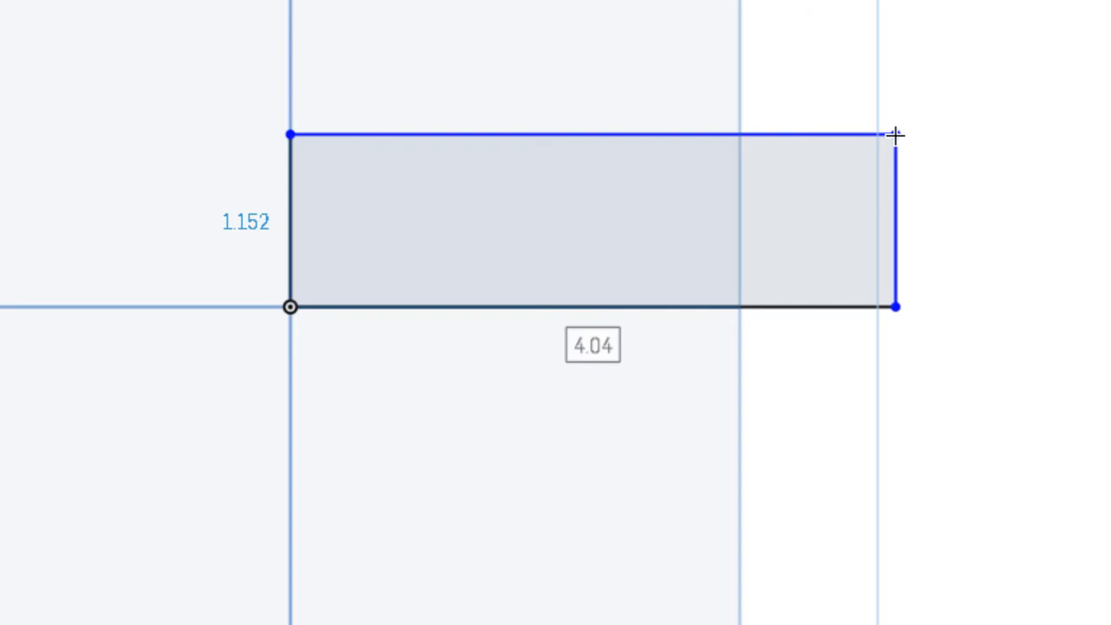
type("1.5")
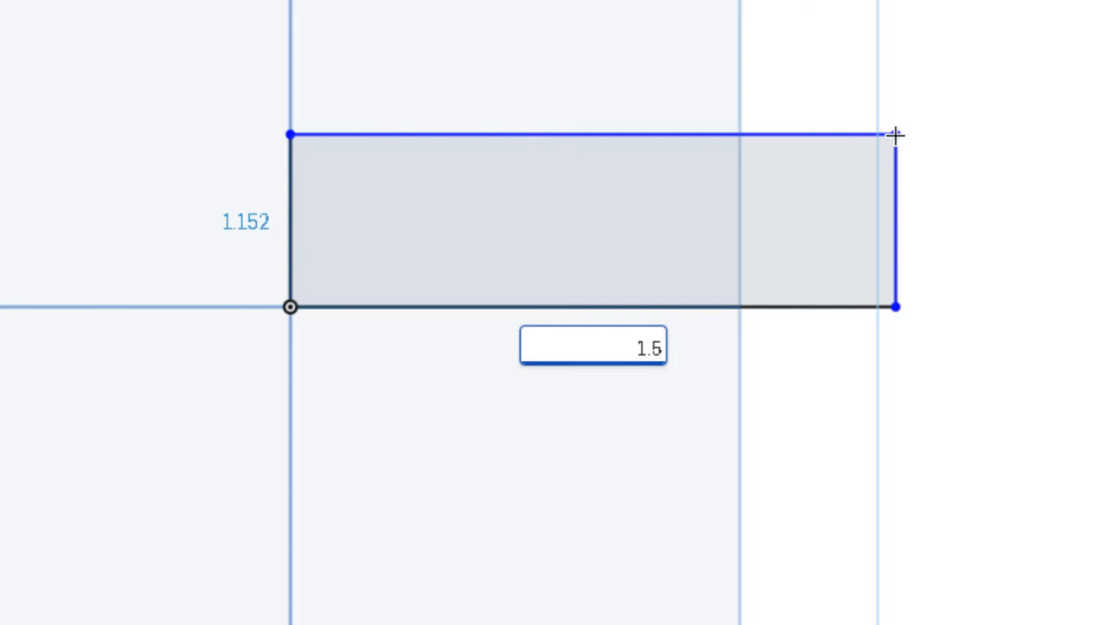
key("Tab")
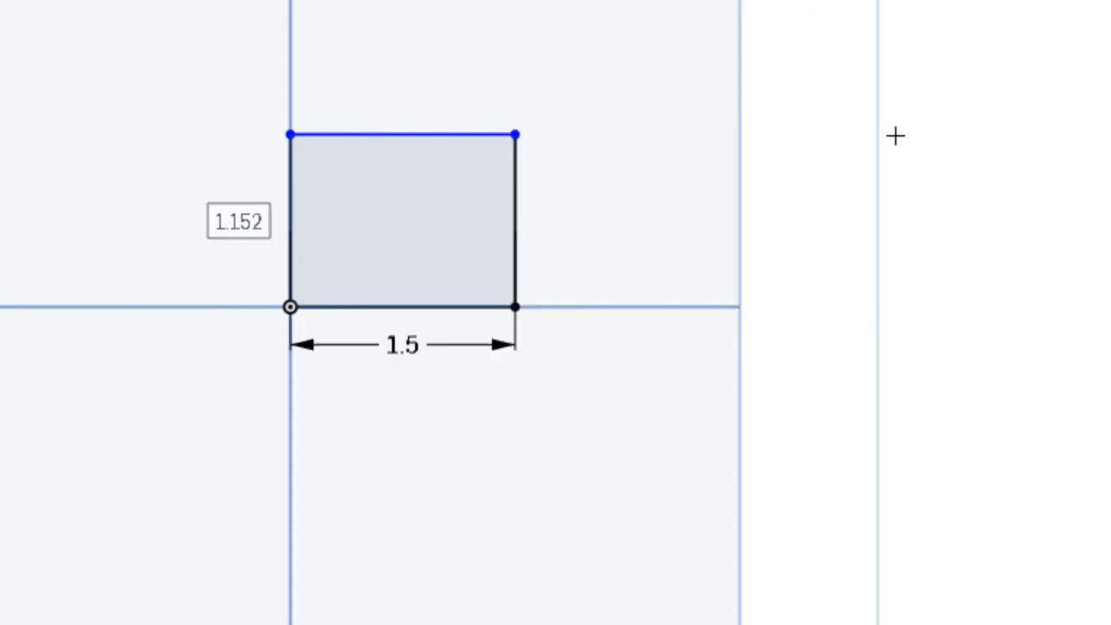
type("0.5")
key("Return")
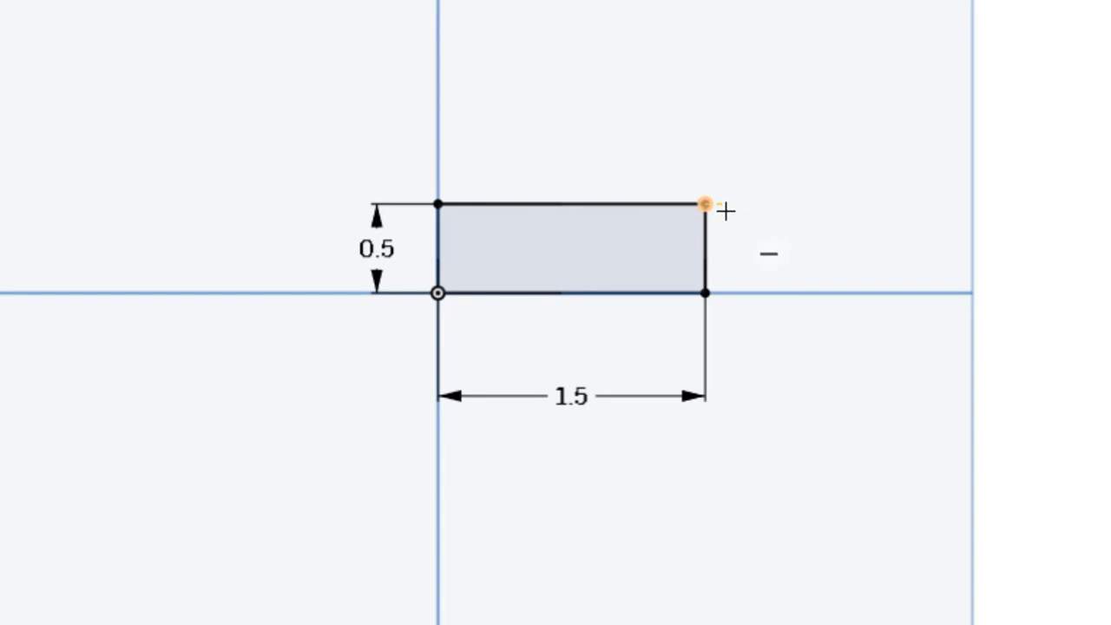
Step: Sketch a 0.5 in by 0.5 in square on top of the base rectangle, starting from its upper right corner
left_click(705, 204)
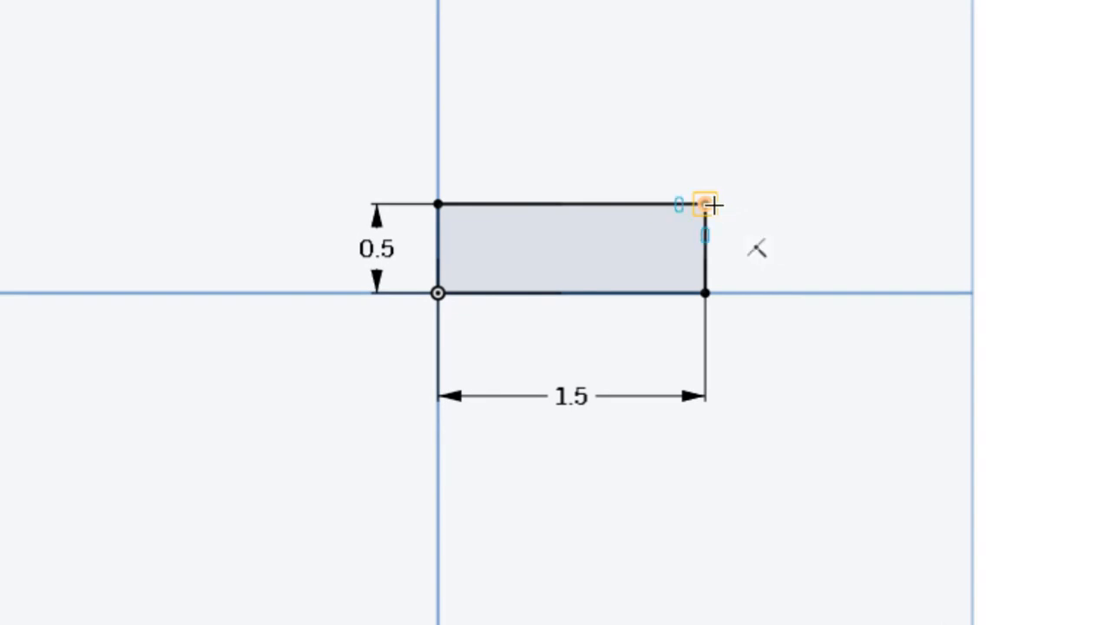
left_click(569, 77)
key("Tab")
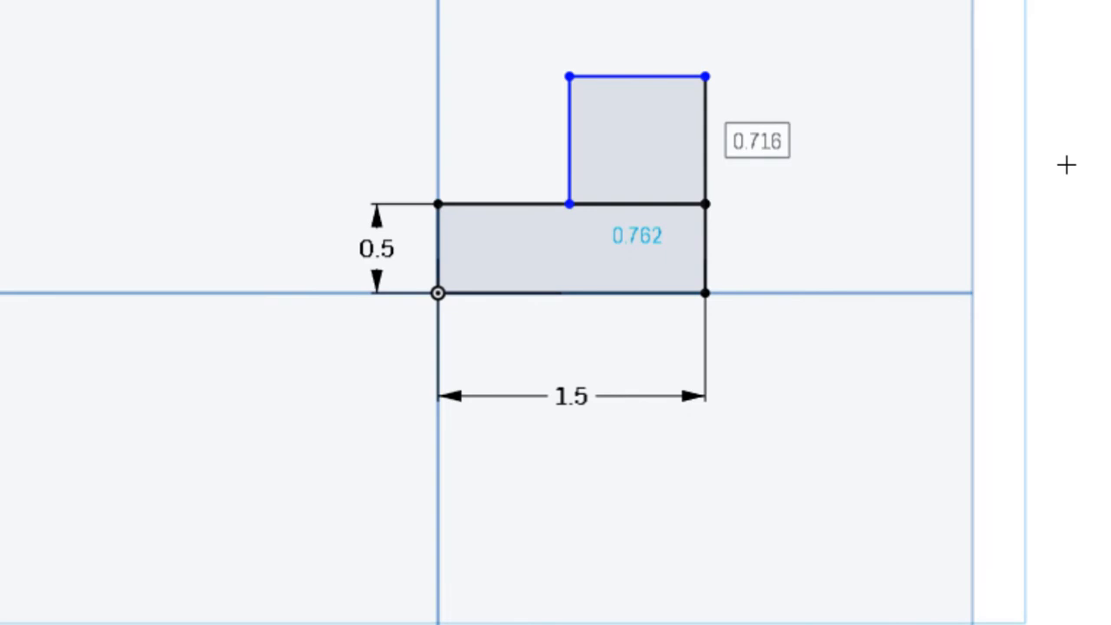
type(".5")
key("Tab")
type(".5")
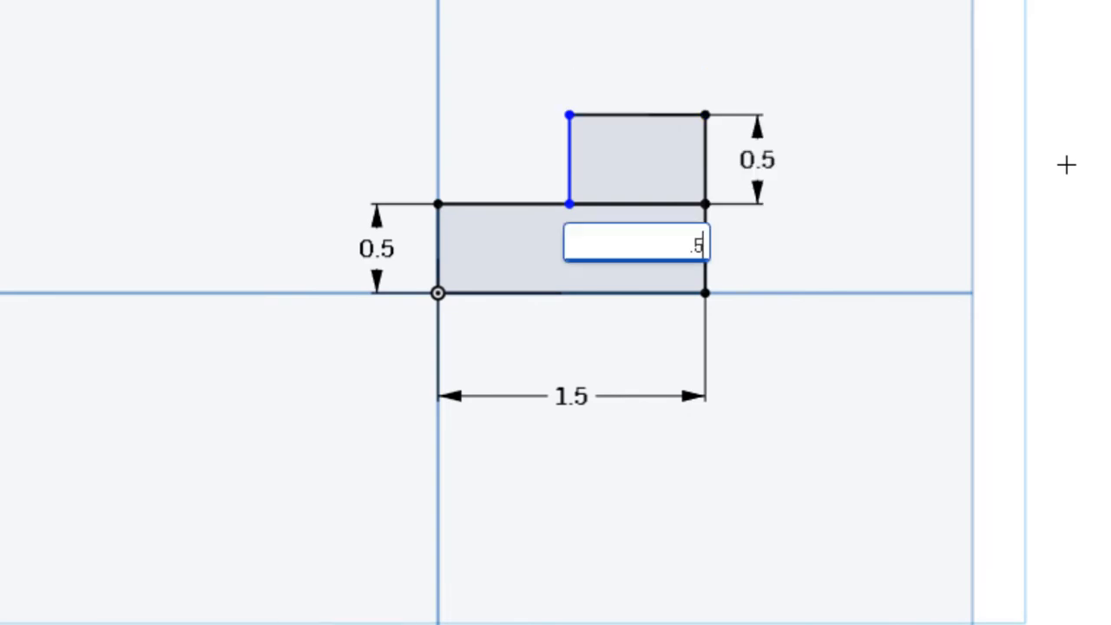
key("Return")
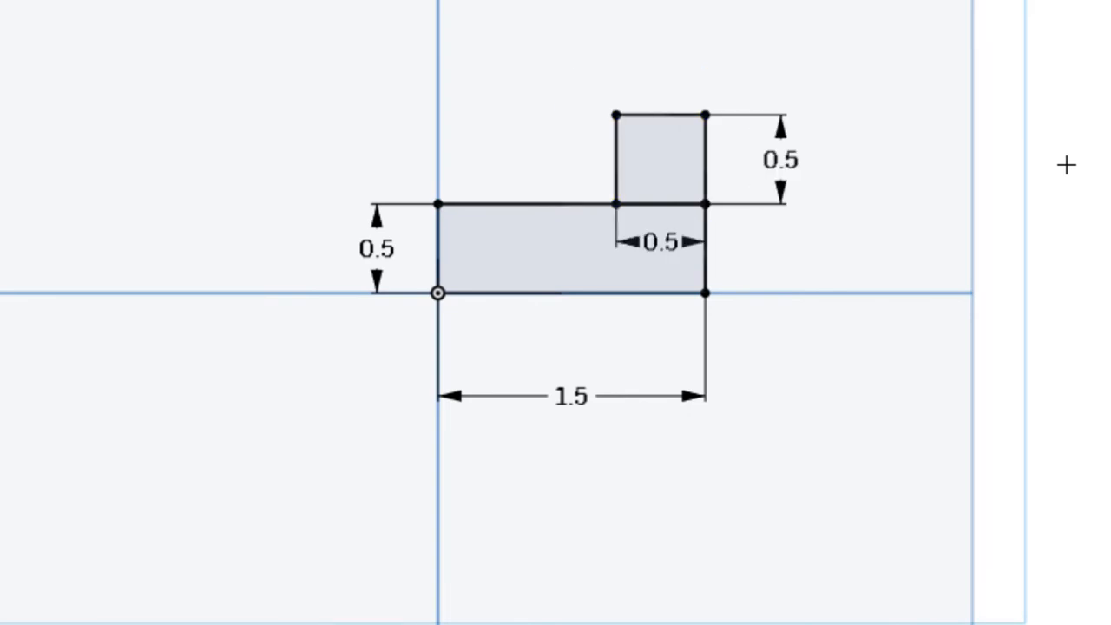
Step: Sketch a 0.5 in by 0.5 in square on top of the base rectangle, starting from its upper left corner
left_click(440, 198)
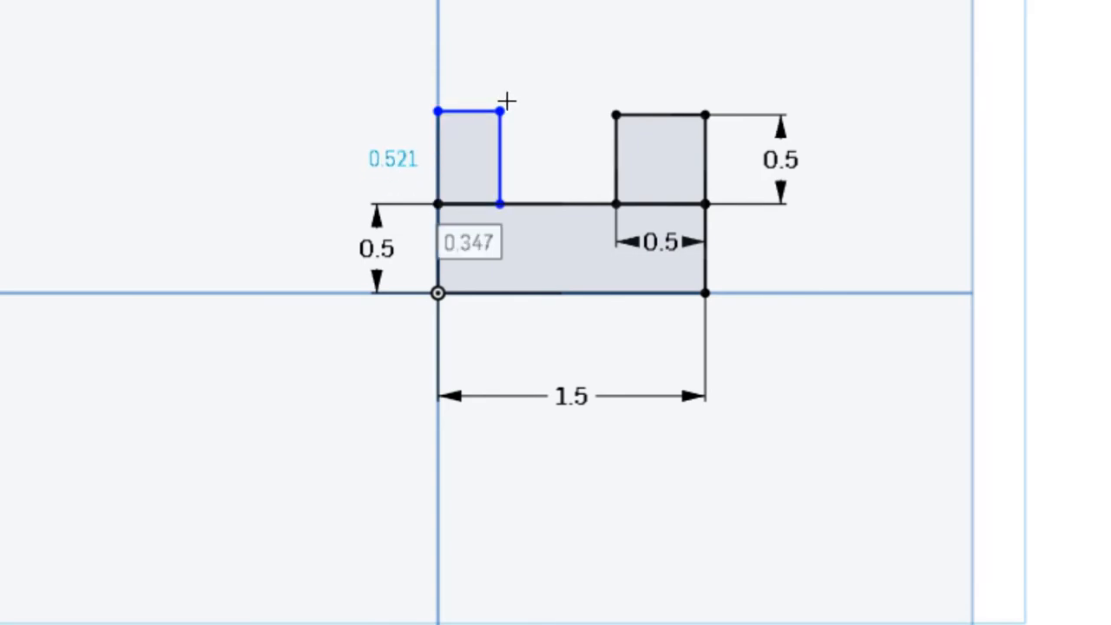
type(".5")
key("Return")
type(".5")
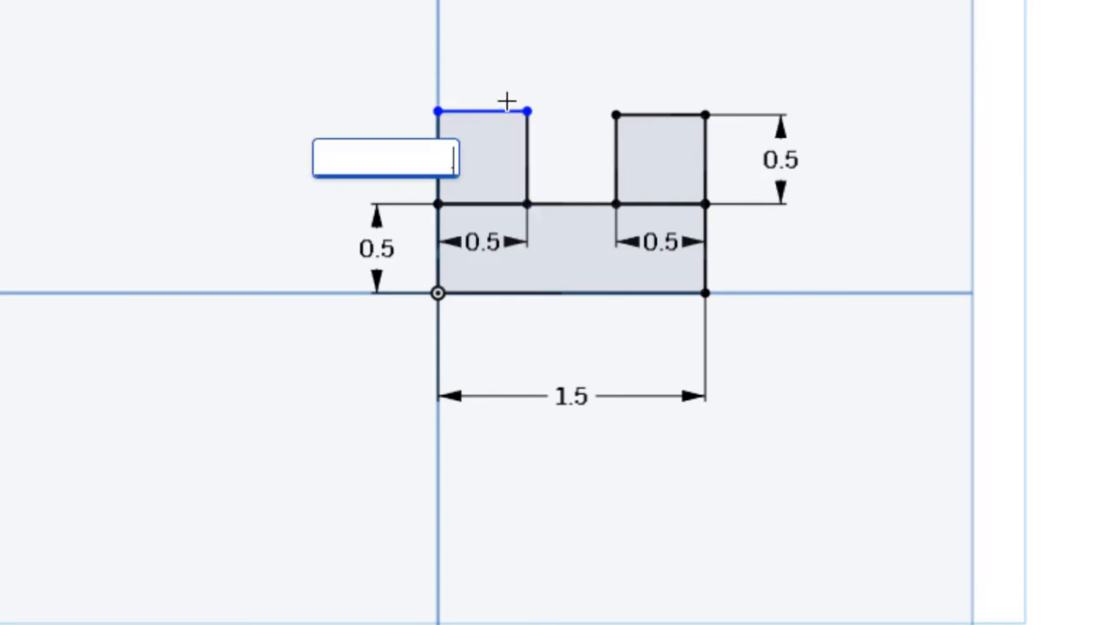
key("Return")
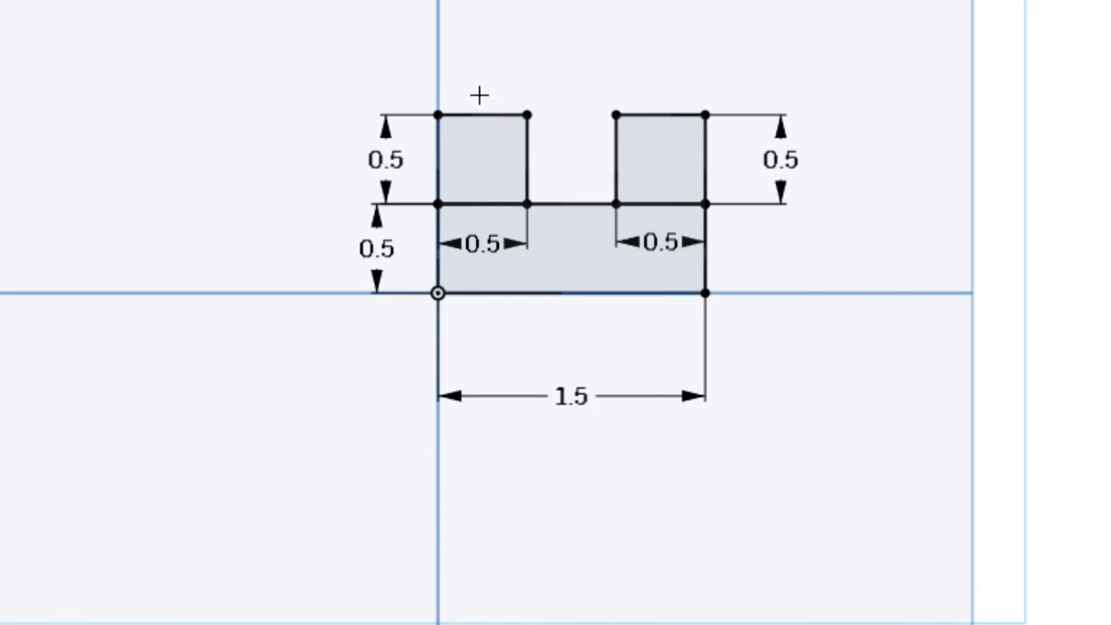
Step: Finish the U-shaped sketch and hide the Top, Front and Right planes
left_click(262, 139)
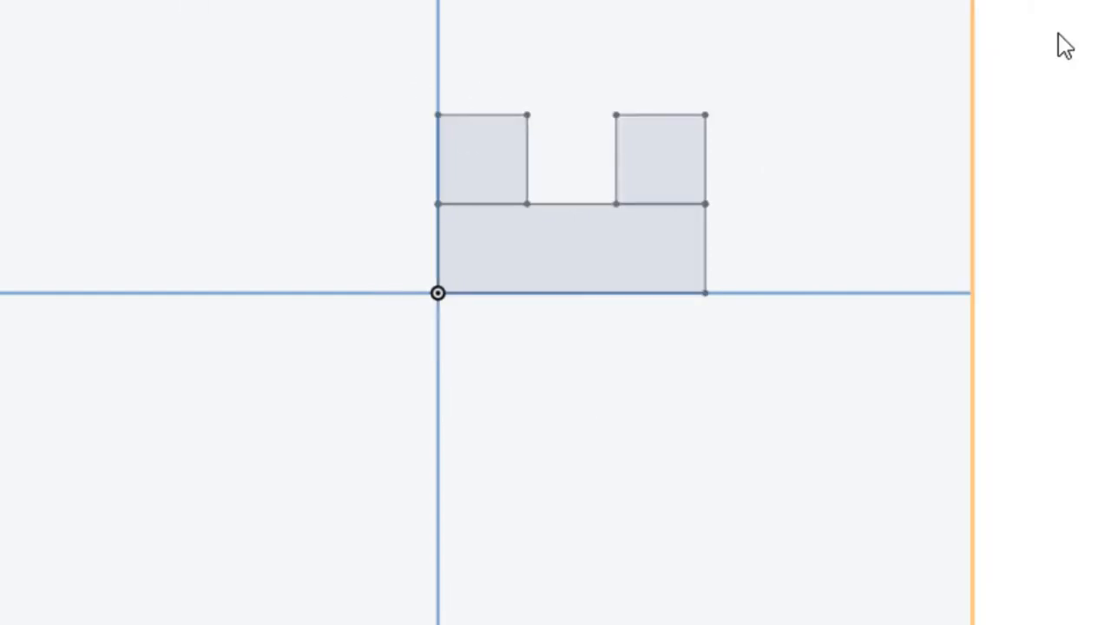
left_click(113, 209)
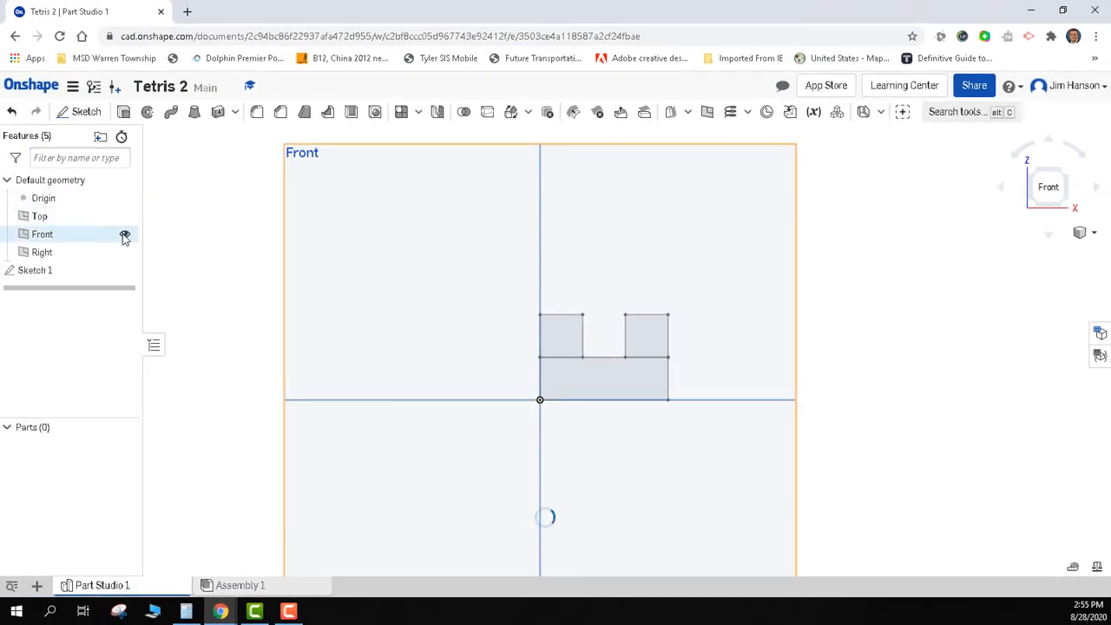
left_click(114, 227)
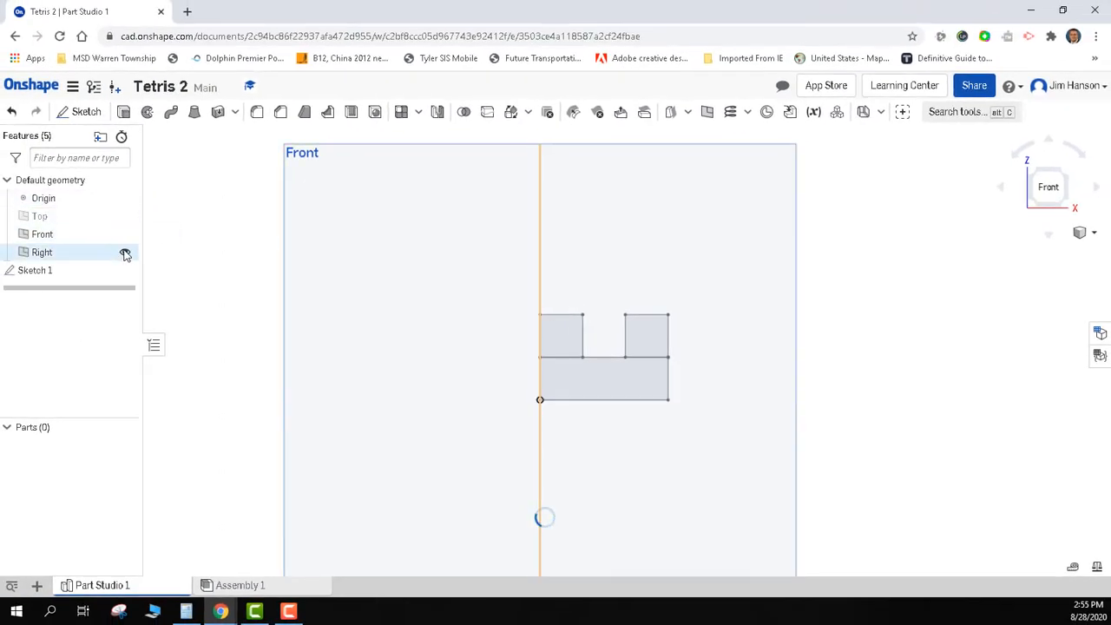
Step: Extrude all regions of the U-shaped sketch as a new solid with a blind depth of 0.5 in
left_click(1092, 232)
left_click(1071, 261)
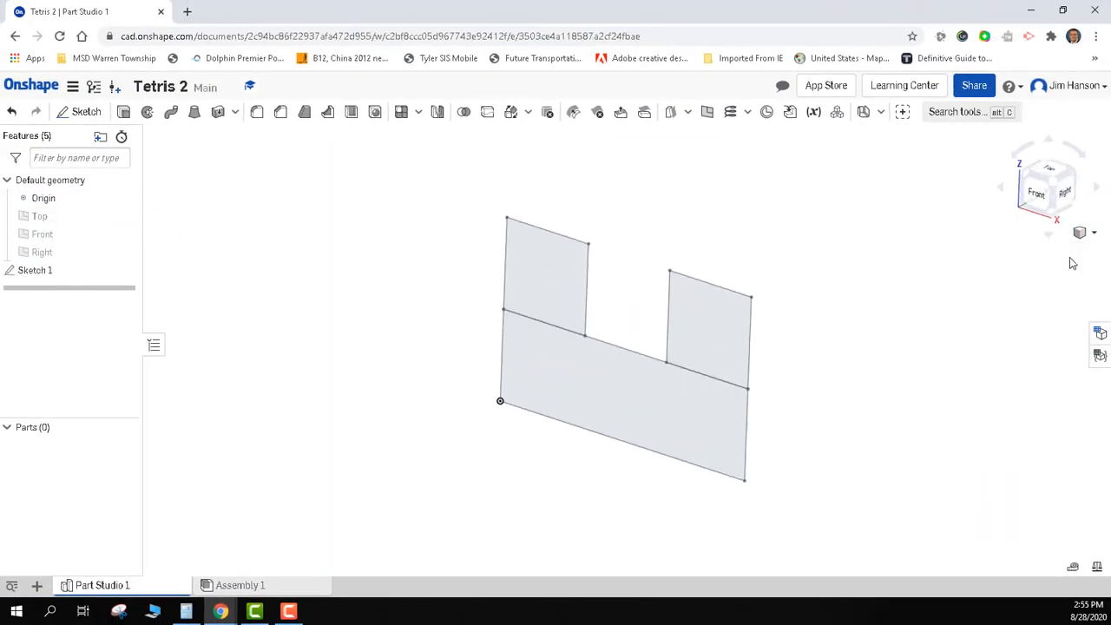
left_click(123, 112)
left_click(33, 270)
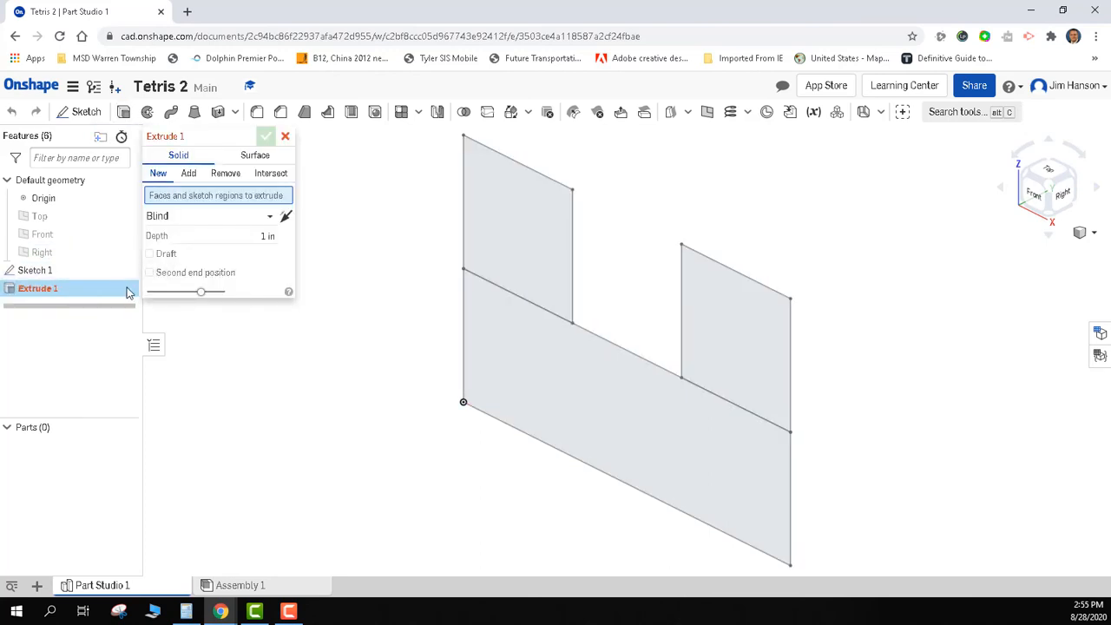
left_click_drag(260, 248, 324, 245)
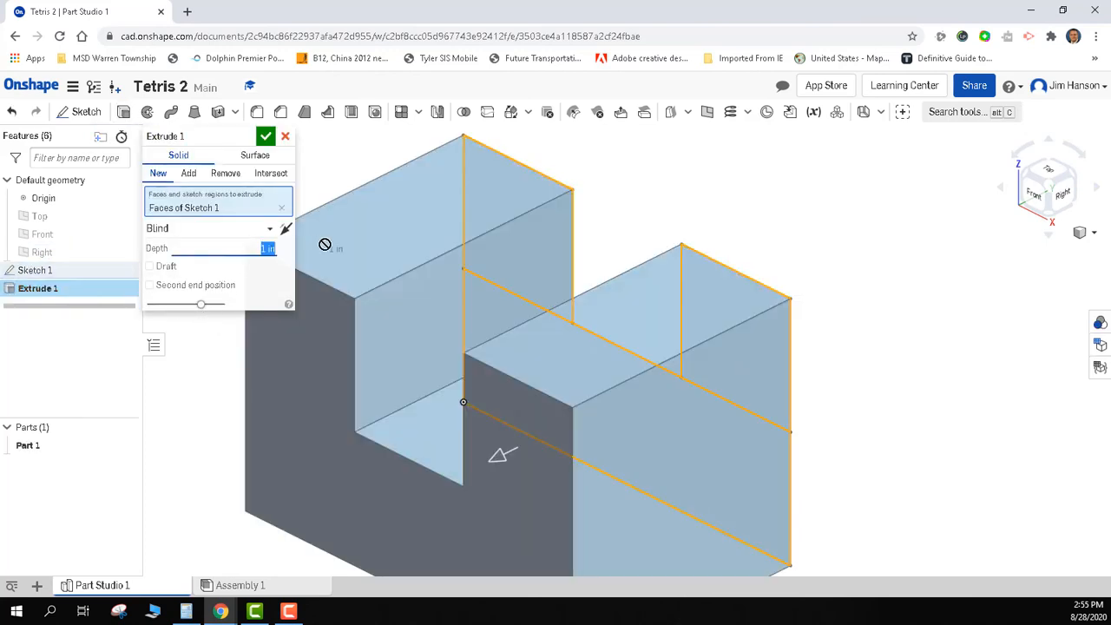
type(".5")
key("Return")
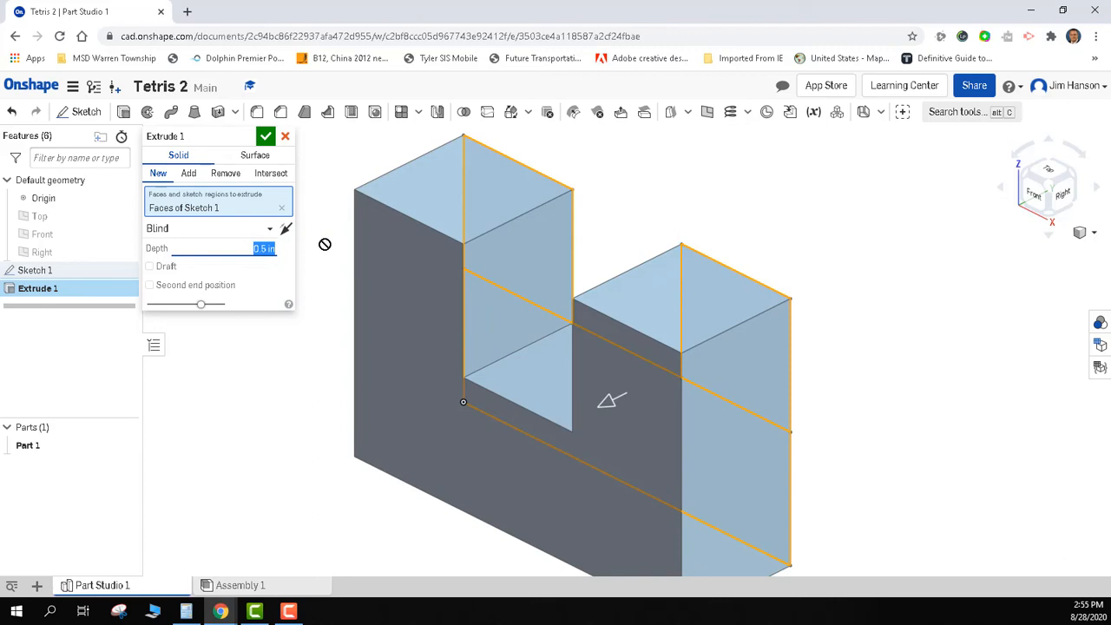
left_click(265, 137)
Step: Check the volume of the extruded part in its mass properties and close the read-out
scroll(974, 455, "up", 1)
scroll(973, 456, "down", 1)
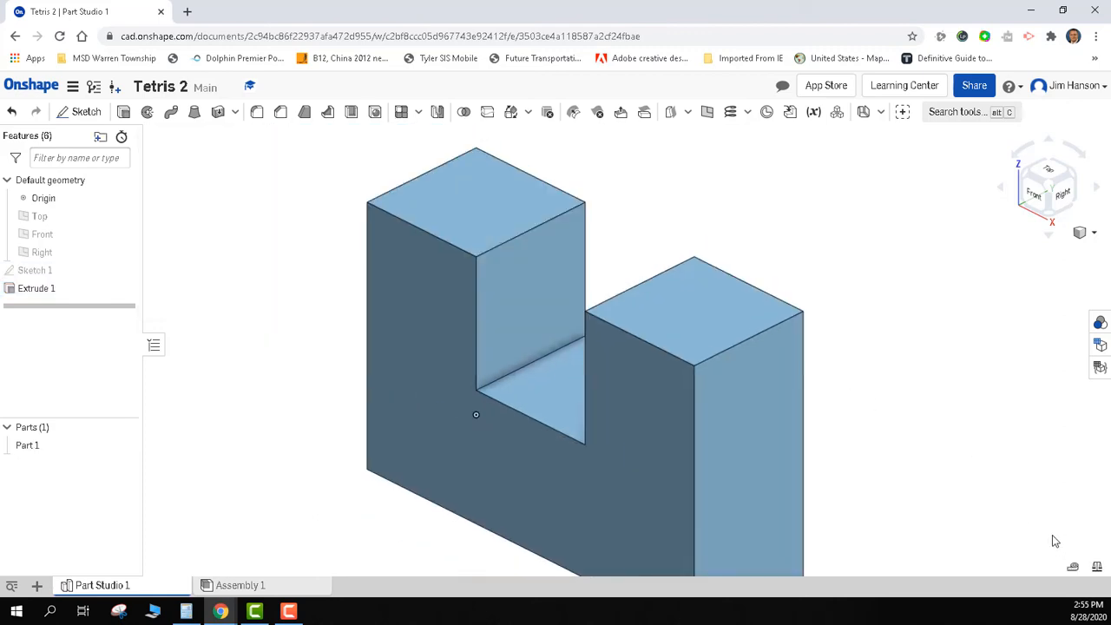
left_click(1097, 566)
scroll(416, 231, "up", 1)
left_click(508, 235)
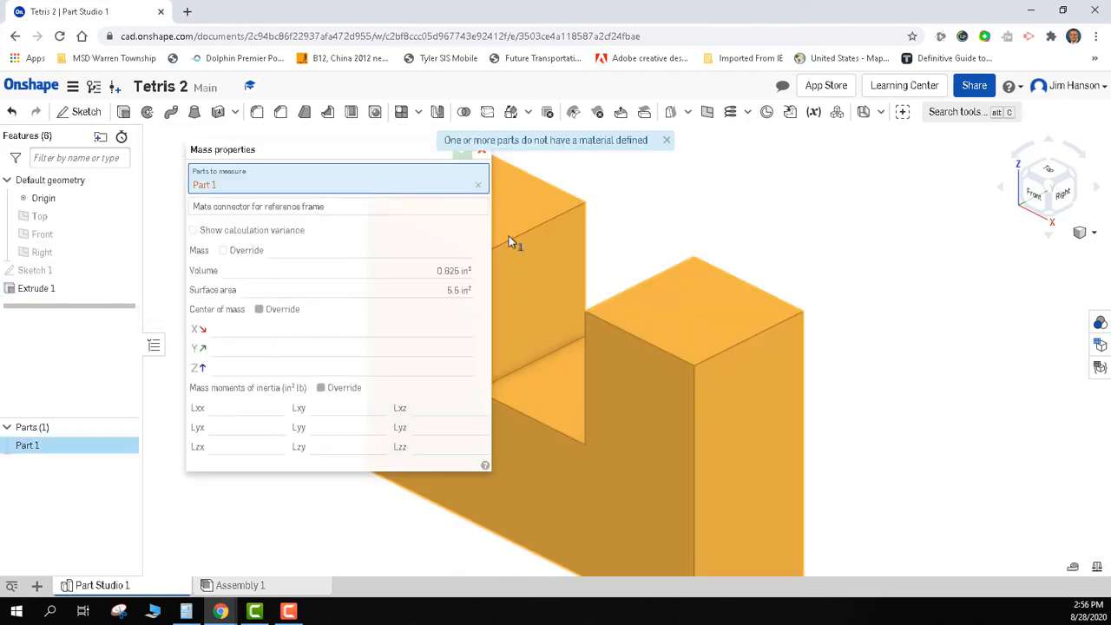
left_click(509, 236)
left_click(543, 257)
mouse_move(463, 276)
left_click(663, 141)
left_click(480, 154)
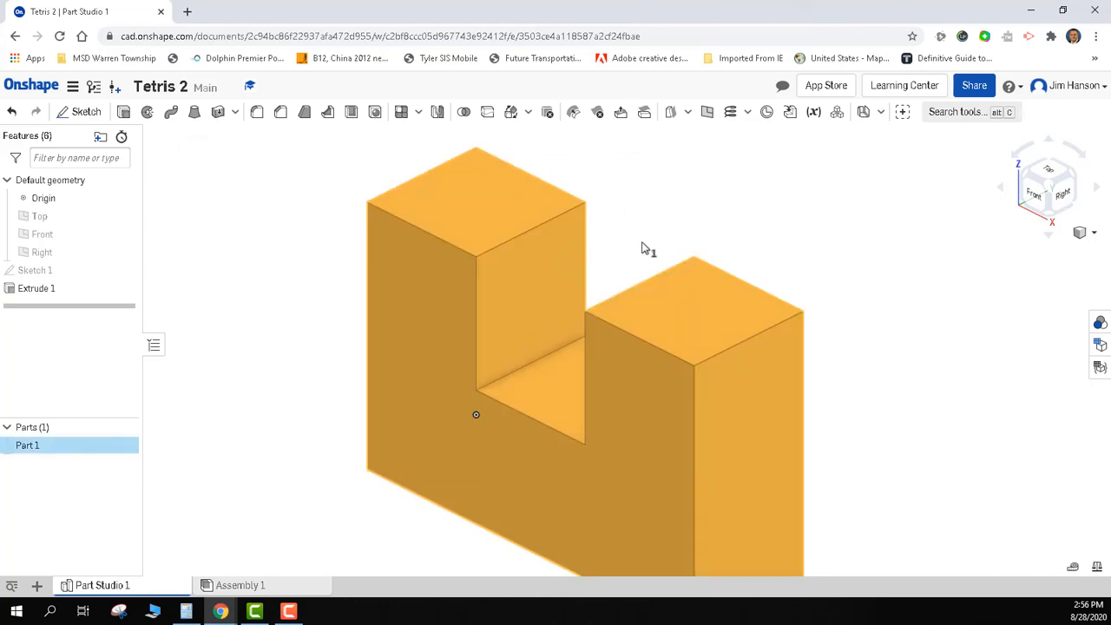
Step: Display the whole U-shaped part in isometric view
scroll(642, 247, "up", 2)
scroll(643, 248, "down", 3)
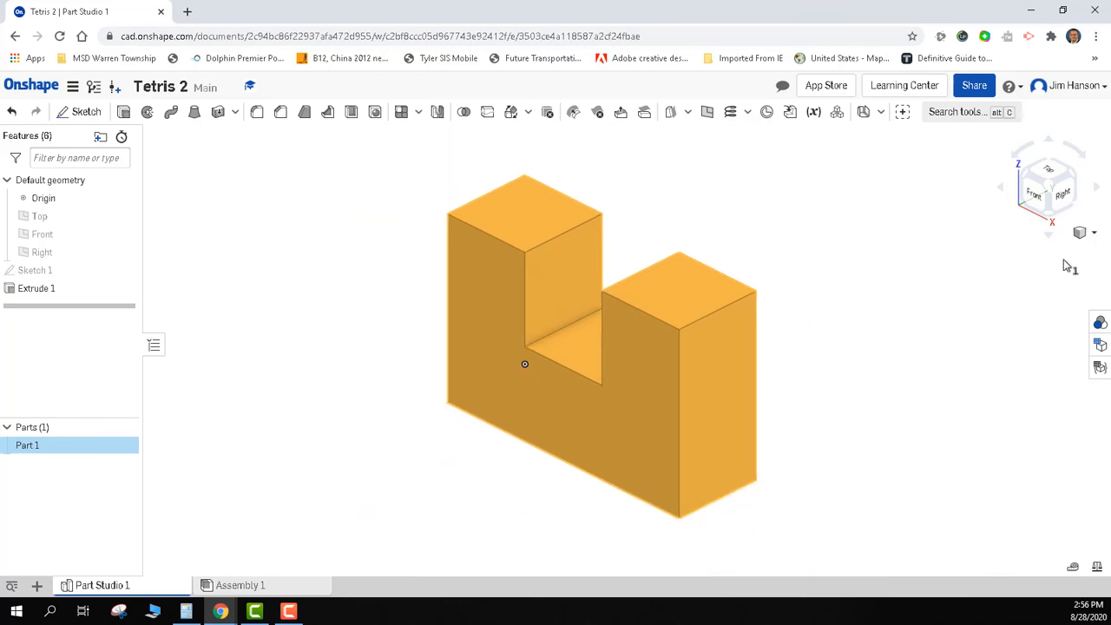
left_click(1080, 232)
left_click(1025, 248)
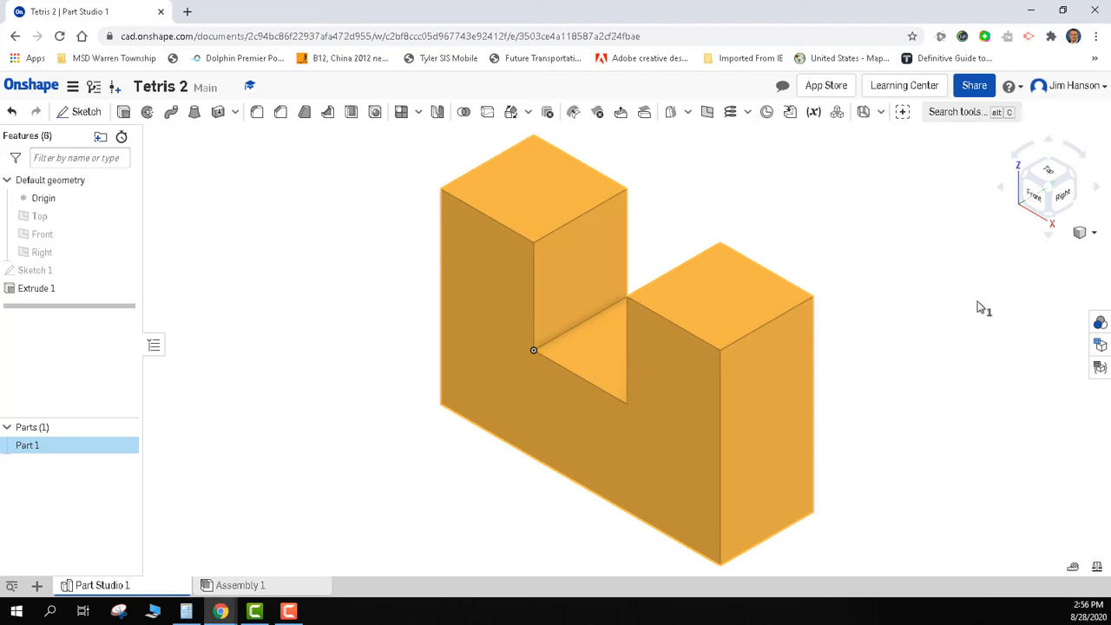
Step: Return to the Tetris folder and create a new document named Tetris 3
left_click(32, 87)
left_click(44, 122)
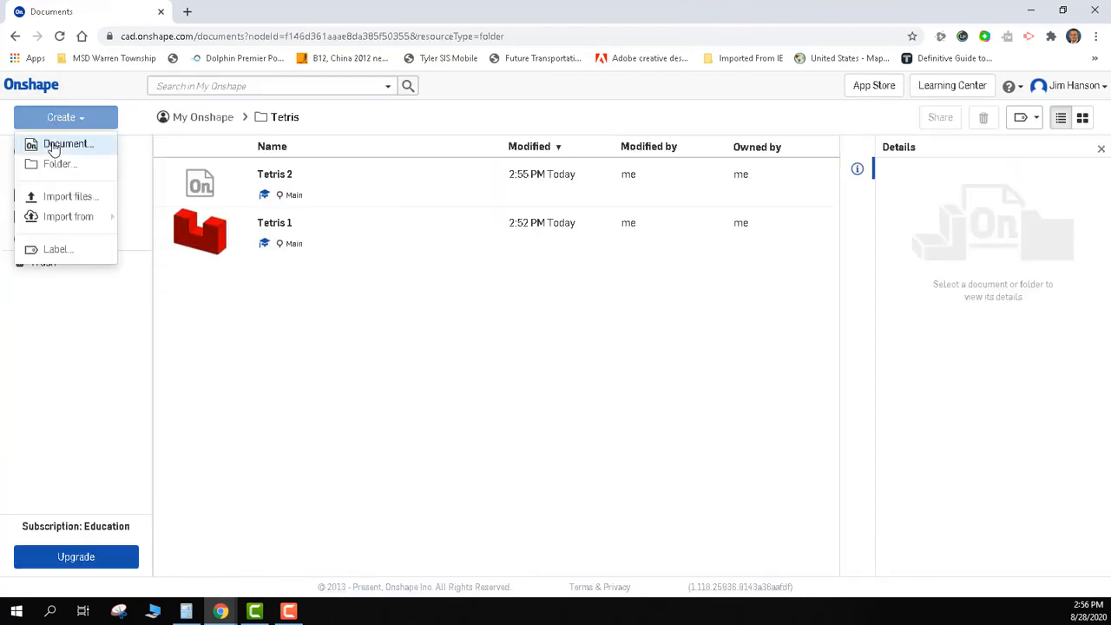
left_click(50, 144)
key("Return")
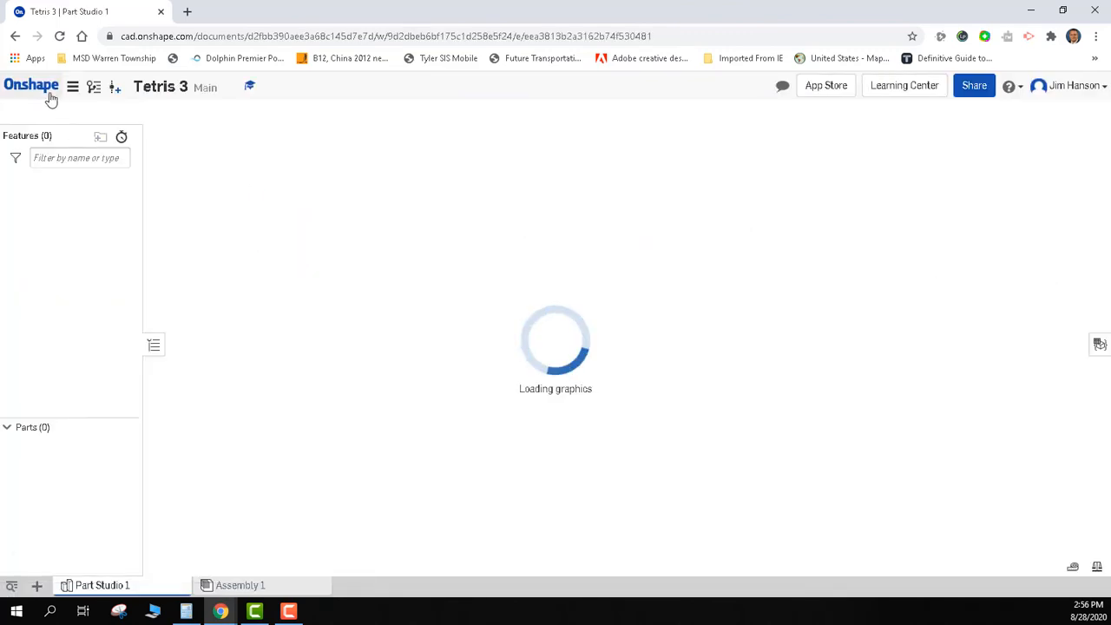
Step: Start a sketch on the Front plane and draw a corner rectangle from the origin, 0.5 in wide and 1 in high
left_click(105, 126)
left_click(516, 218)
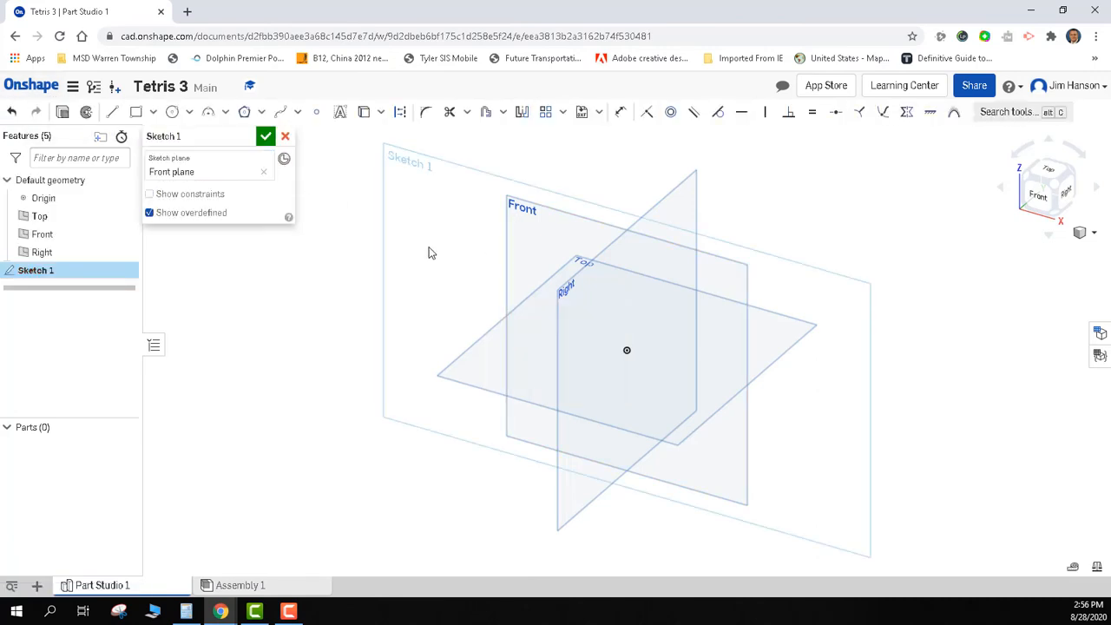
left_click(136, 112)
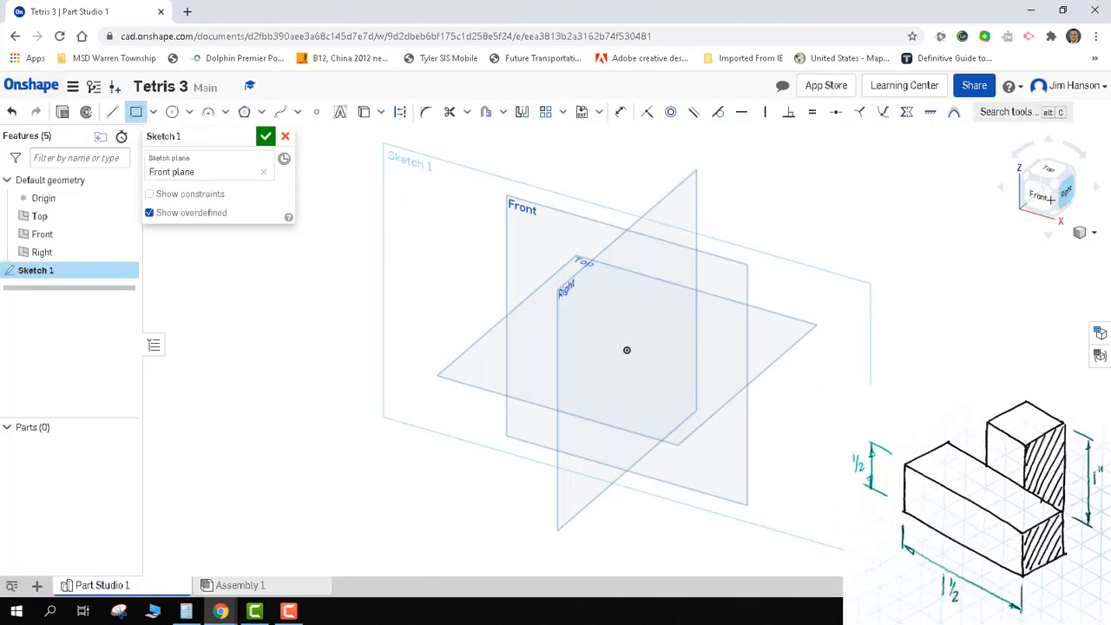
left_click(1039, 195)
left_click(627, 350)
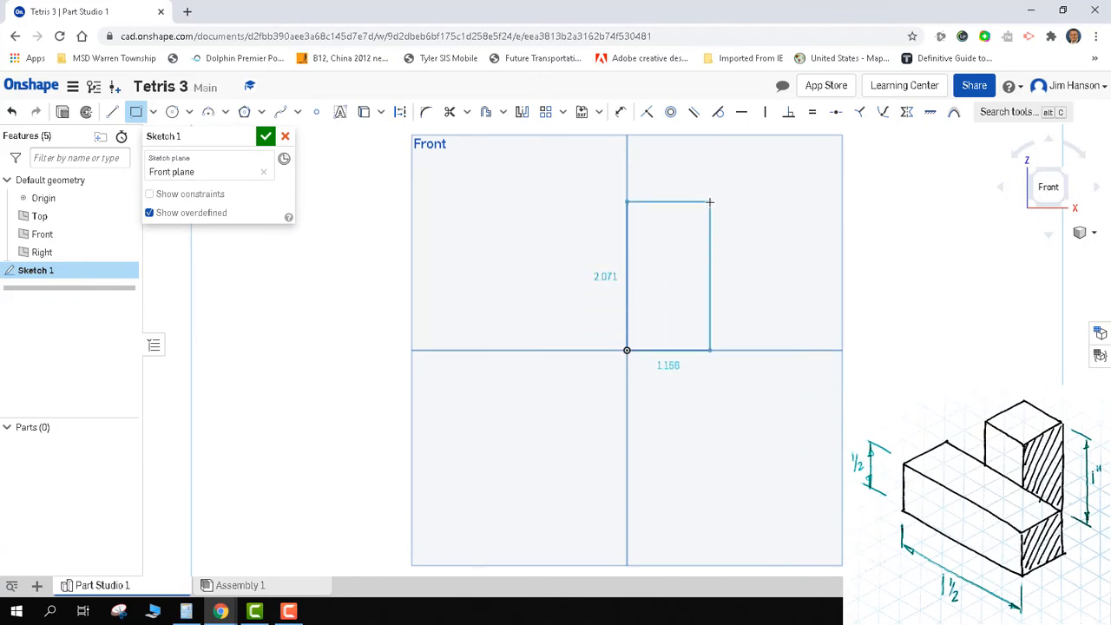
left_click(710, 202)
type(".5")
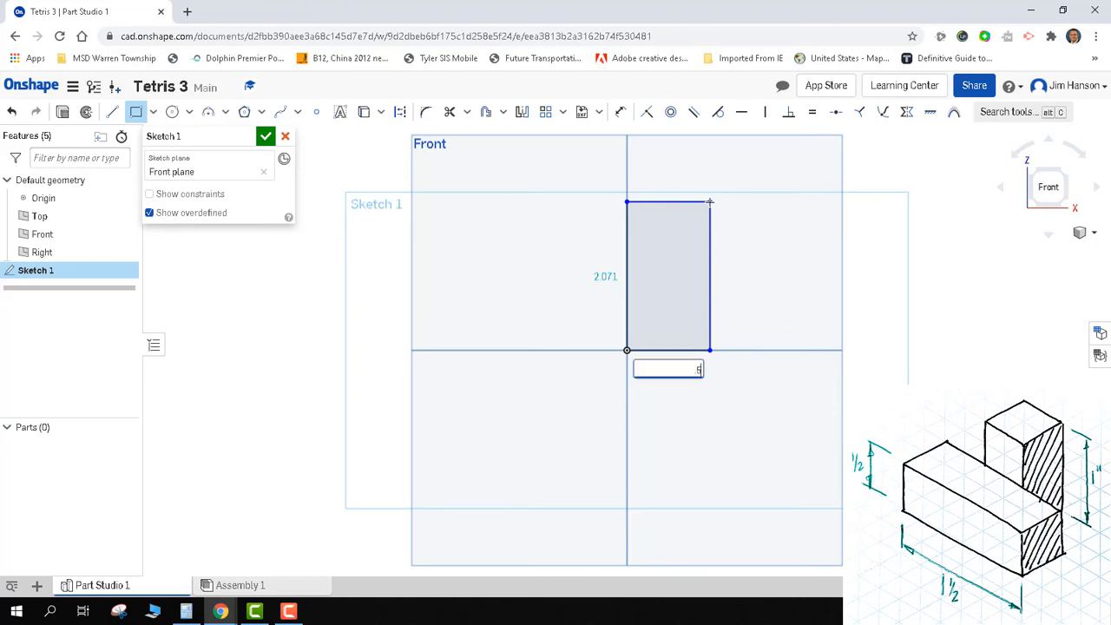
key("Tab")
type("1")
key("Return")
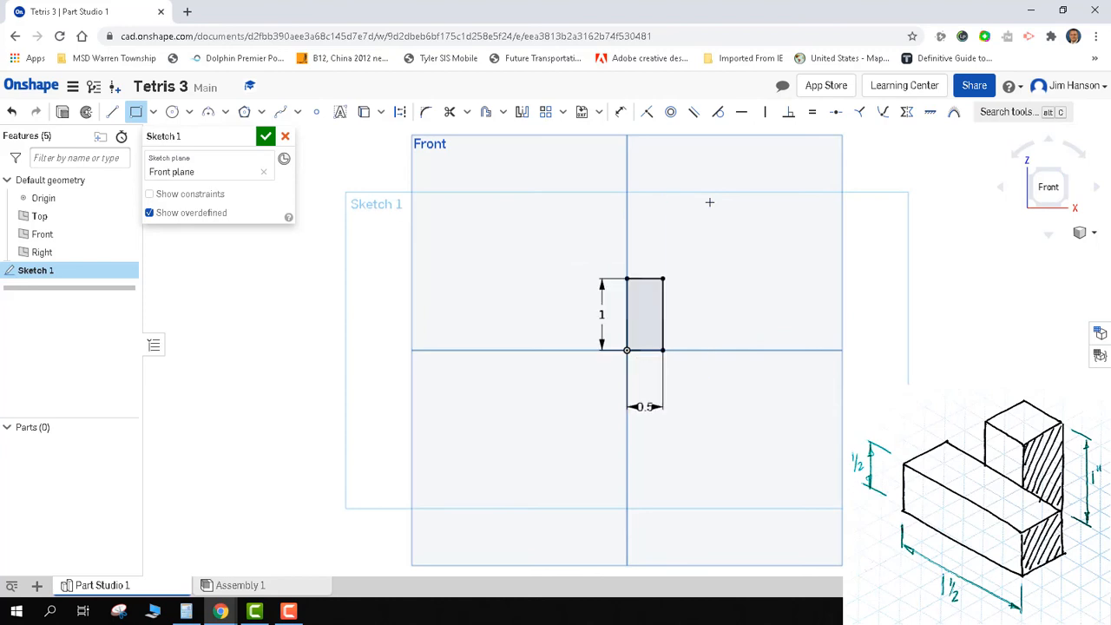
Step: Finish the sketch and extrude the rectangle as a new solid with a blind depth of 0.5 in
left_click(1085, 232)
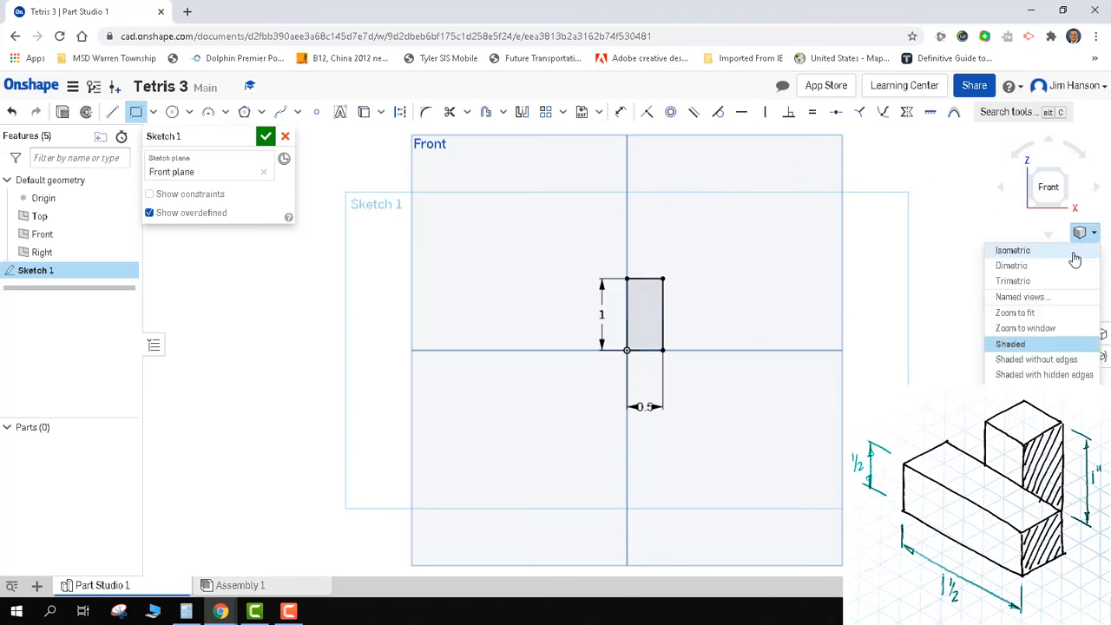
left_click(1007, 249)
left_click(266, 137)
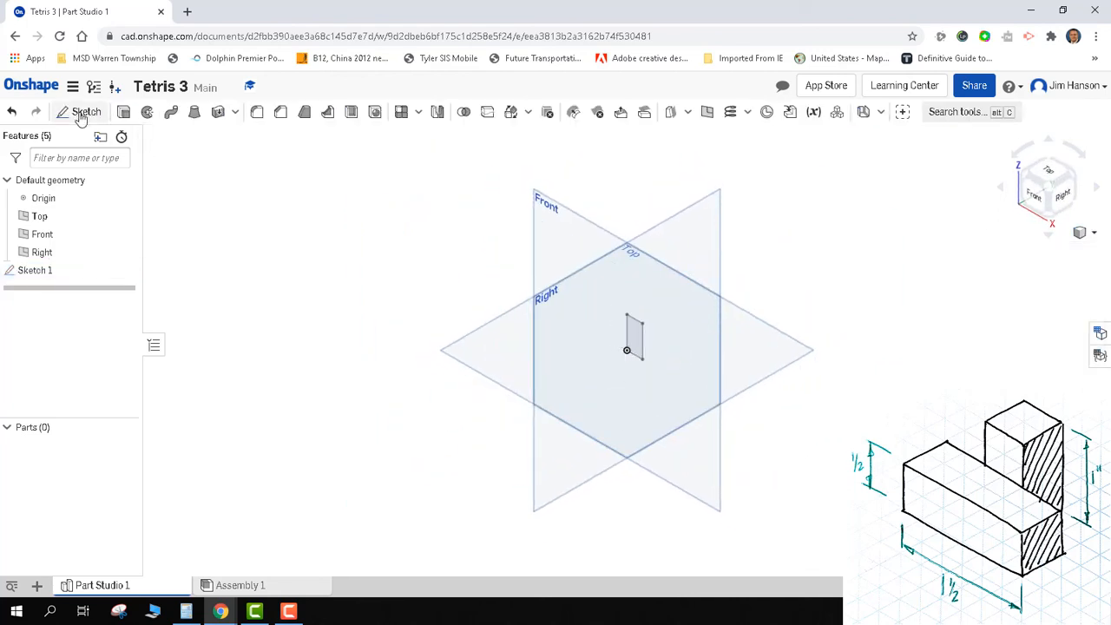
left_click(123, 111)
left_click(627, 353)
scroll(626, 352, "up", 3)
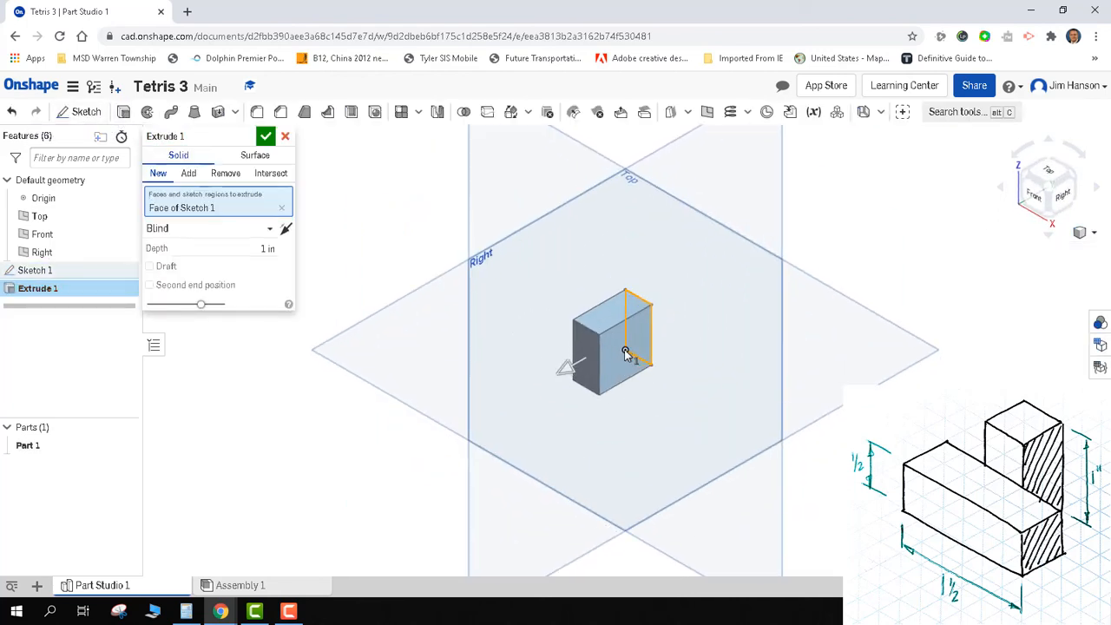
left_click(272, 247)
key("BackSpace")
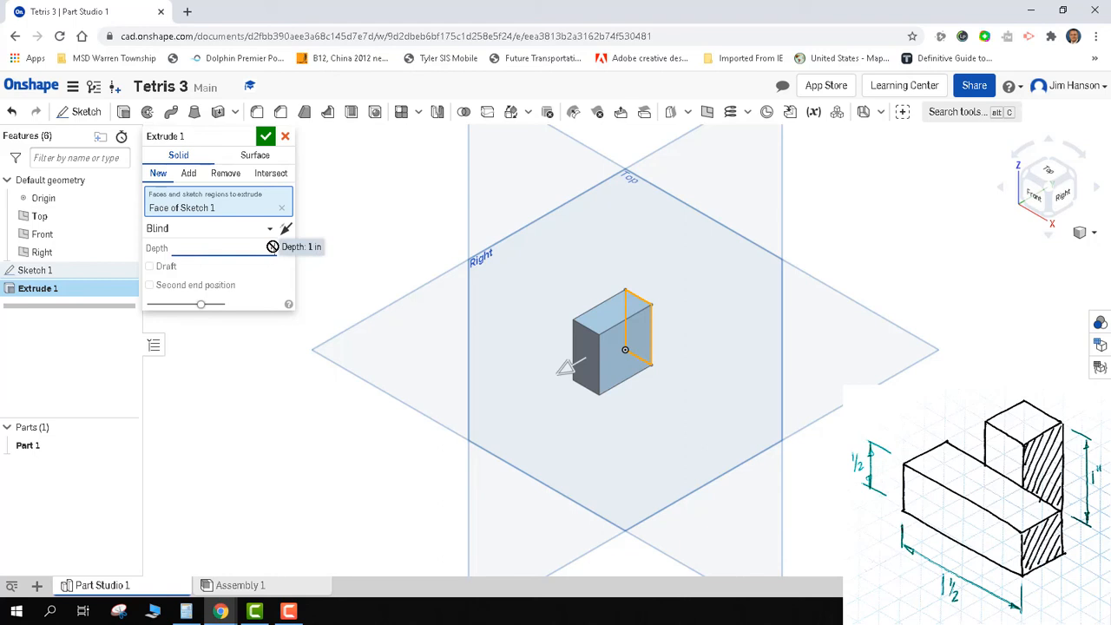
type(".5")
key("Return")
left_click(266, 137)
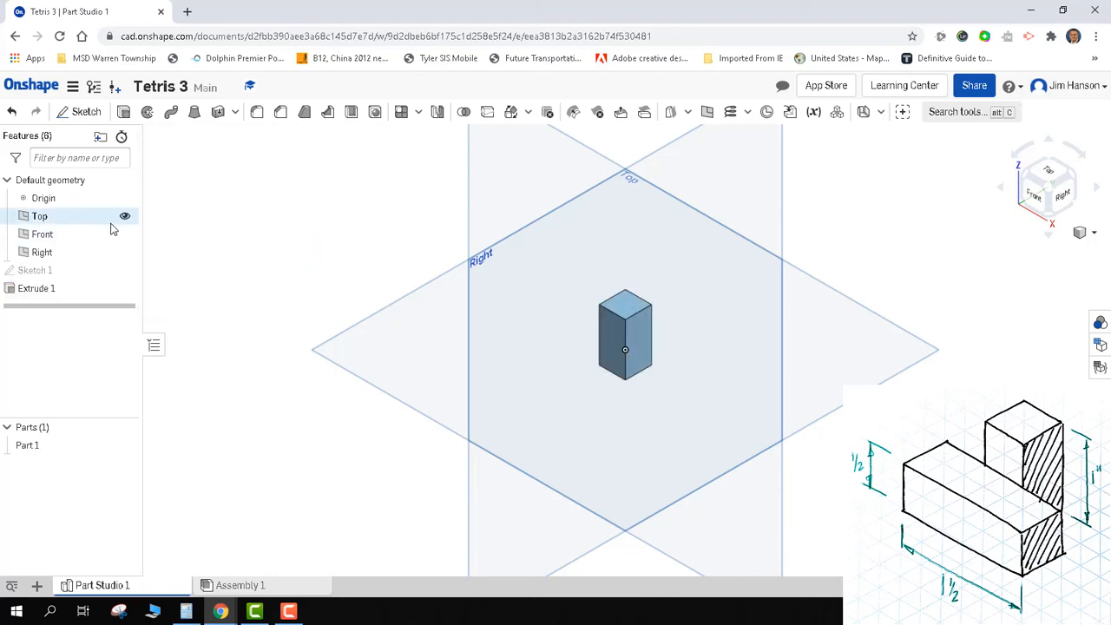
Step: Hide the Top, Front and Right planes so only the upright block is shown
left_click(124, 216)
left_click(125, 235)
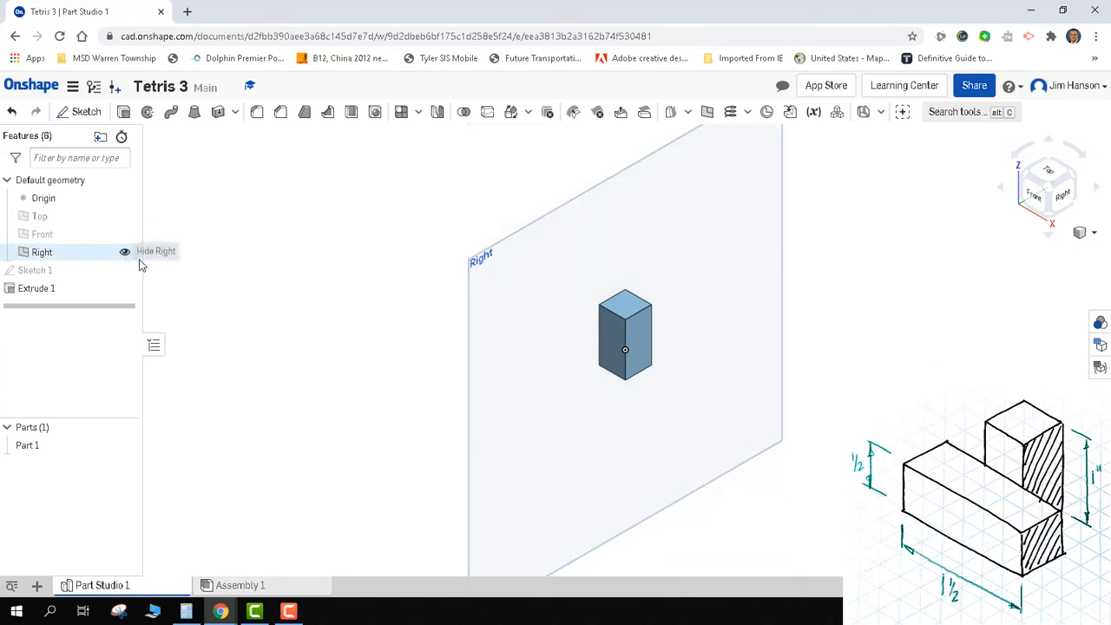
left_click(124, 253)
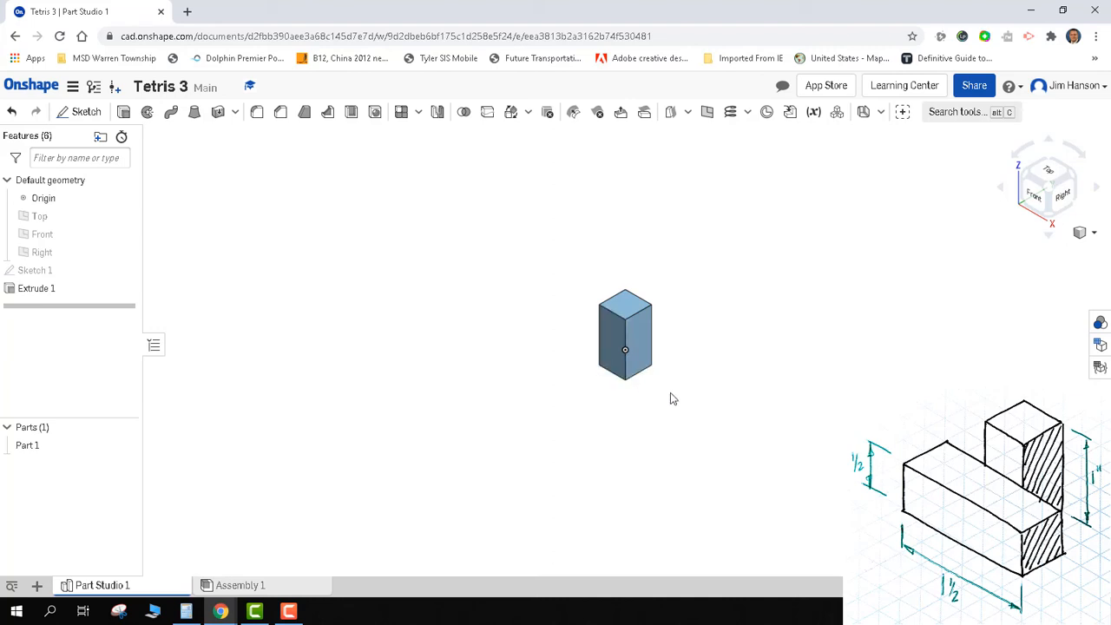
Step: Start a new sketch on the front face of the upright block and view it straight from the front
left_click(84, 111)
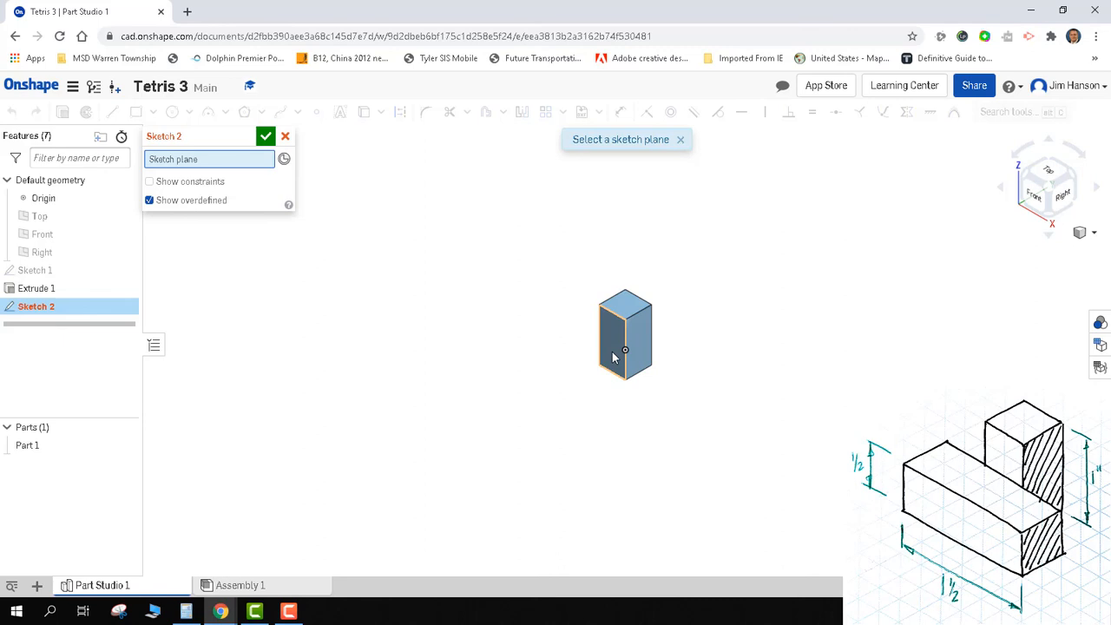
left_click(612, 351)
left_click(1027, 201)
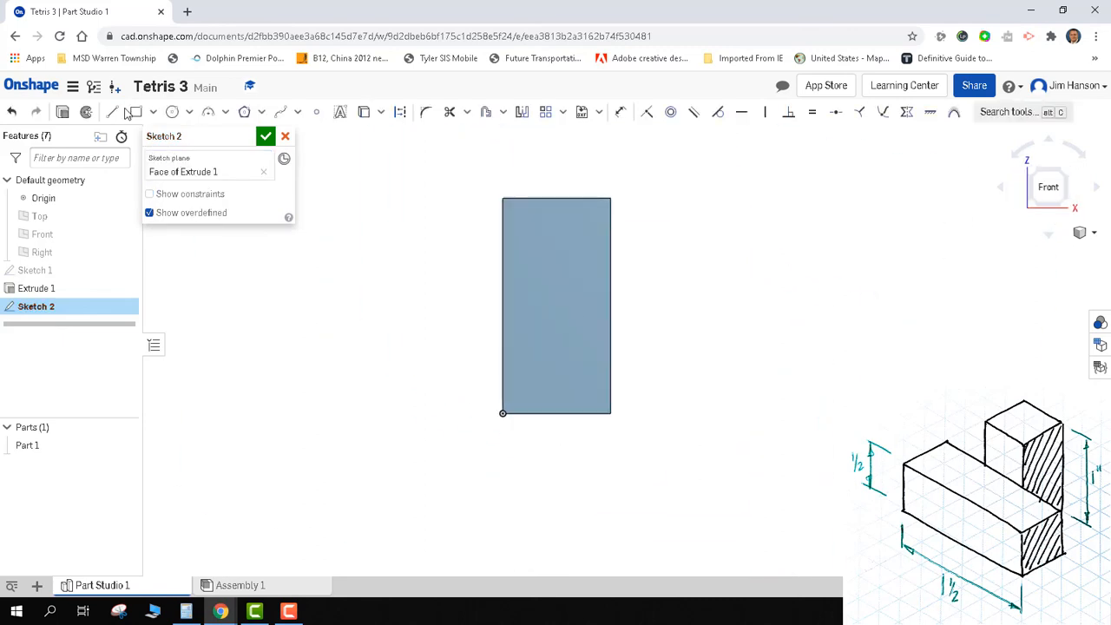
Step: Sketch a free-standing corner rectangle near the block's lower end, 0.5 in wide and 0.5 in high
left_click(135, 111)
left_click(390, 507)
left_click(702, 385)
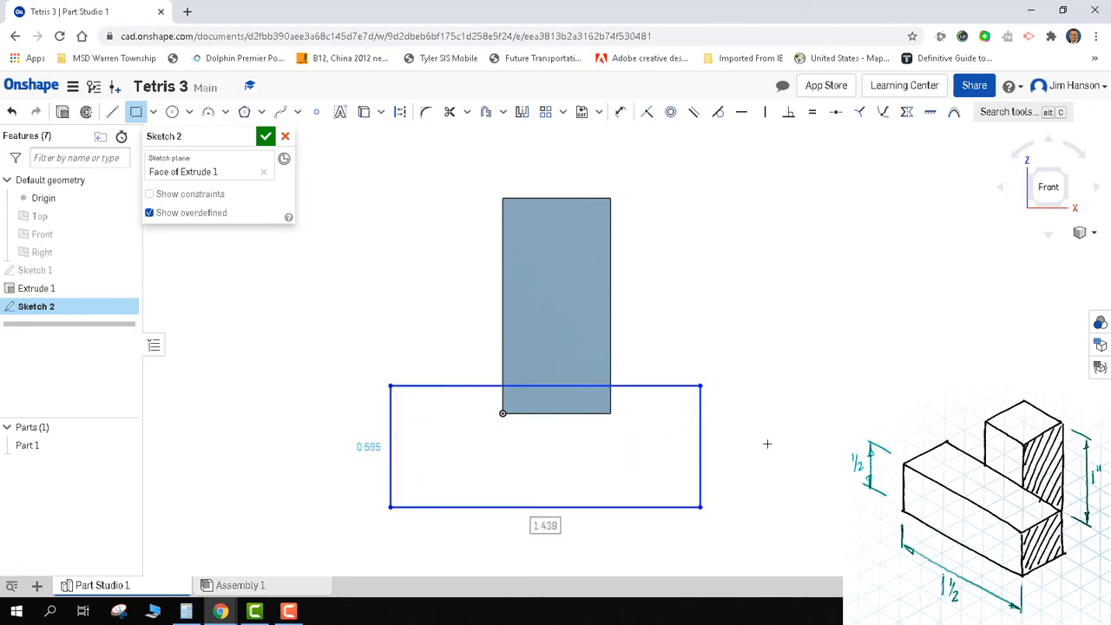
type("1")
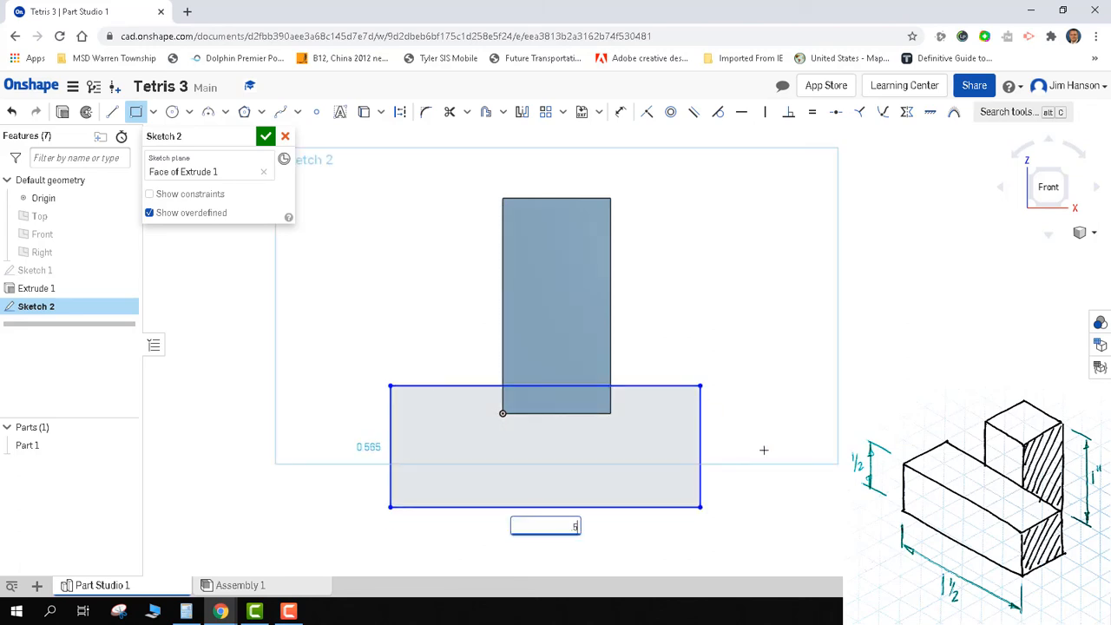
key("Tab")
type(".5")
key("Return")
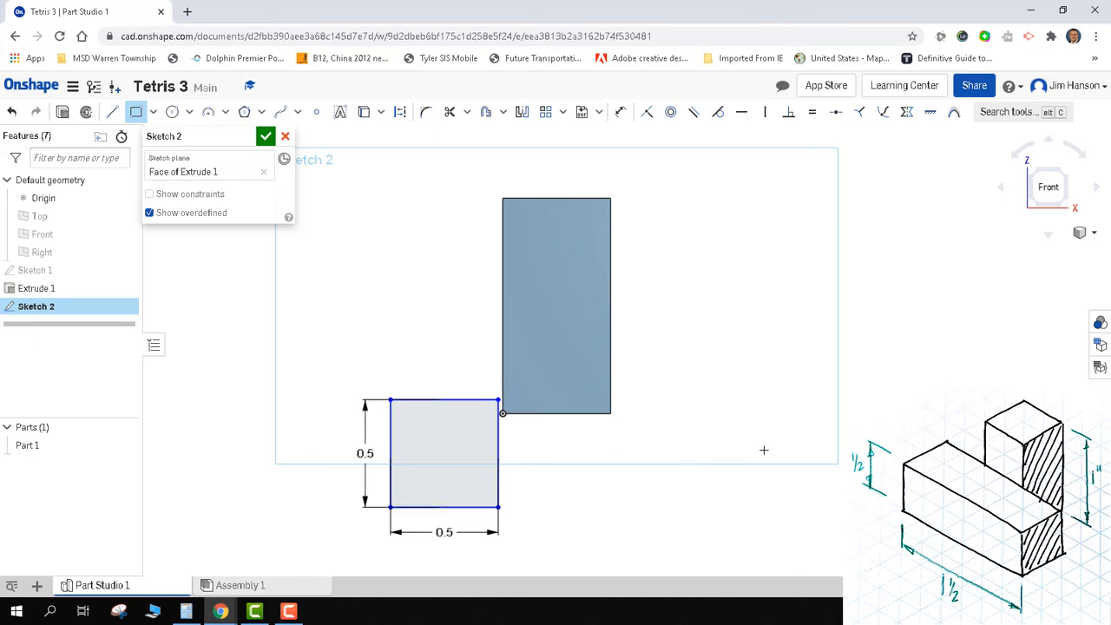
right_click(735, 466)
key("Escape")
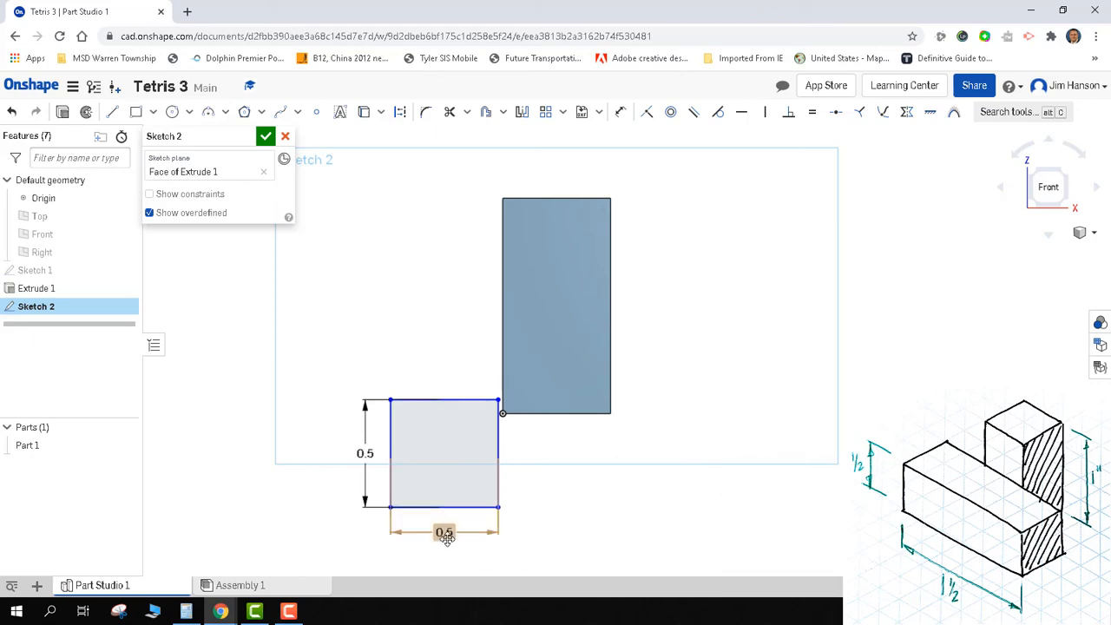
Step: Set the rectangle's width to 1.5 in and move it up to overlap more of the block's lower end
double_click(446, 532)
type("1")
type(".5")
key("Return")
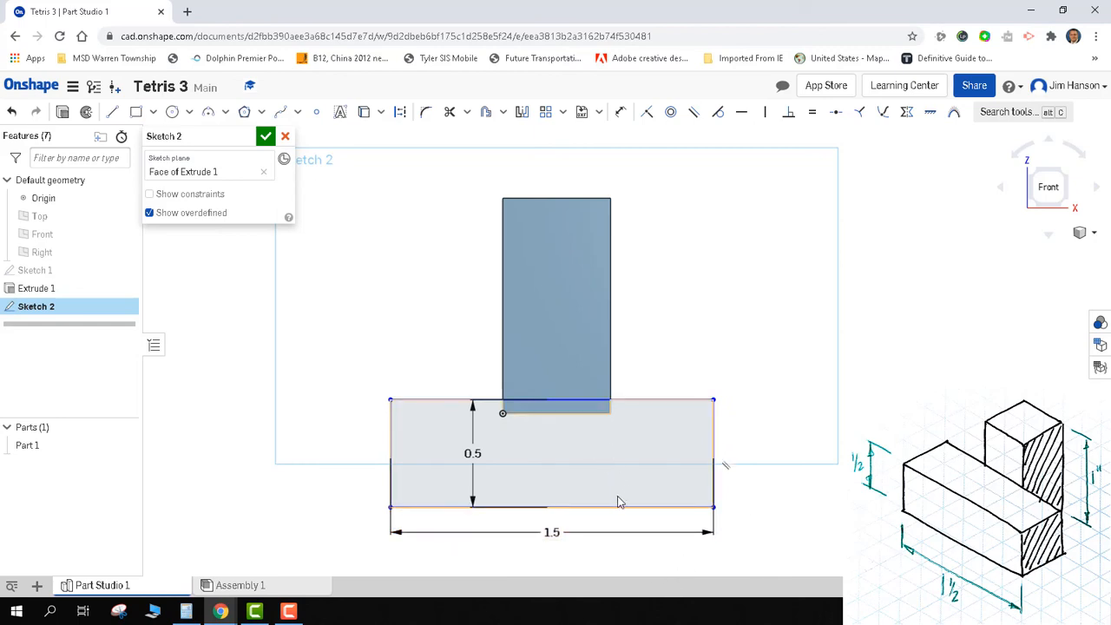
mouse_move(608, 510)
left_mouse_down()
mouse_move(578, 426)
mouse_move(506, 419)
mouse_move(540, 478)
mouse_move(575, 422)
mouse_move(577, 484)
left_mouse_up()
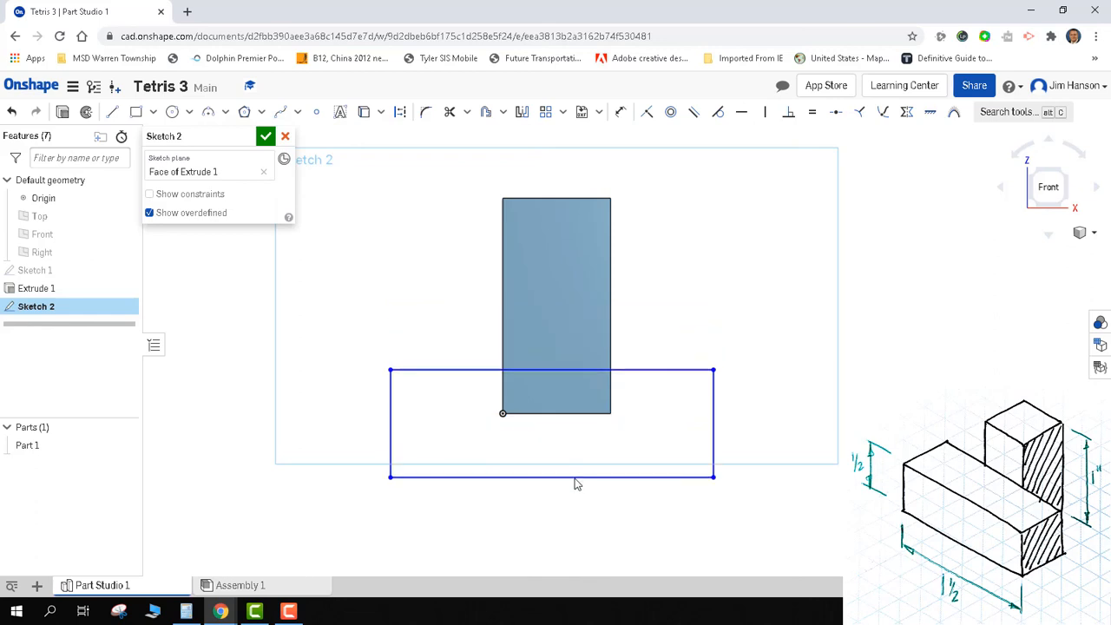
left_click_drag(754, 475, 752, 475)
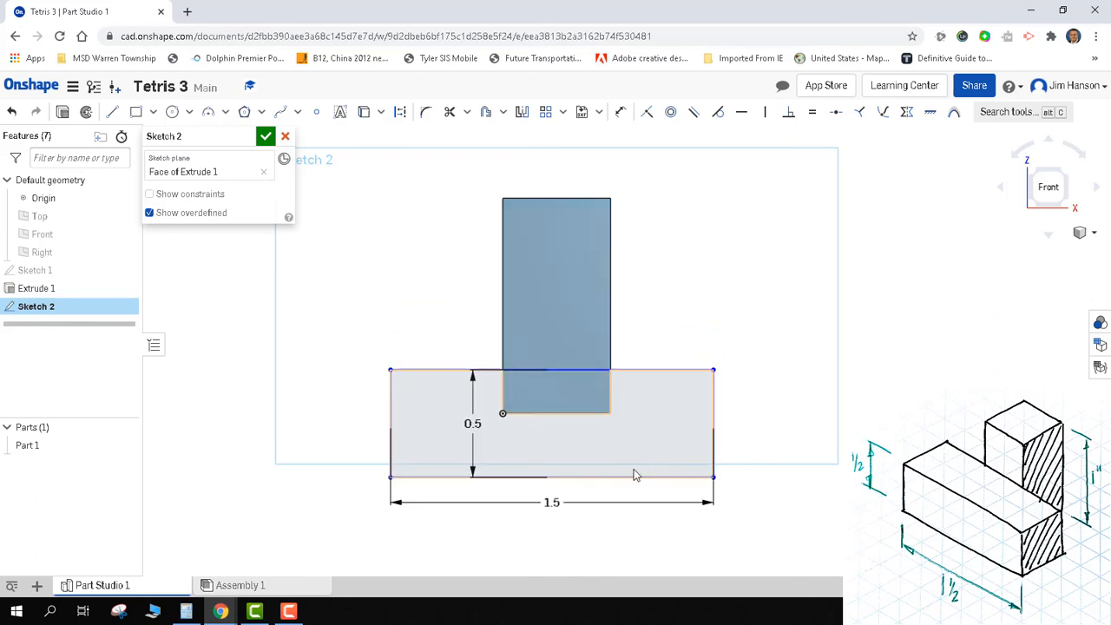
Step: Align the rectangle's lower edge with the block's lower edge and slide it sideways so it extends past both sides of the block
mouse_move(499, 463)
left_mouse_down()
mouse_move(528, 422)
mouse_move(526, 468)
left_mouse_up()
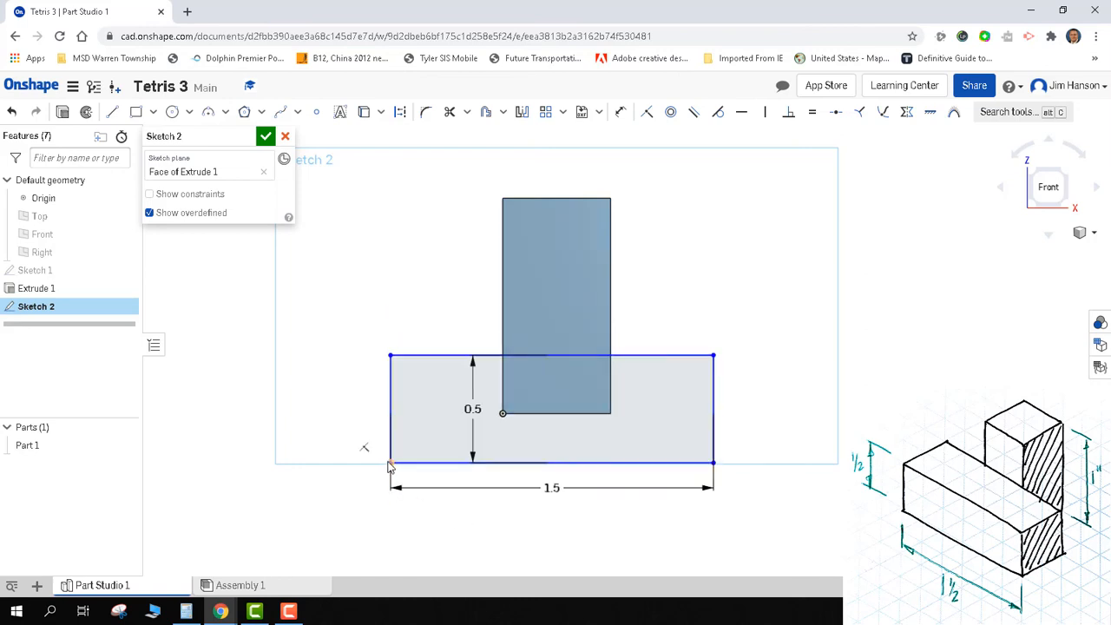
mouse_move(388, 466)
left_mouse_down()
mouse_move(501, 418)
mouse_move(464, 432)
mouse_move(487, 438)
mouse_move(501, 414)
left_mouse_up()
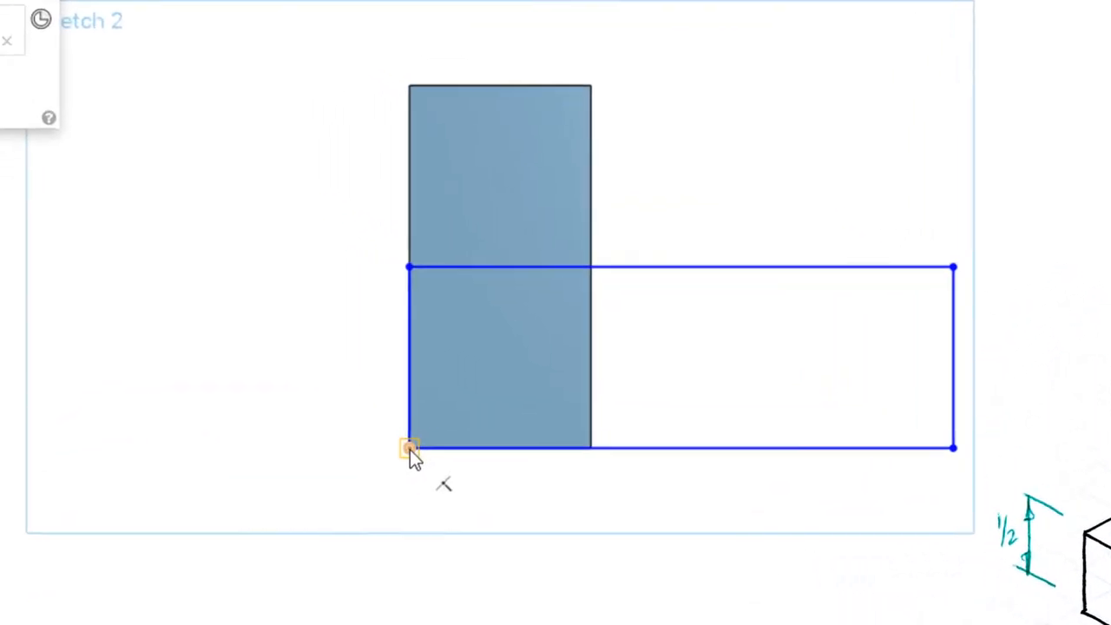
mouse_move(409, 450)
left_mouse_down()
mouse_move(77, 455)
mouse_move(231, 449)
mouse_move(216, 477)
mouse_move(69, 588)
mouse_move(194, 456)
mouse_move(229, 445)
mouse_move(384, 112)
mouse_move(310, 74)
mouse_move(282, 117)
mouse_move(403, 84)
mouse_move(370, 113)
mouse_move(211, 91)
mouse_move(219, 117)
mouse_move(225, 70)
mouse_move(159, 574)
mouse_move(217, 472)
mouse_move(213, 455)
left_mouse_up()
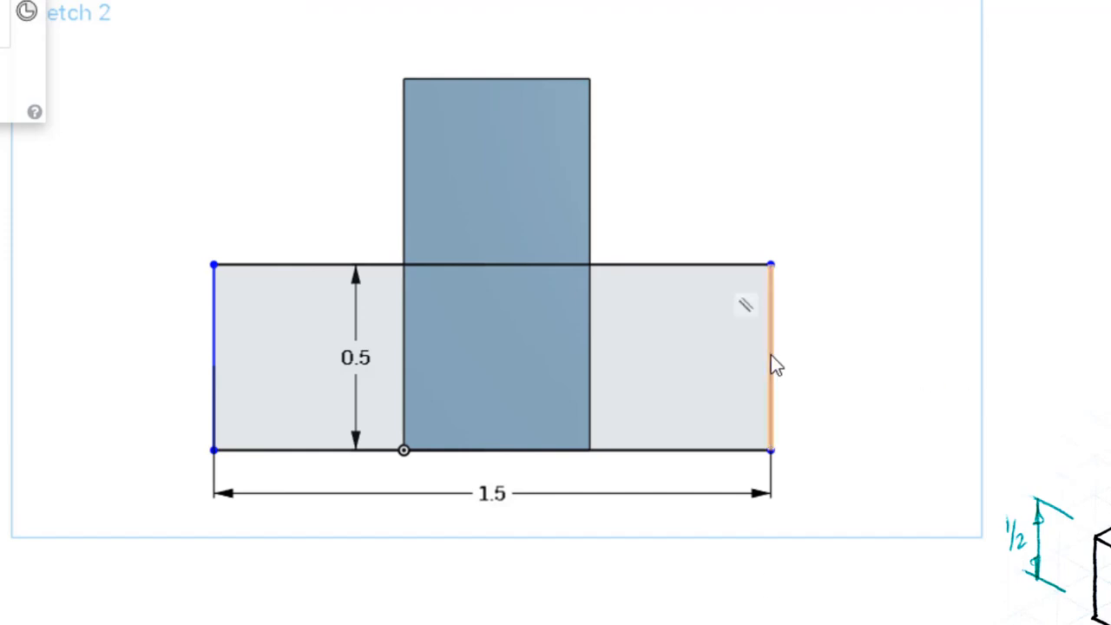
mouse_move(771, 355)
left_mouse_down()
mouse_move(756, 355)
mouse_move(775, 369)
mouse_move(768, 383)
mouse_move(714, 390)
mouse_move(796, 387)
mouse_move(701, 381)
mouse_move(751, 386)
left_mouse_up()
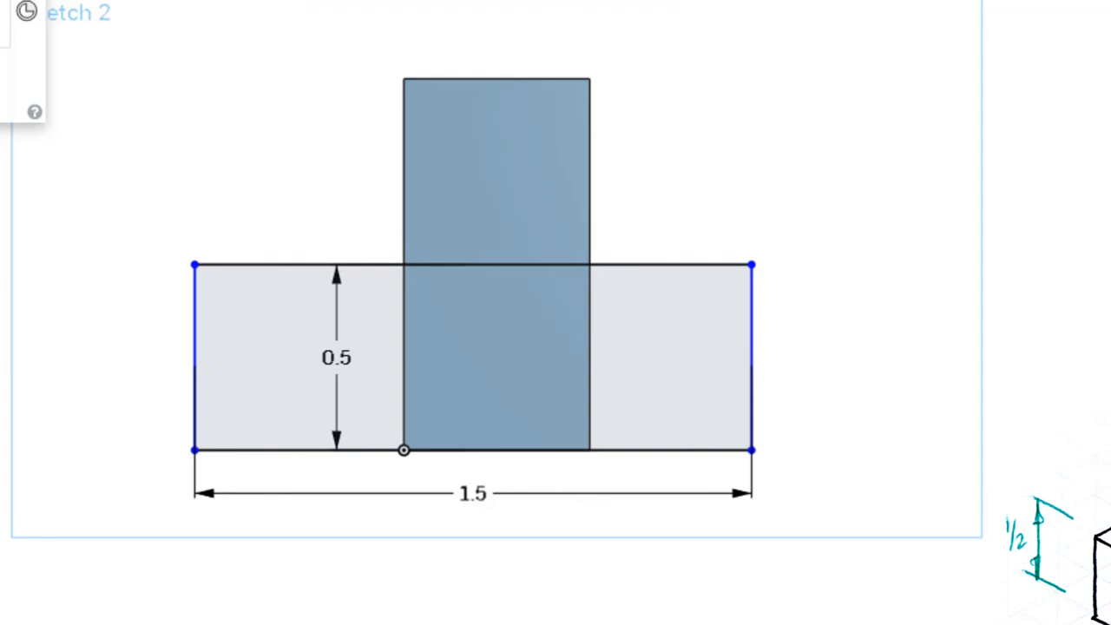
Step: Dimension the horizontal offset between the rectangle's left edge and the block's left edge at 0.5 in
left_click(194, 356)
left_click(392, 335)
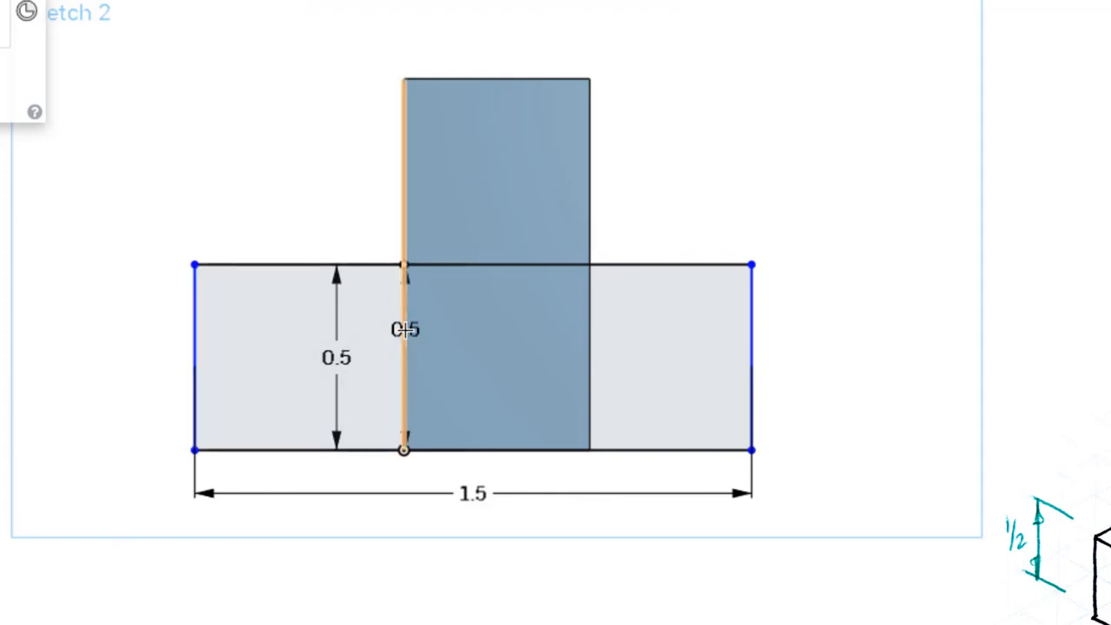
left_click(404, 329)
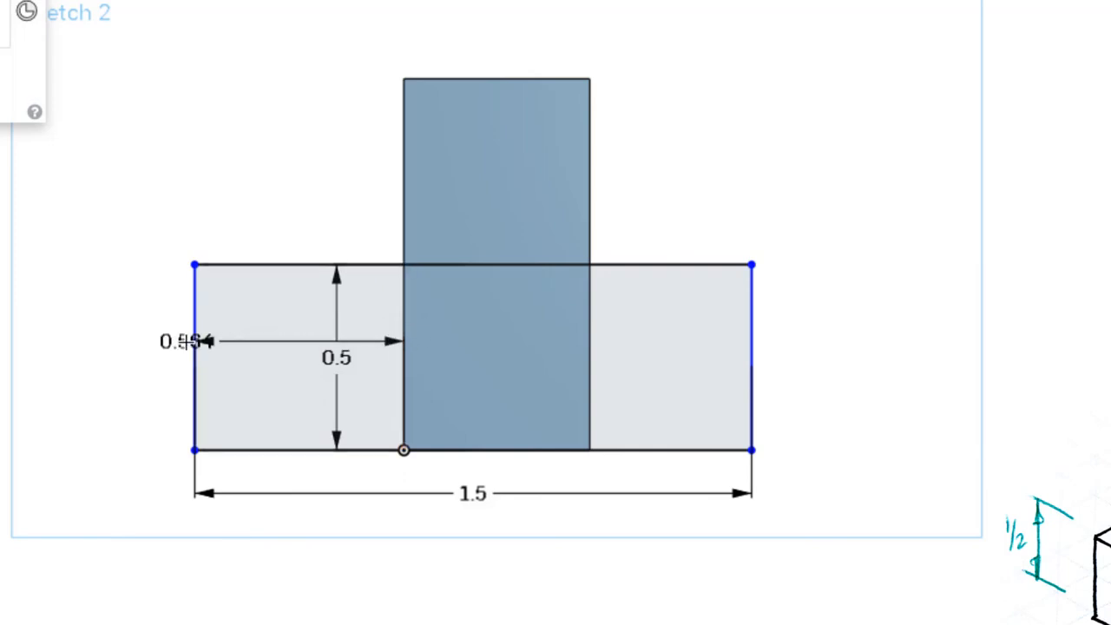
left_click(195, 344)
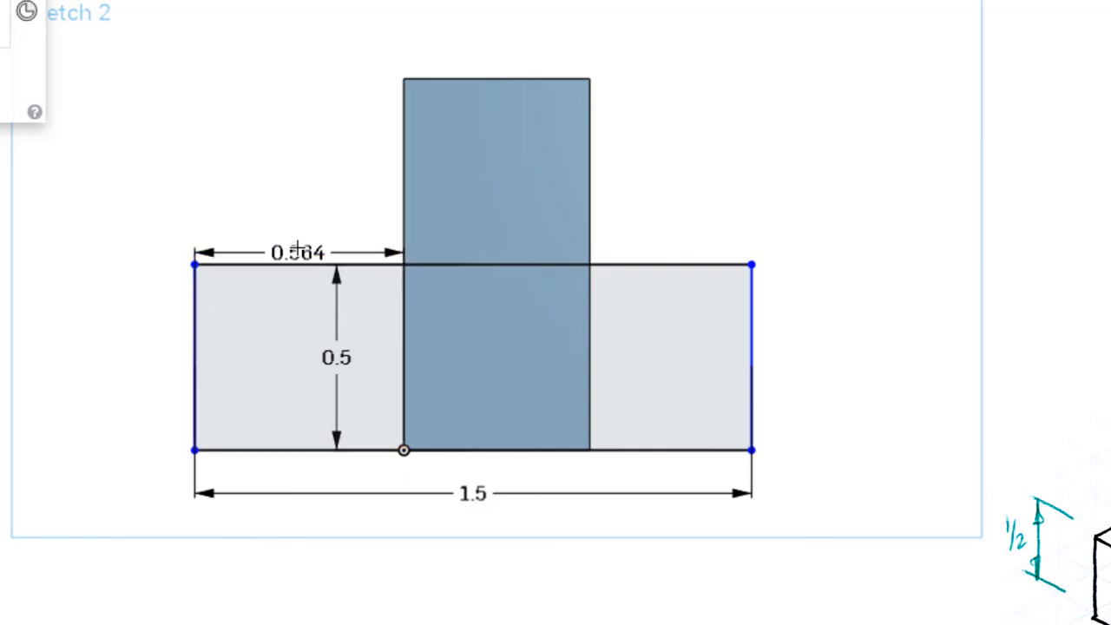
left_click(300, 215)
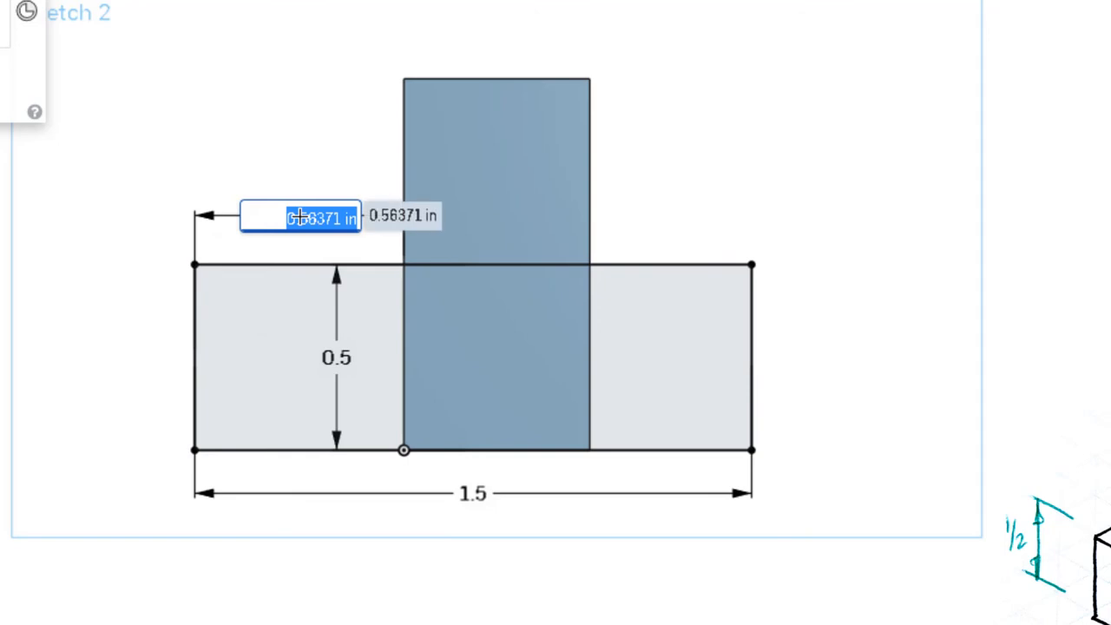
type(".5")
key("Return")
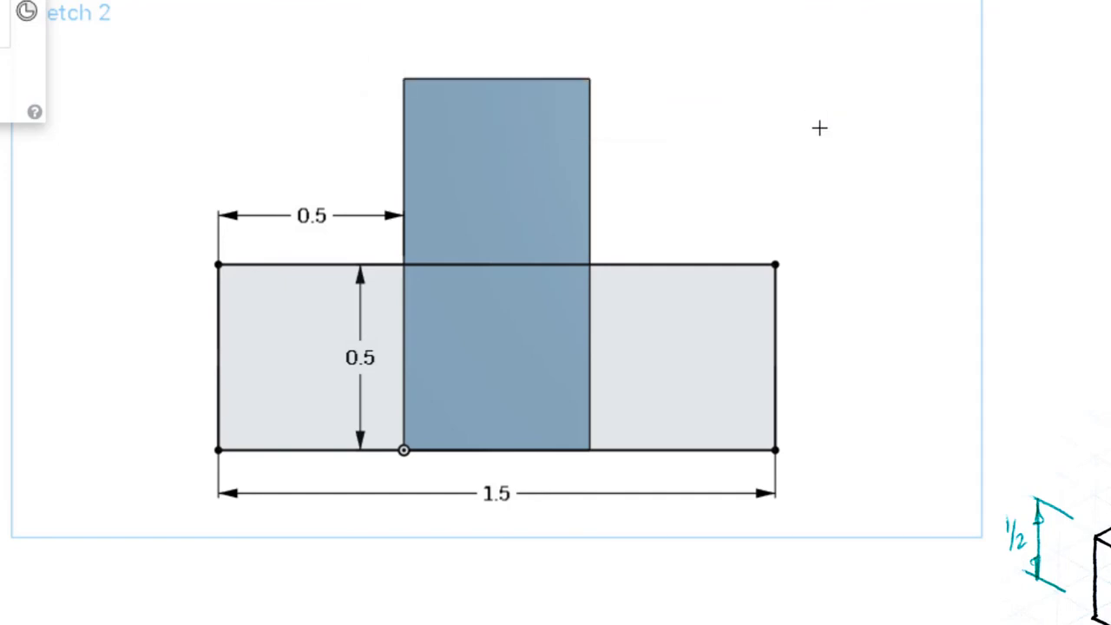
right_click(694, 167)
left_click(720, 180)
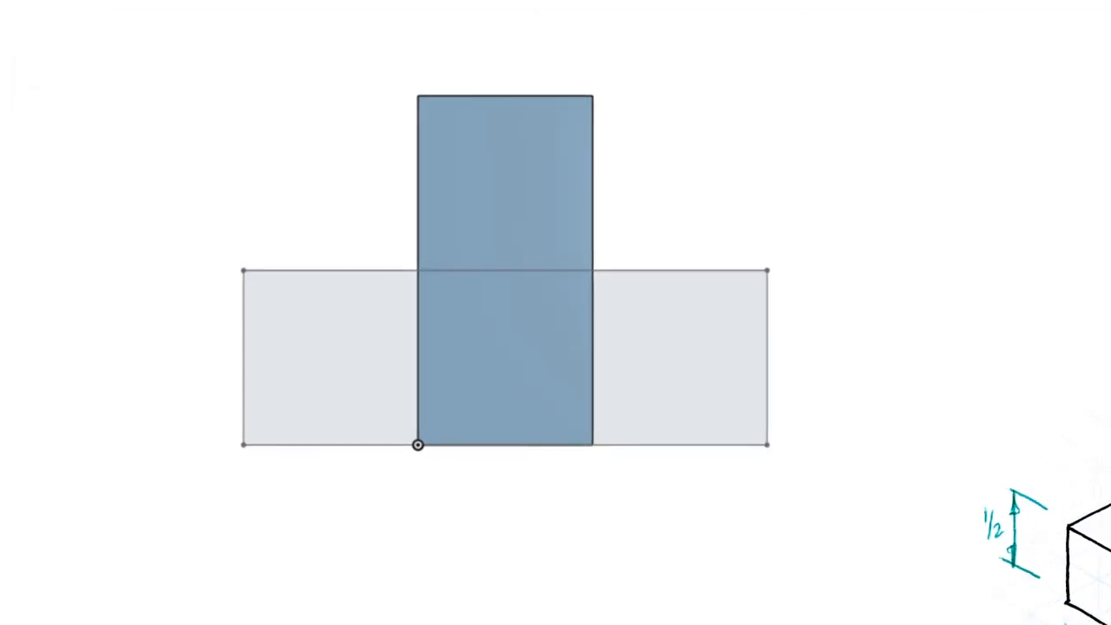
Step: Extrude all regions of the 1.5 in wide rectangle sketch forward 0.5 in, adding the solid to the existing block in an isometric view
left_click(1085, 231)
left_click(1012, 250)
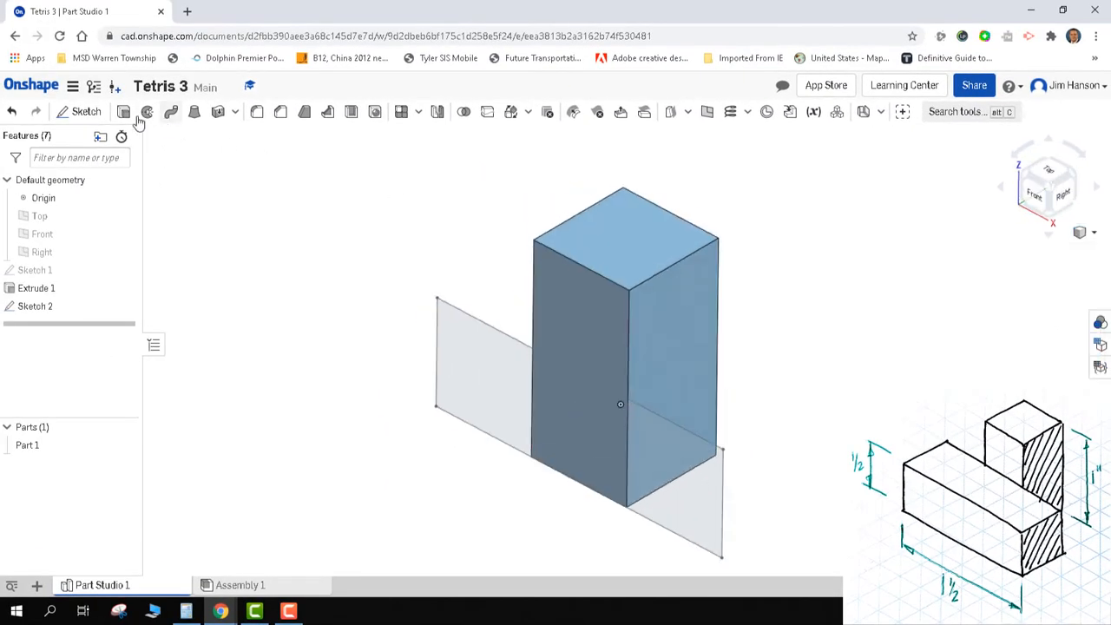
left_click(124, 112)
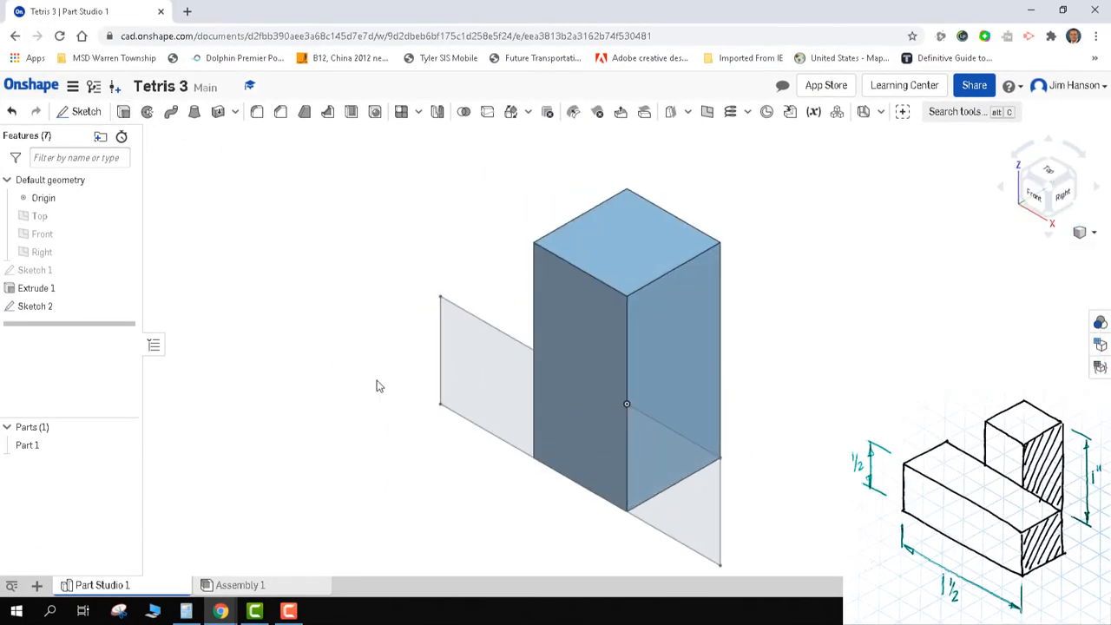
left_click(29, 311)
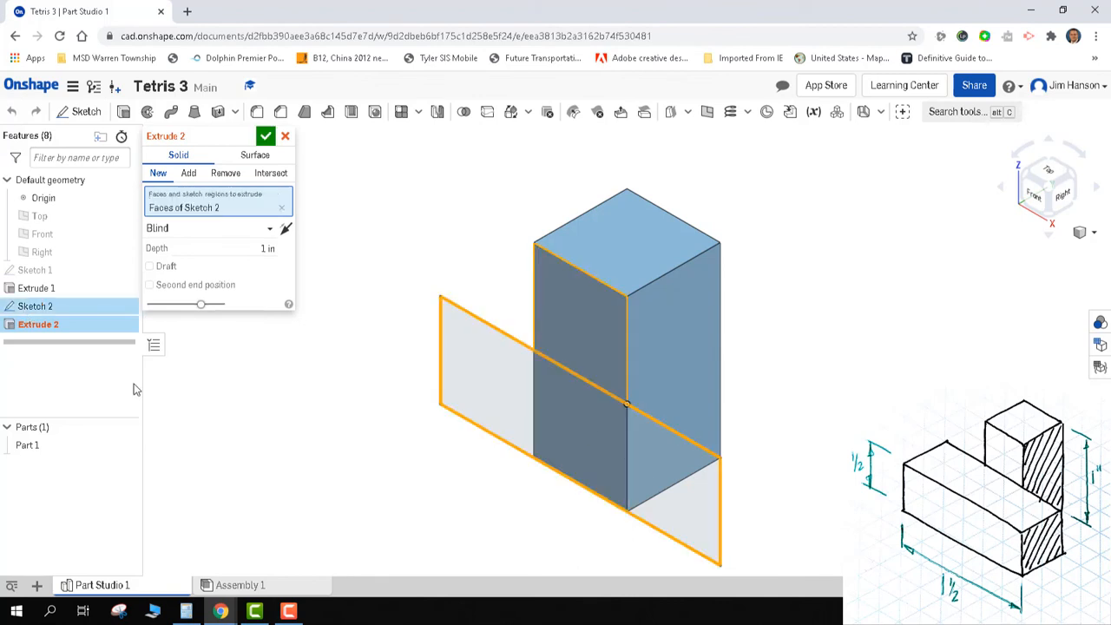
left_click(244, 250)
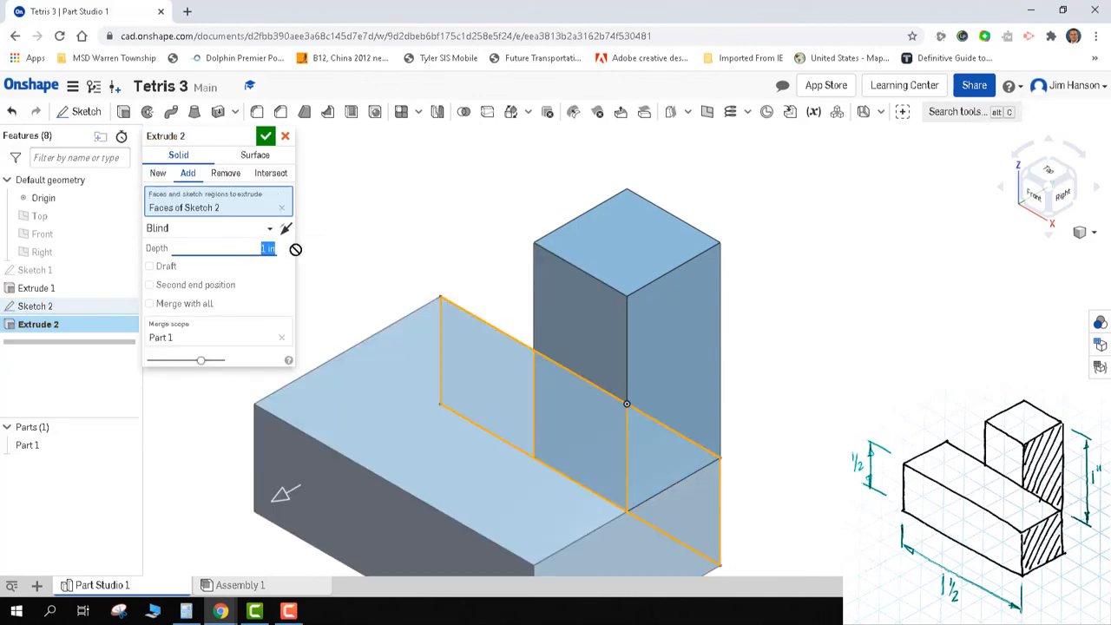
type("5")
key("Return")
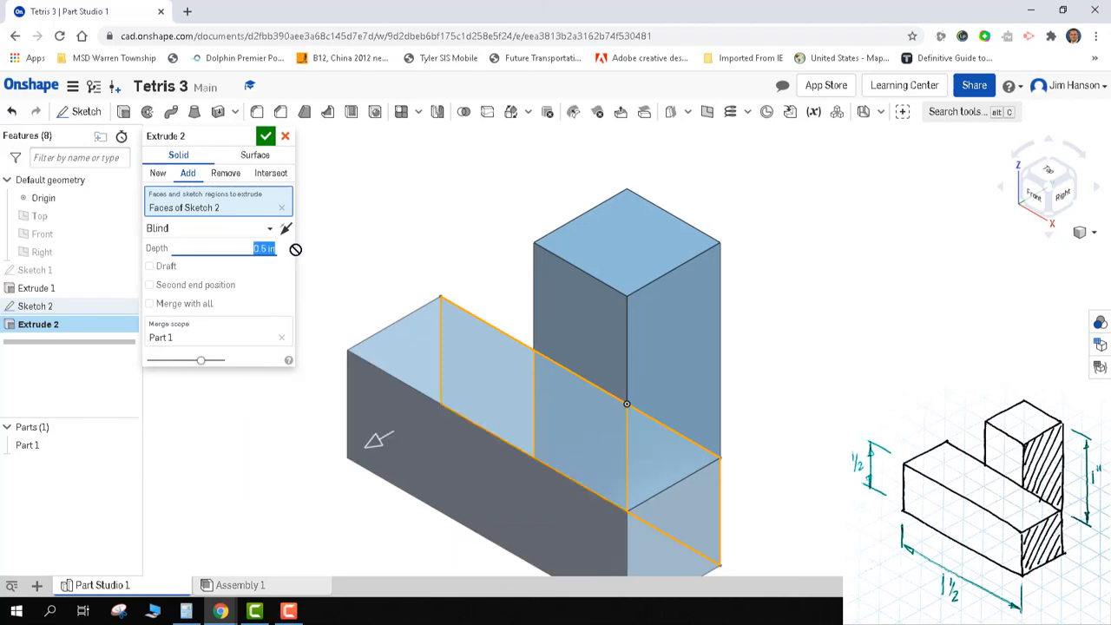
left_click(265, 136)
Step: Check the mass properties of the finished part, including its volume and surface area
scroll(351, 415, "up", 2)
scroll(351, 409, "down", 2)
middle_click_drag(351, 409, 396, 363)
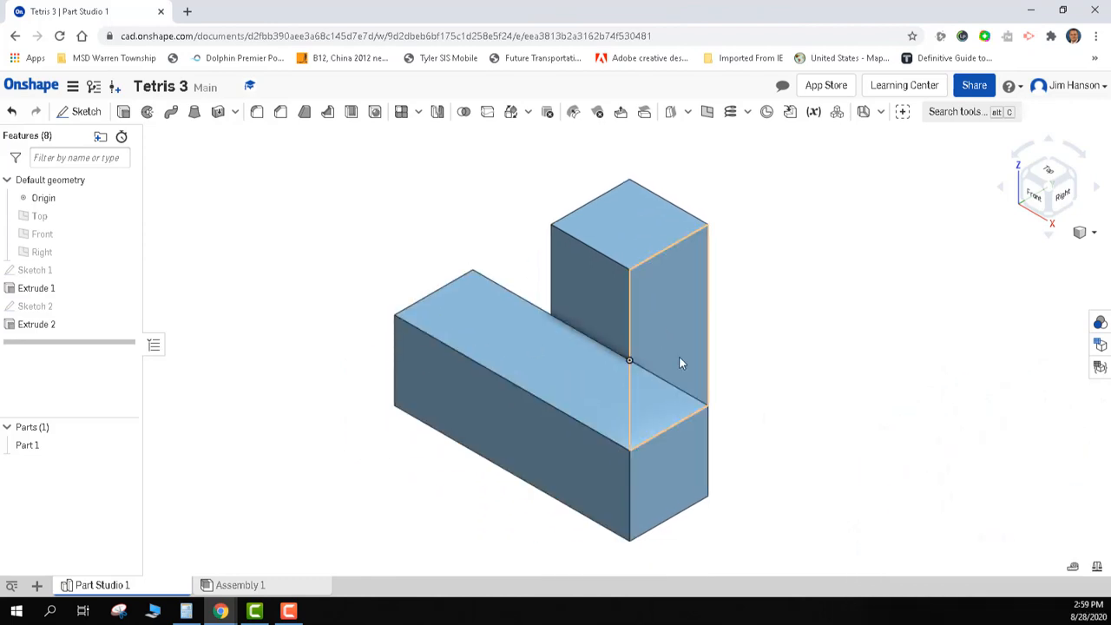
left_click(1095, 568)
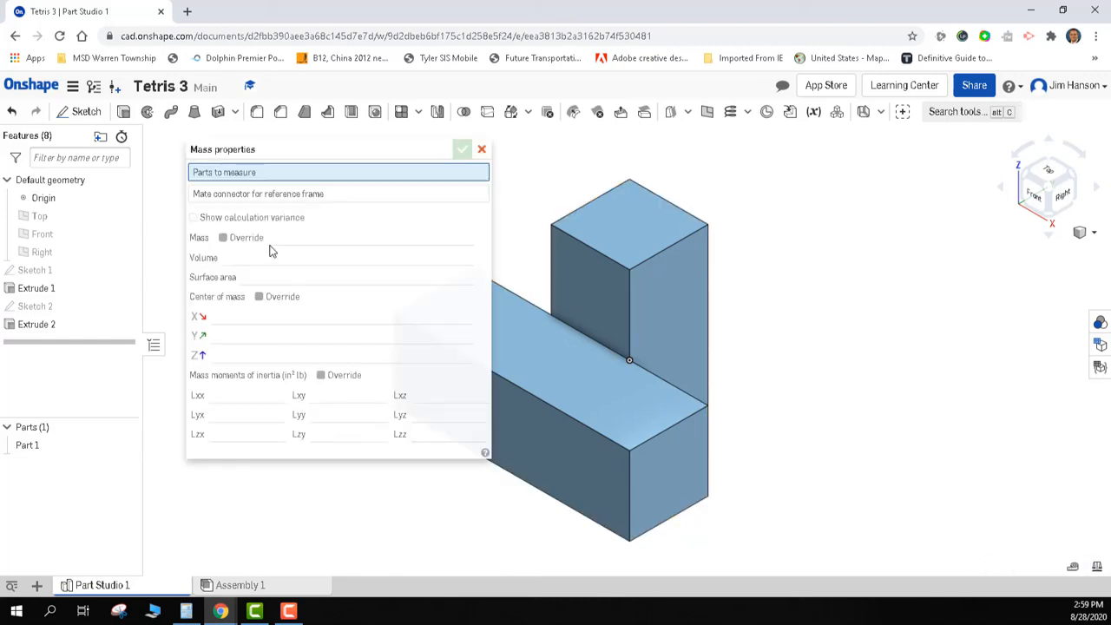
left_click(542, 338)
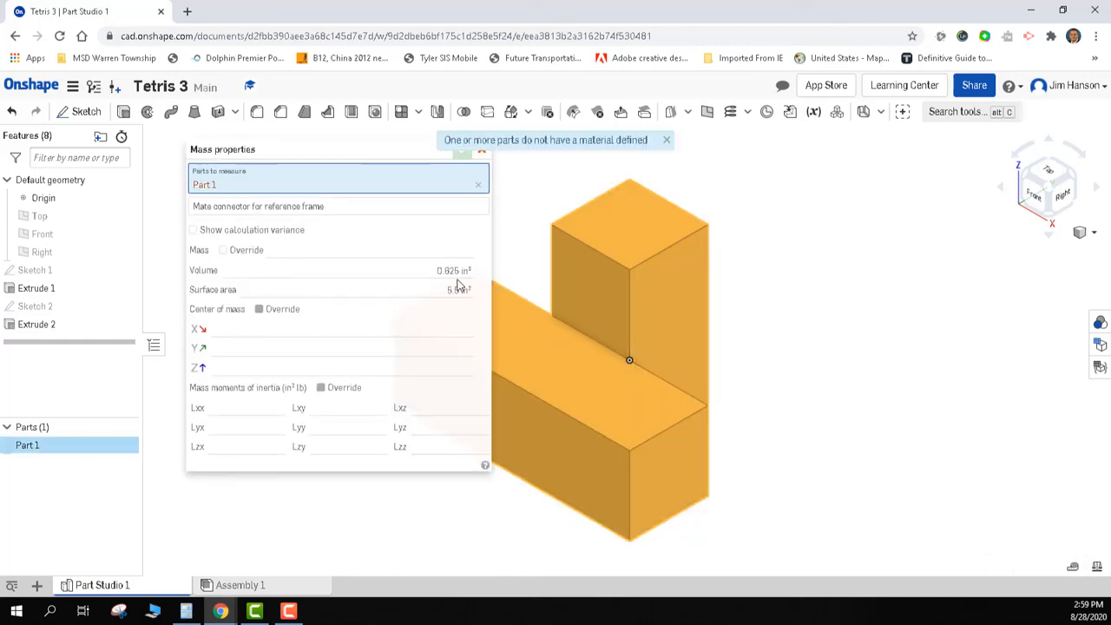
left_click(666, 139)
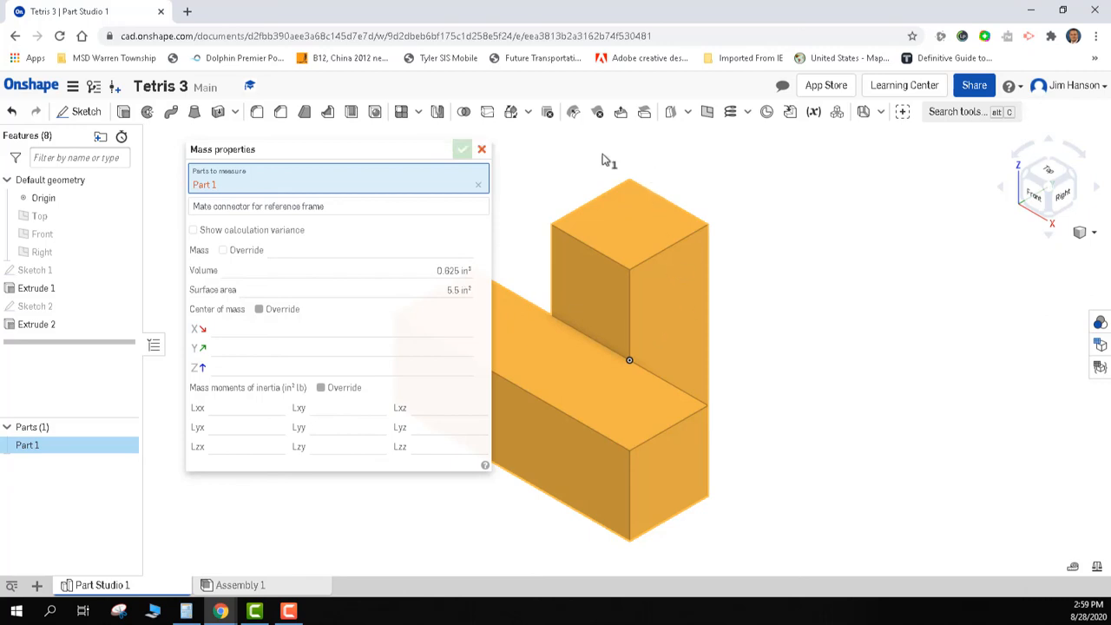
left_click(482, 149)
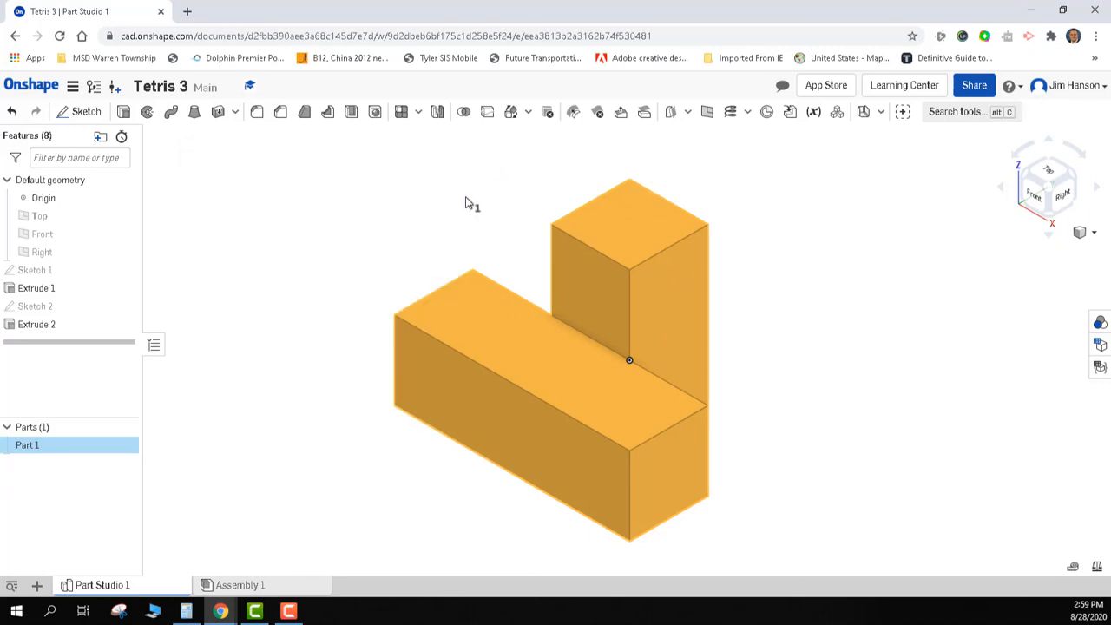
Step: Reopen the upright block's base sketch, view it from the front, and move its width dimension closer to the rectangle
double_click(47, 272)
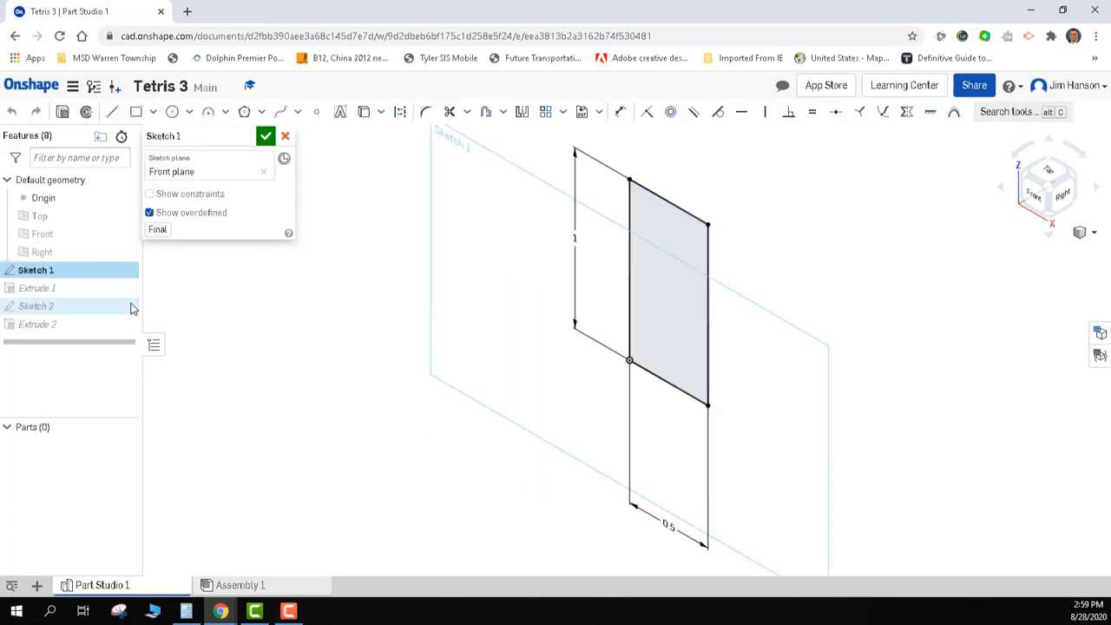
left_click(1036, 196)
middle_click_drag(752, 284, 734, 277)
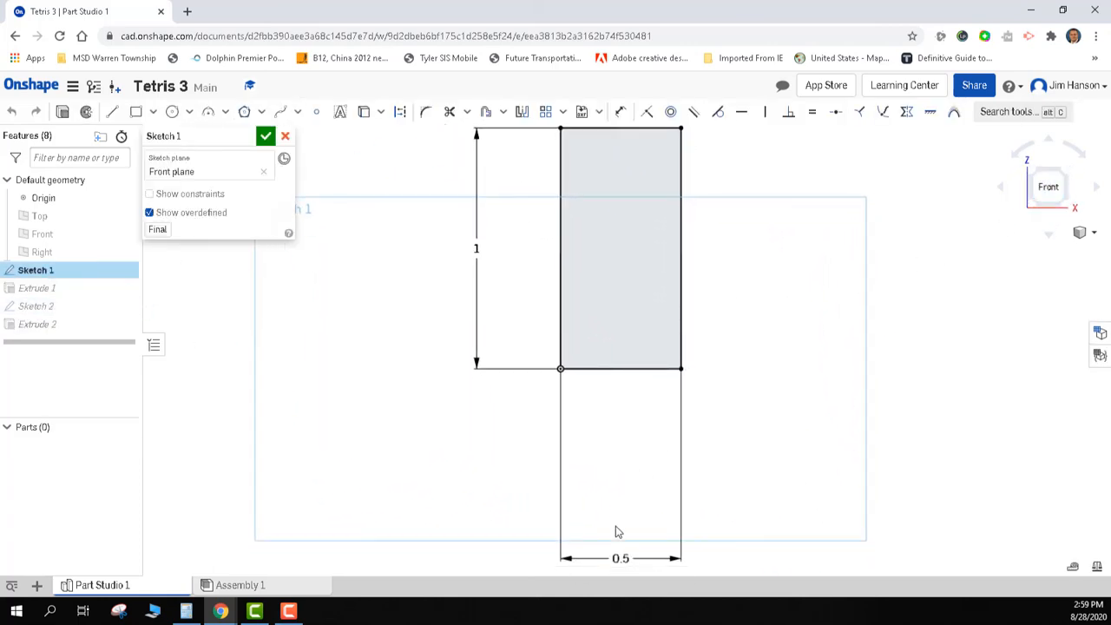
left_click_drag(627, 560, 626, 427)
middle_click_drag(580, 259, 484, 379)
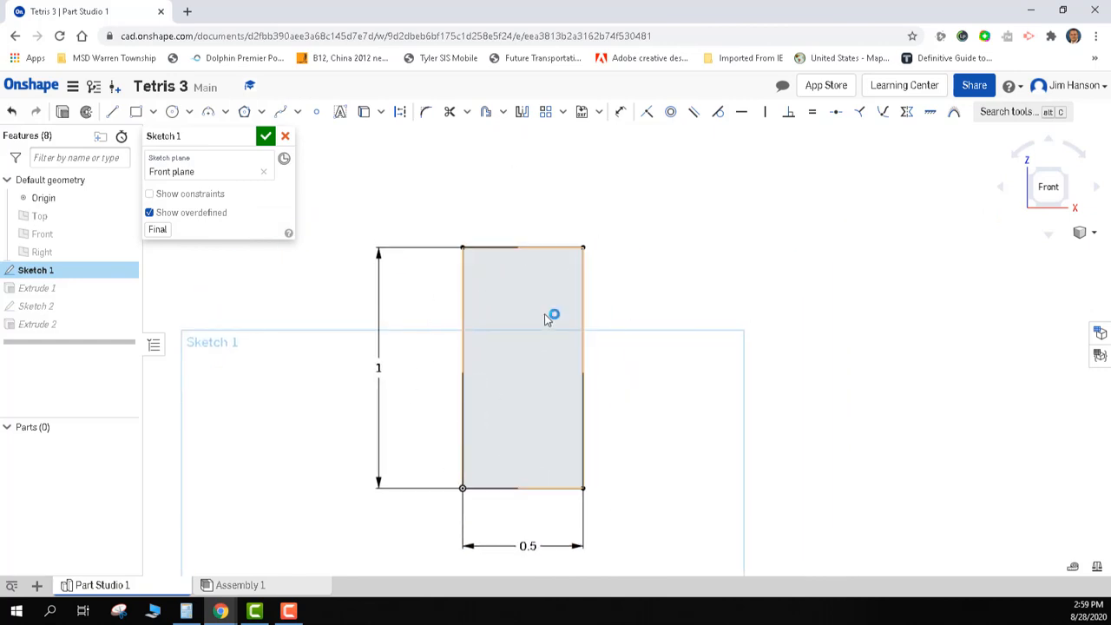
Step: Add a redundant driven width dimension above the rectangle's upper edge
left_click(621, 115)
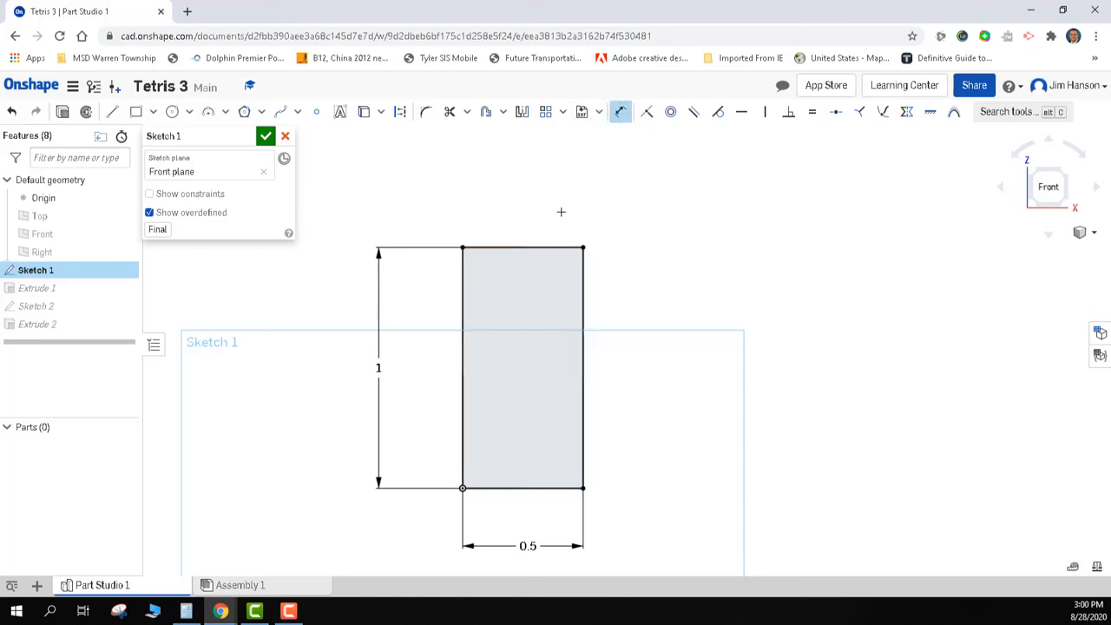
left_click(549, 243)
left_click(539, 219)
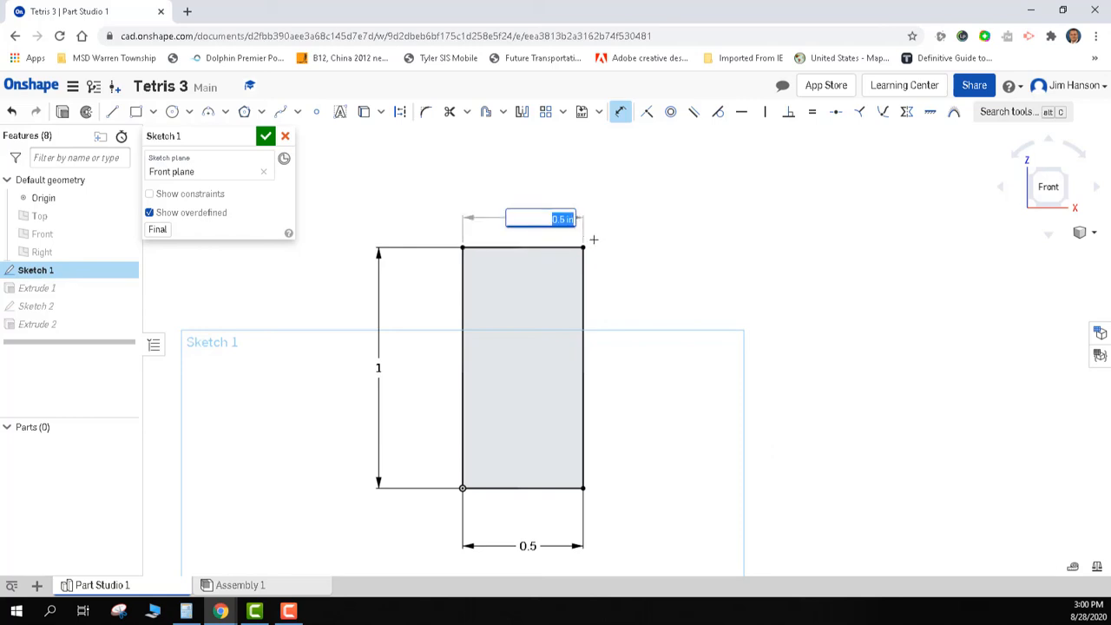
key("Return")
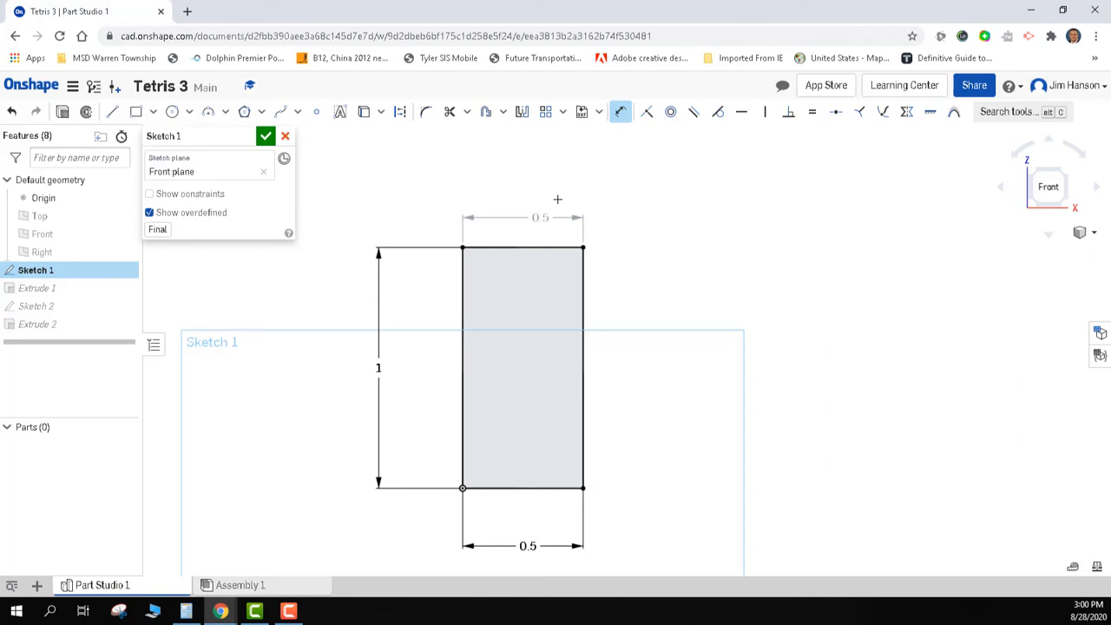
right_click(558, 202)
left_click(577, 214)
Step: Try a width of 0.625 in on the rectangle's lower driving dimension and set it back to 0.5 in
double_click(529, 547)
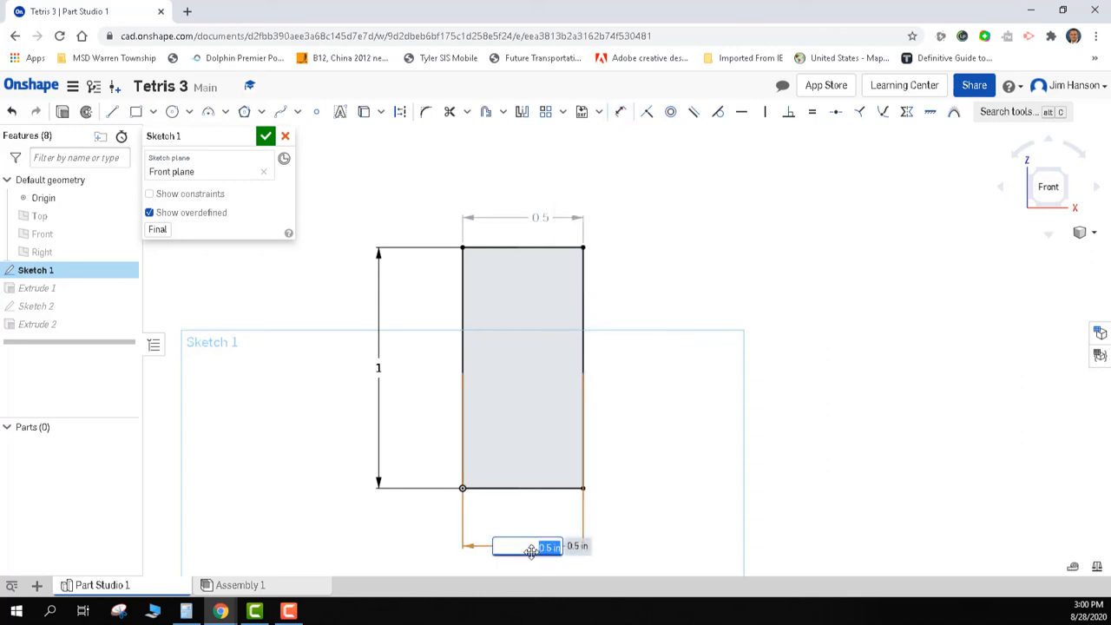
type("0.625")
key("Return")
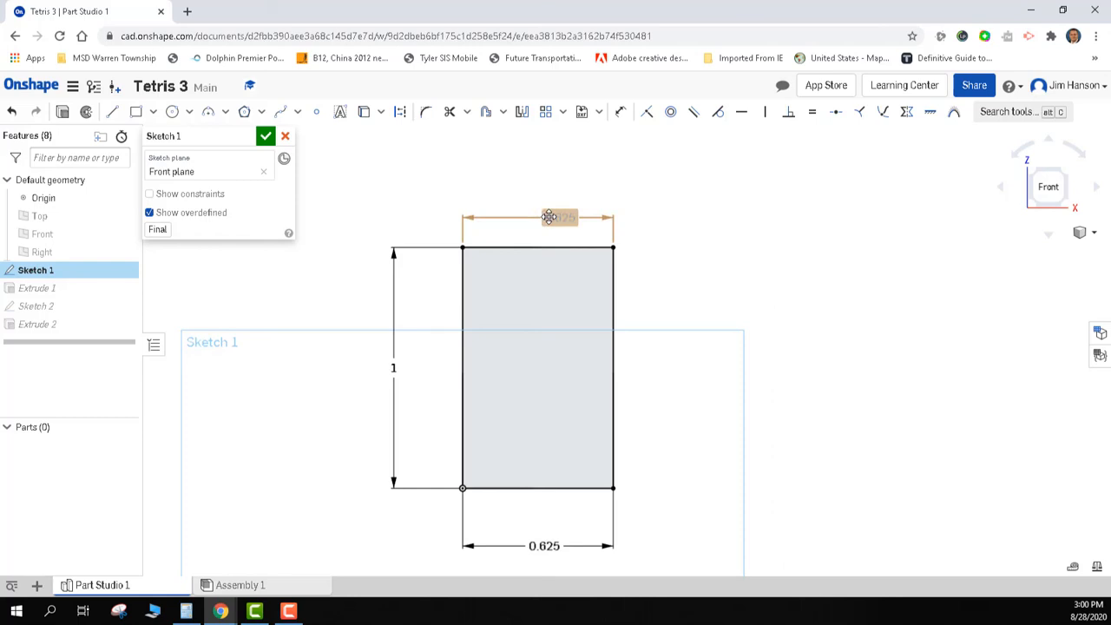
double_click(545, 546)
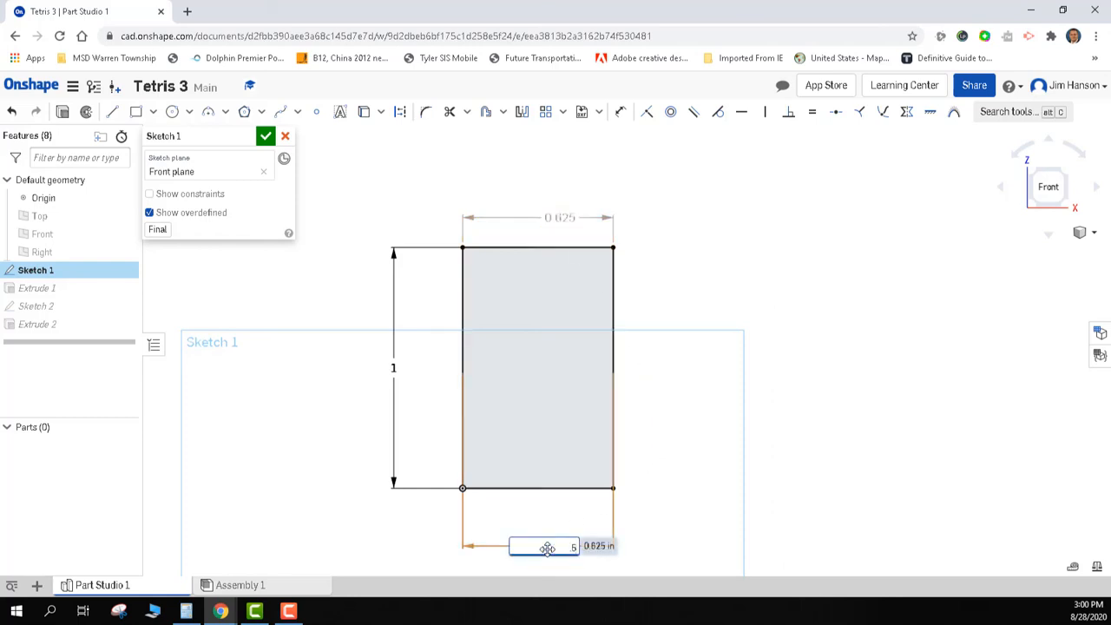
key("Return")
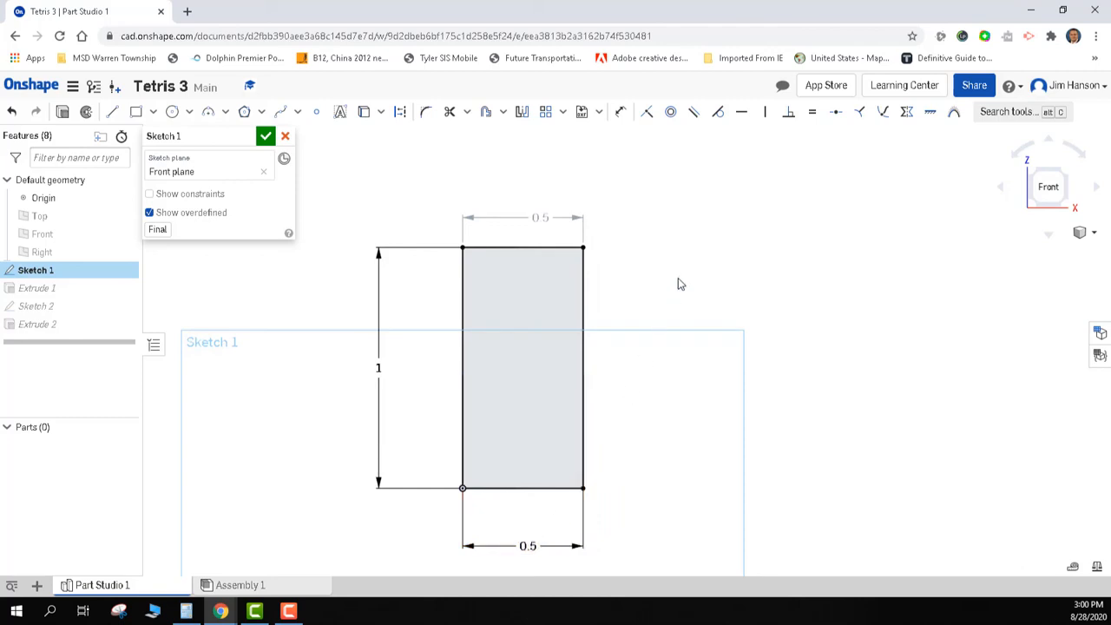
Step: Delete the driven width dimension above the rectangle, accept the sketch, and show the part in isometric view
left_click(563, 224)
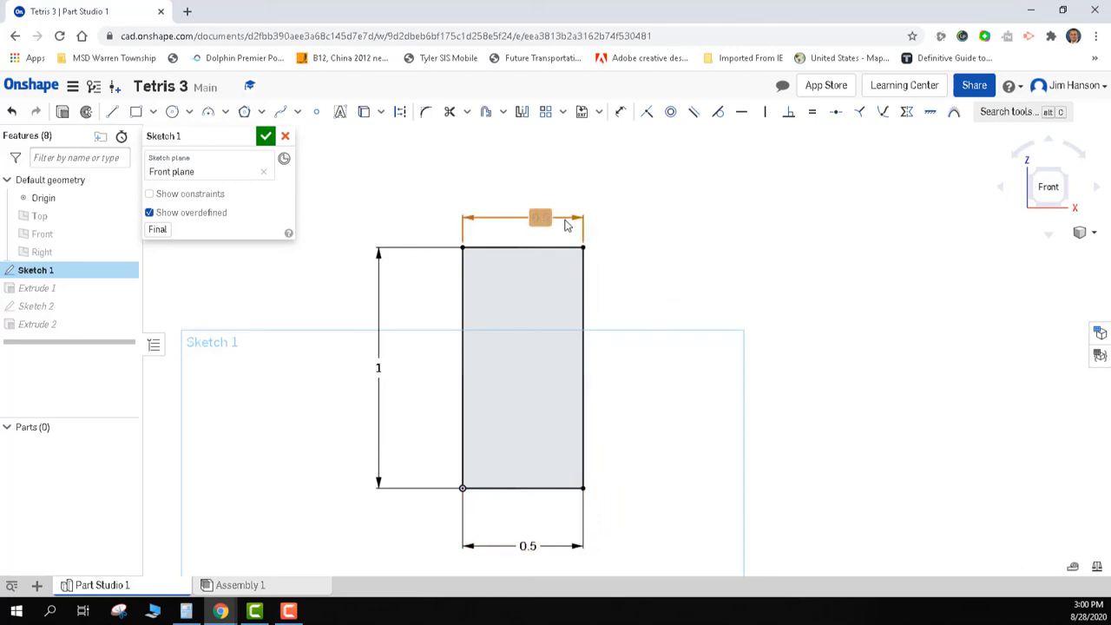
key("Delete")
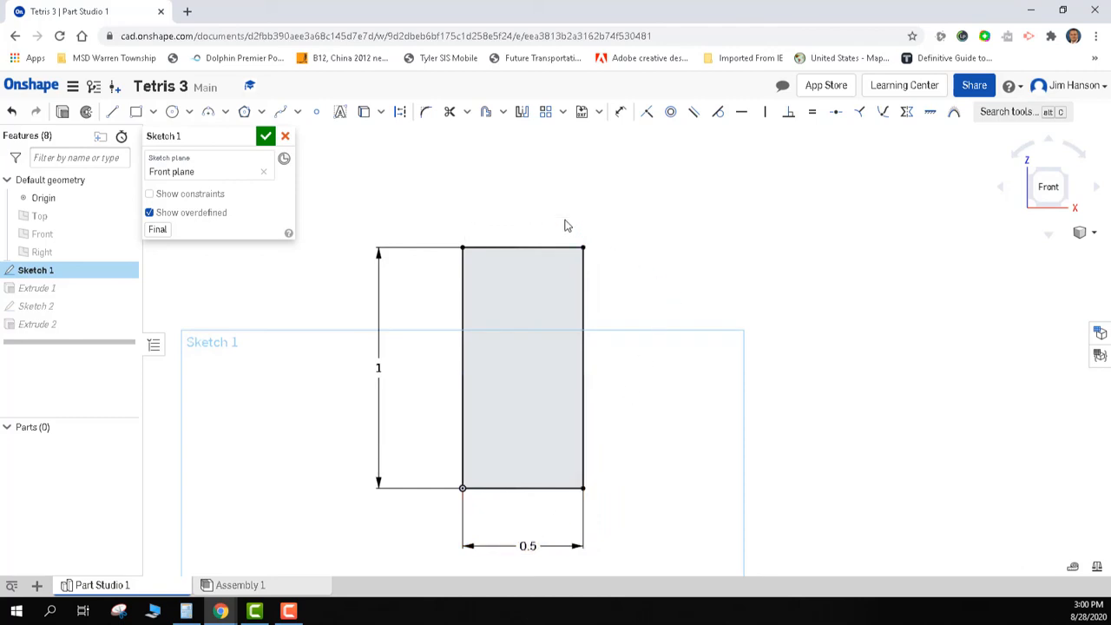
left_click(265, 136)
right_click(450, 187)
left_click(479, 242)
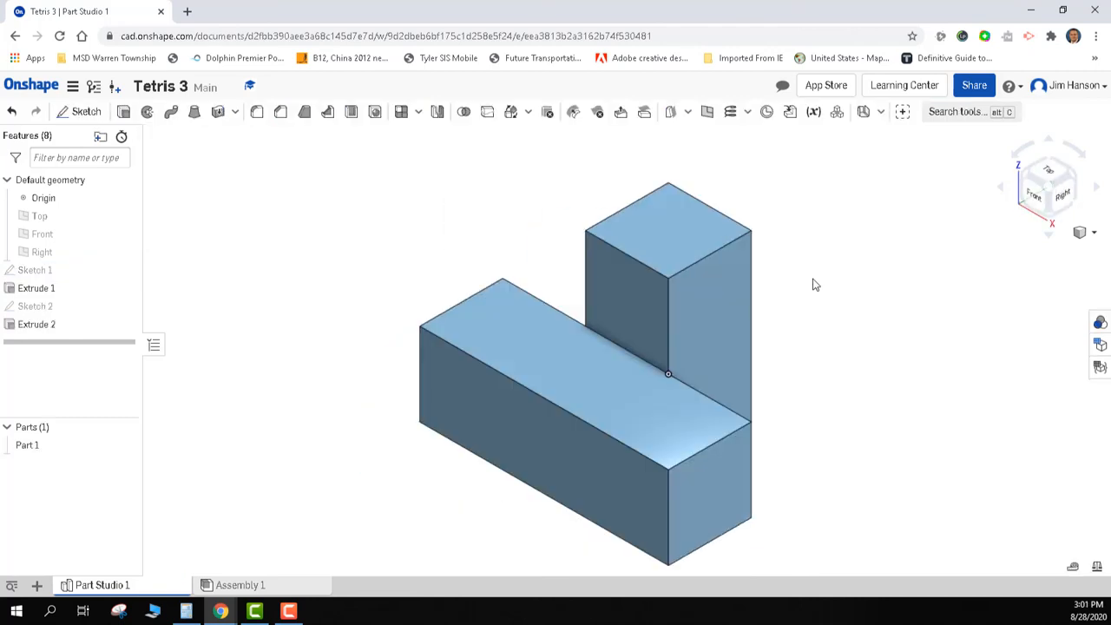